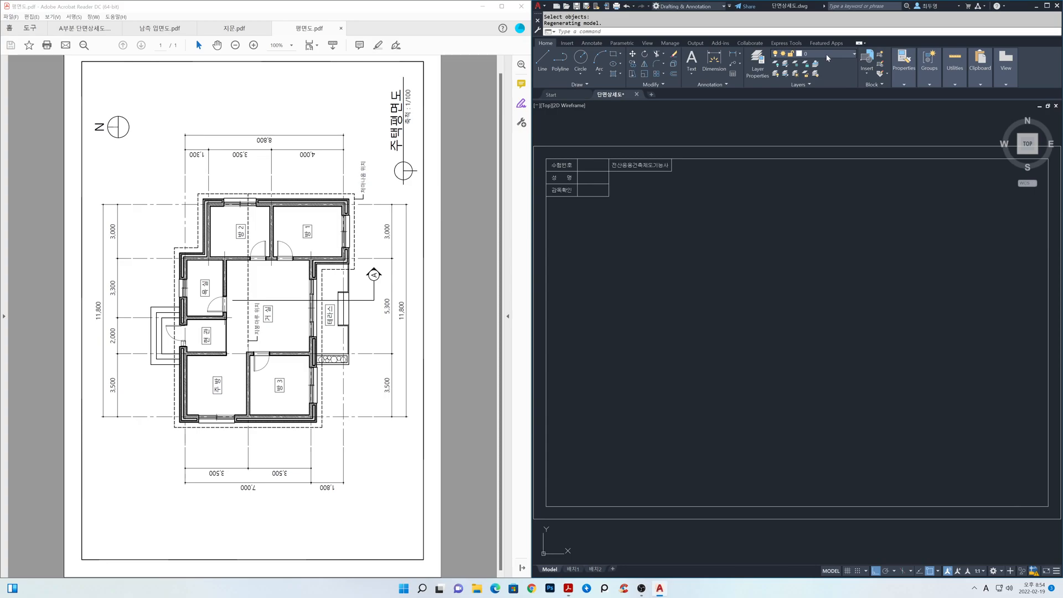
With object snap off, draw one vertical and one crossing horizontal centreline on layer cen, the horizontal one in the sheet's lower part.
left_click(828, 73)
key("F3")
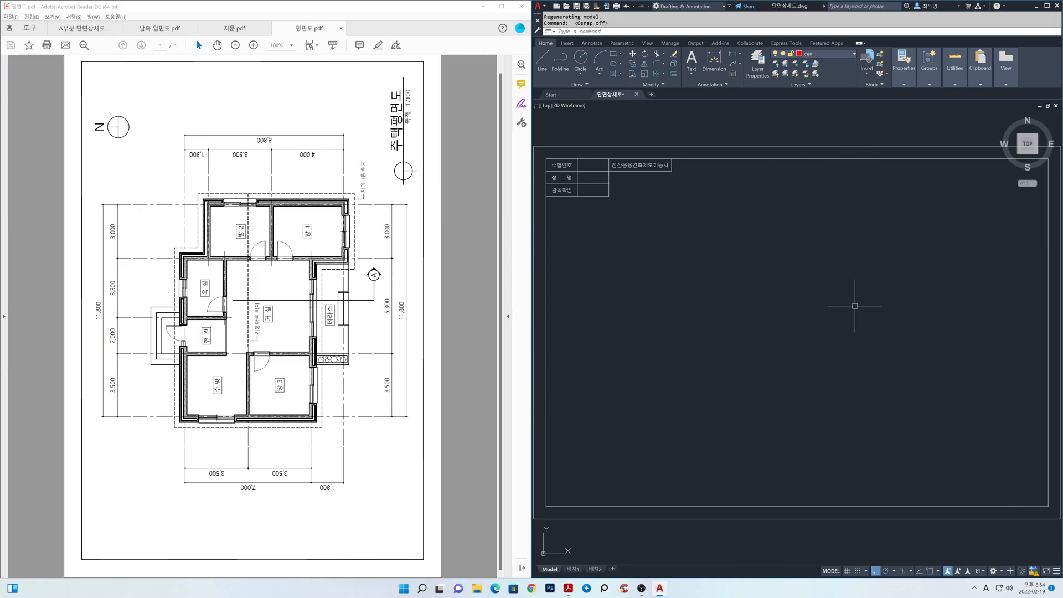
key("Return")
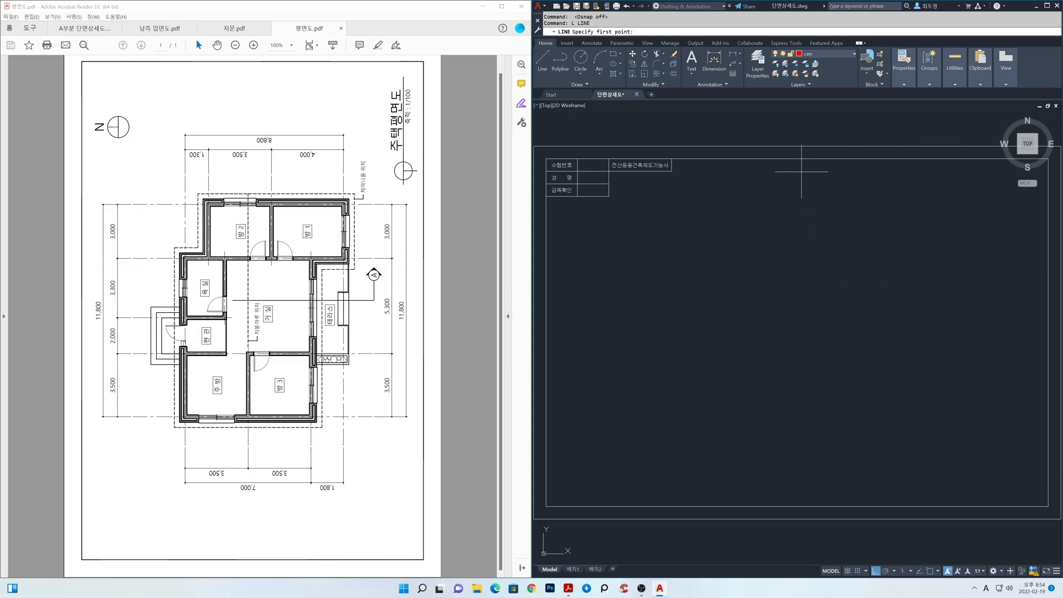
left_click(803, 168)
left_click(827, 486)
key("Return")
key("Return")
left_click(1034, 413)
left_click(563, 400)
key("Return")
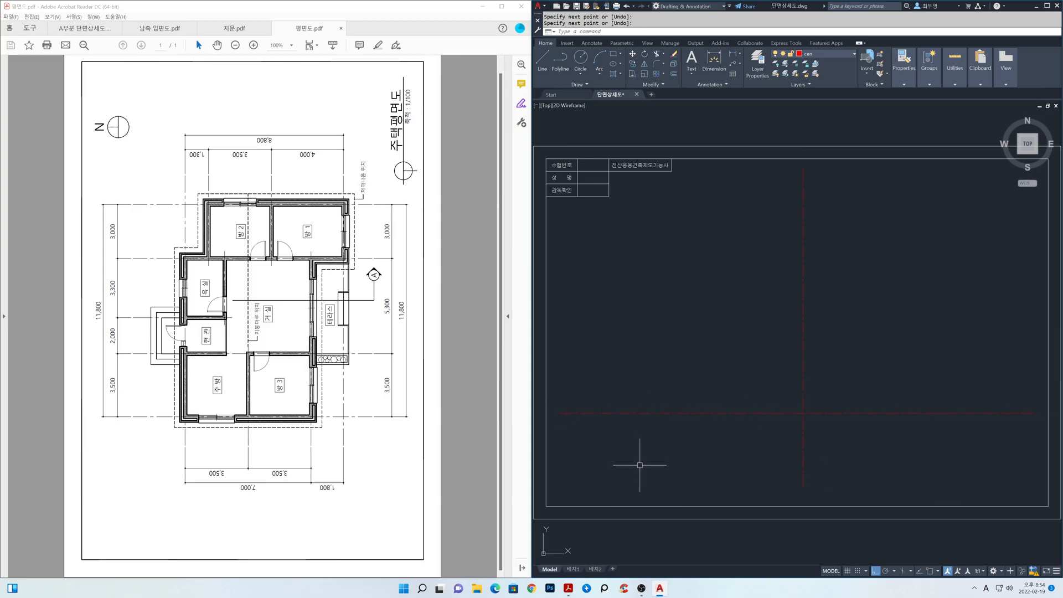
Offset the horizontal centreline 1000 downward.
type("o")
key("Return")
type("1000")
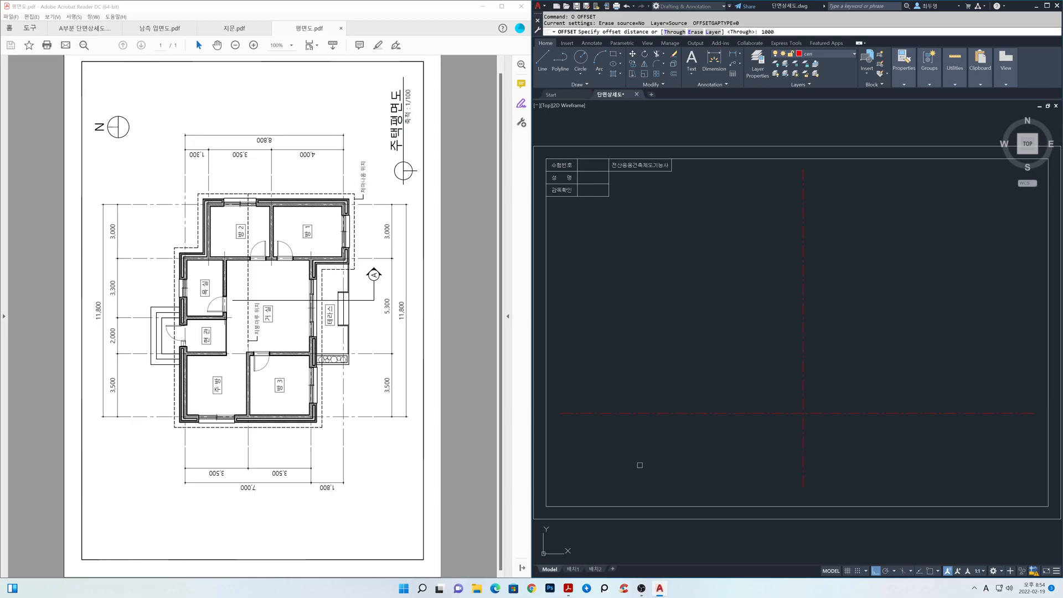
key("Return")
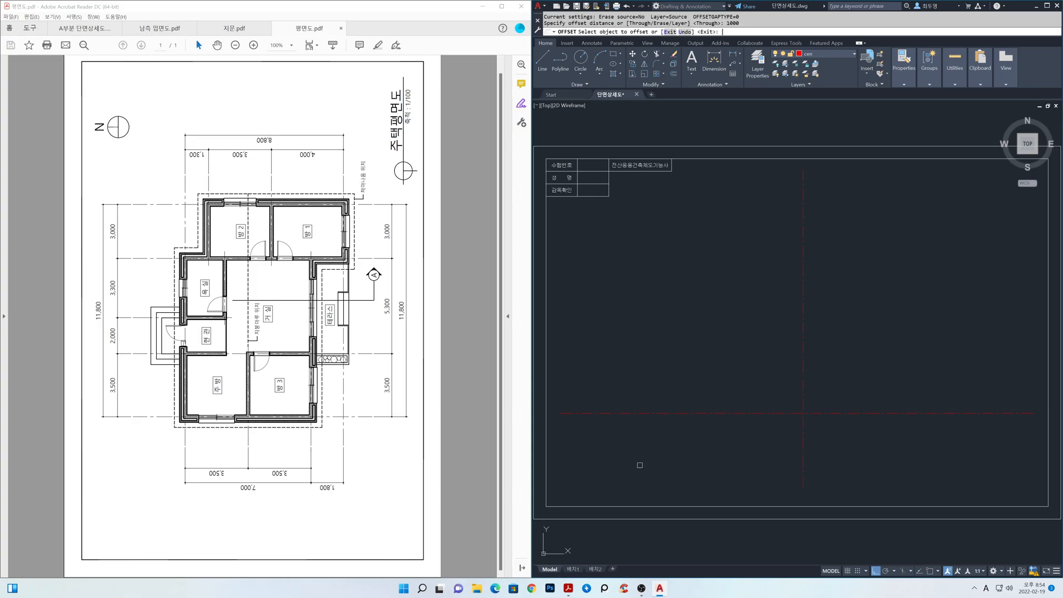
left_click(632, 413)
left_click(629, 461)
key("Return")
key("Return")
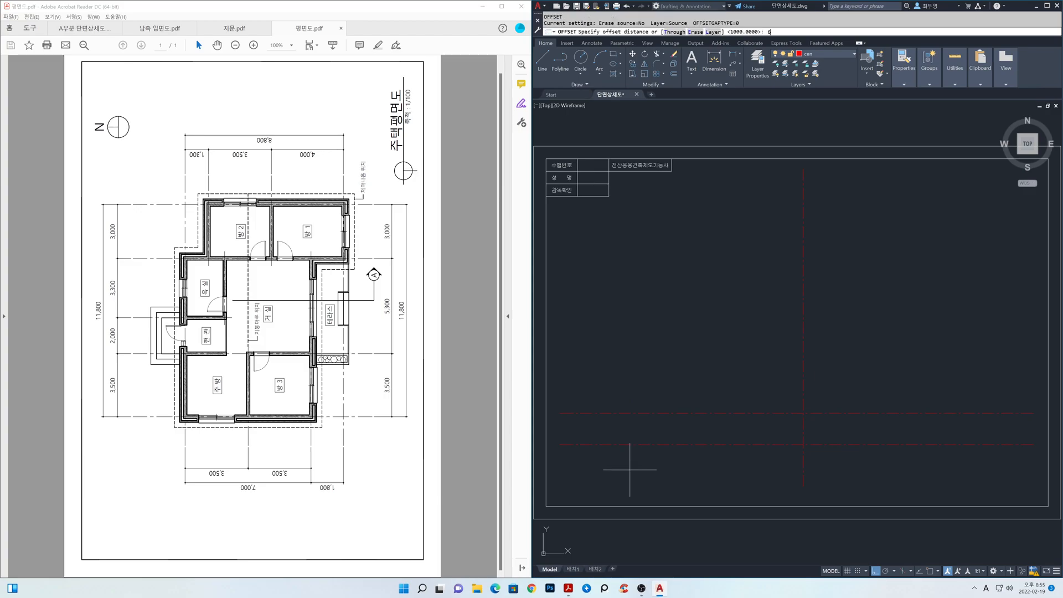
Offset the original horizontal centreline 600 upward for the floor level.
key("Return")
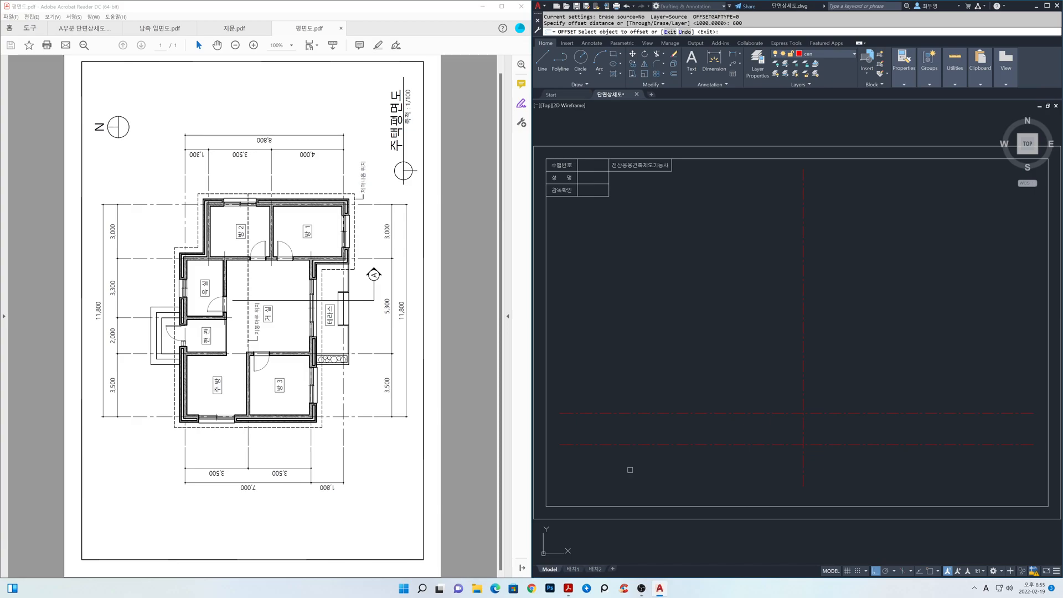
left_click(640, 413)
left_click(639, 379)
key("Return")
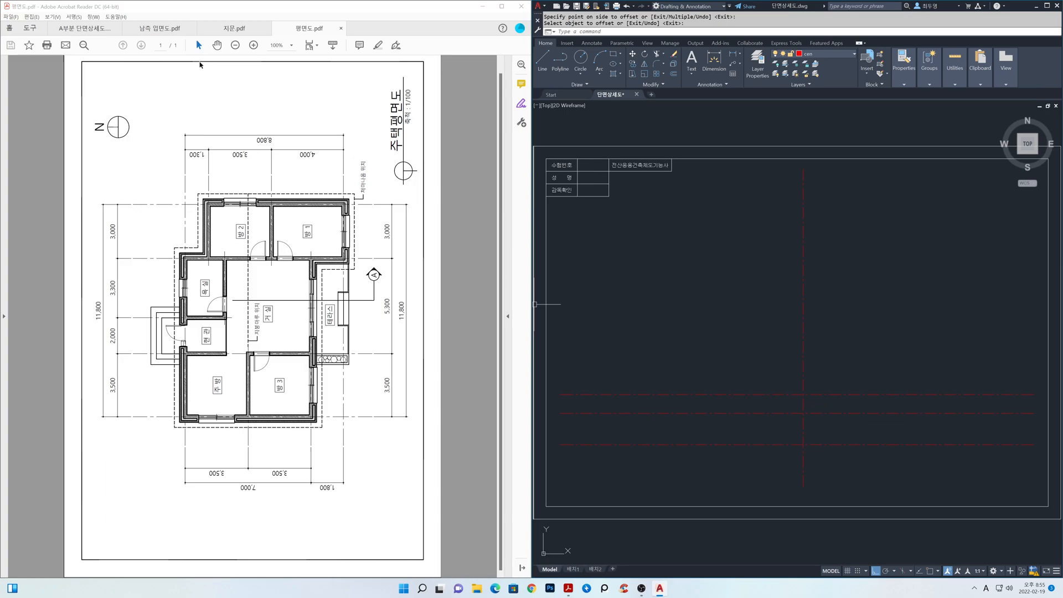
Check the conditions in 지문.pdf, return to 평면도.pdf, and offset the floor-level line 2400 upward for the ceiling height.
left_click(211, 34)
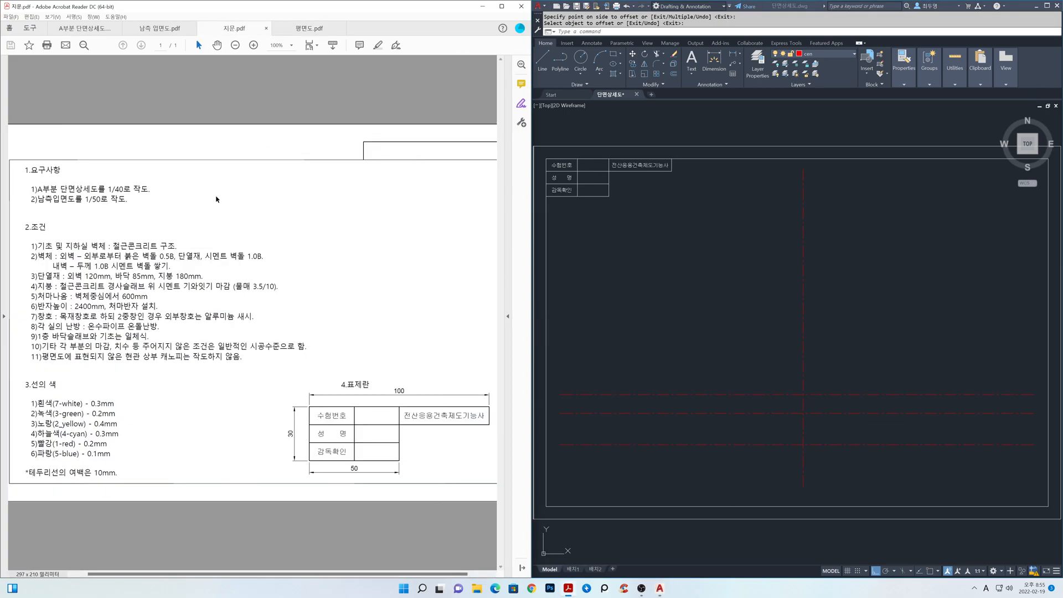
left_click(308, 29)
left_click(644, 359)
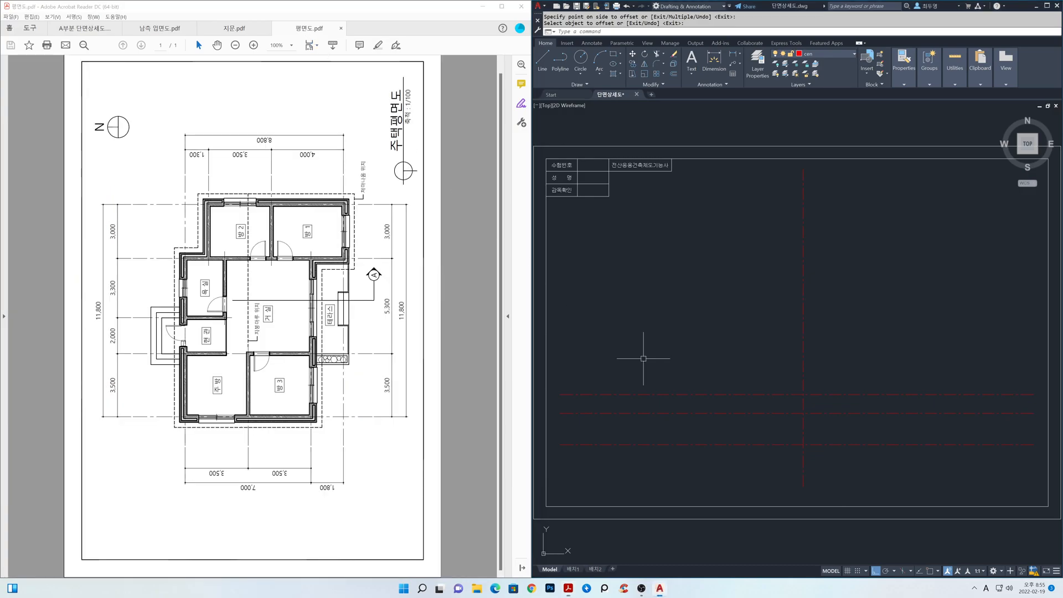
type("o")
key("Return")
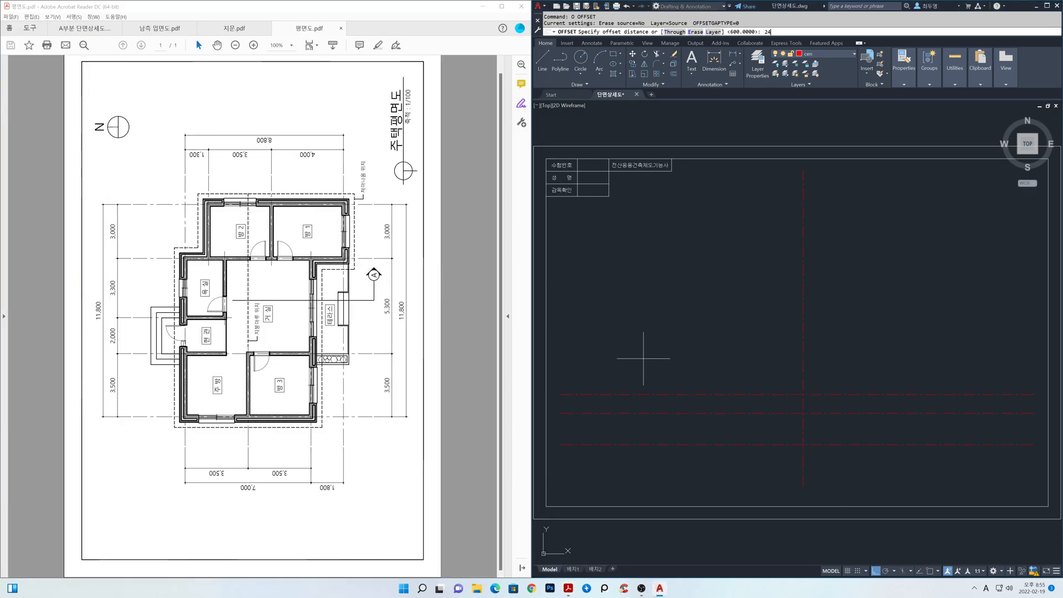
type("2400")
key("Return")
left_click(651, 394)
left_click(653, 313)
key("Return")
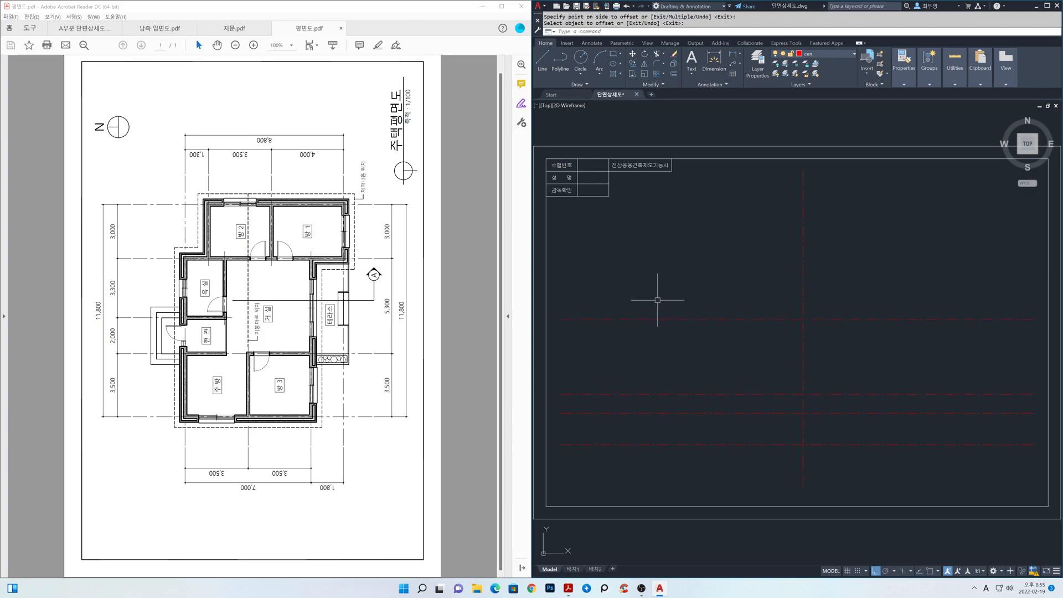
Offset the ceiling-height line 810 upward.
key("Return")
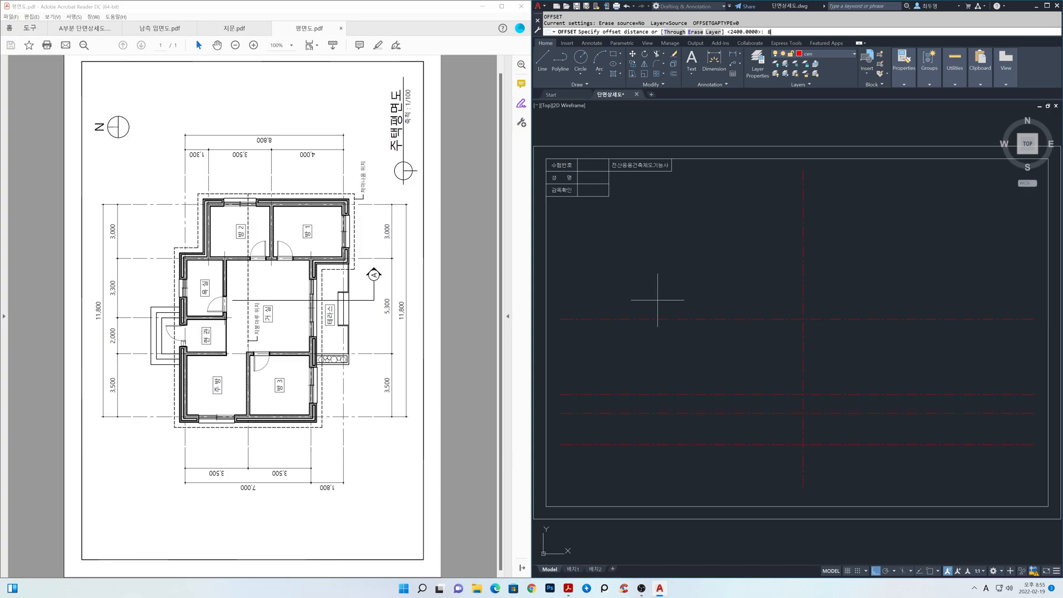
key("Return")
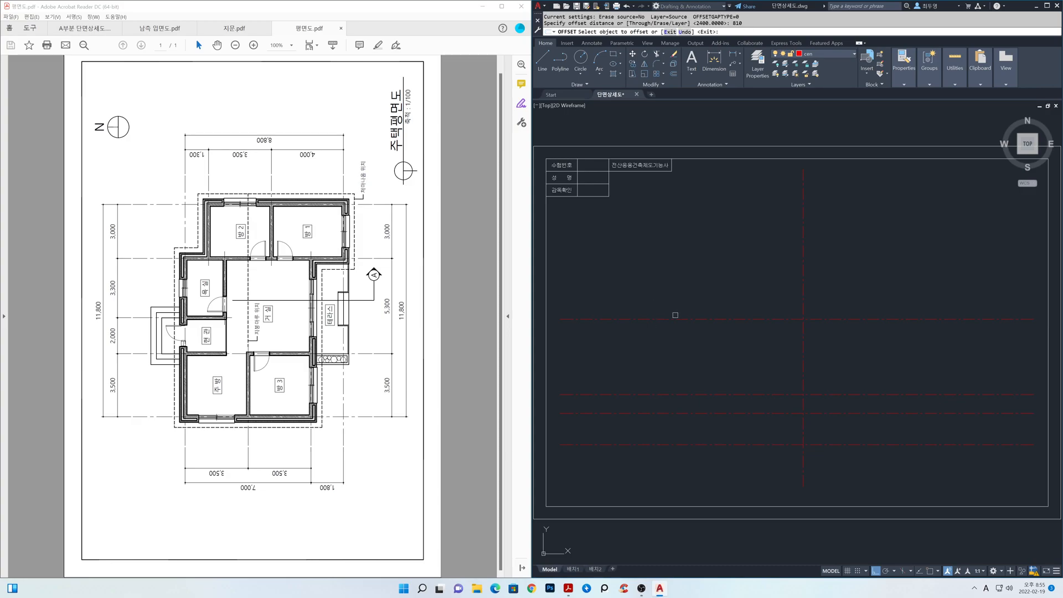
left_click(674, 319)
left_click(686, 262)
key("Return")
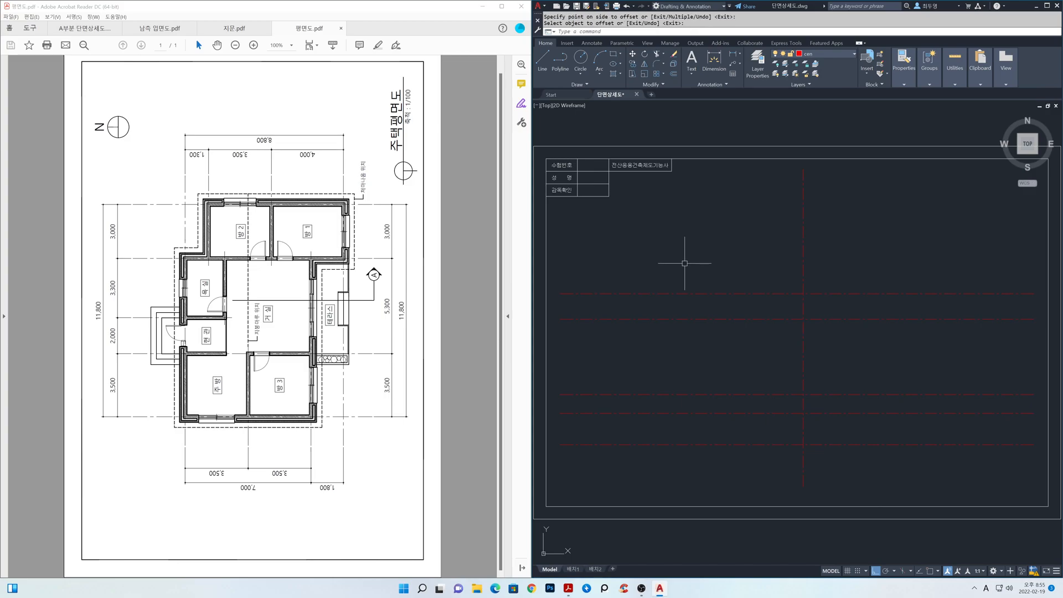
Offset the vertical centreline 1800 to the right for the terrace edge.
key("Return")
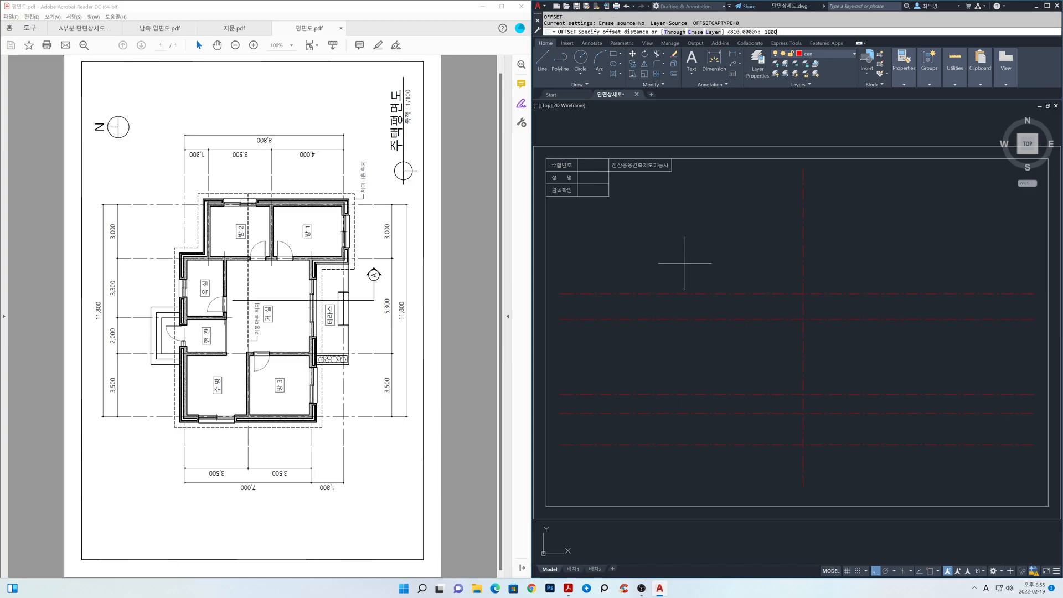
key("Return")
left_click(803, 272)
left_click(886, 274)
key("Return")
Offset the original vertical centreline 3500 to the left for the ridge position.
key("Return")
type("3500")
key("Return")
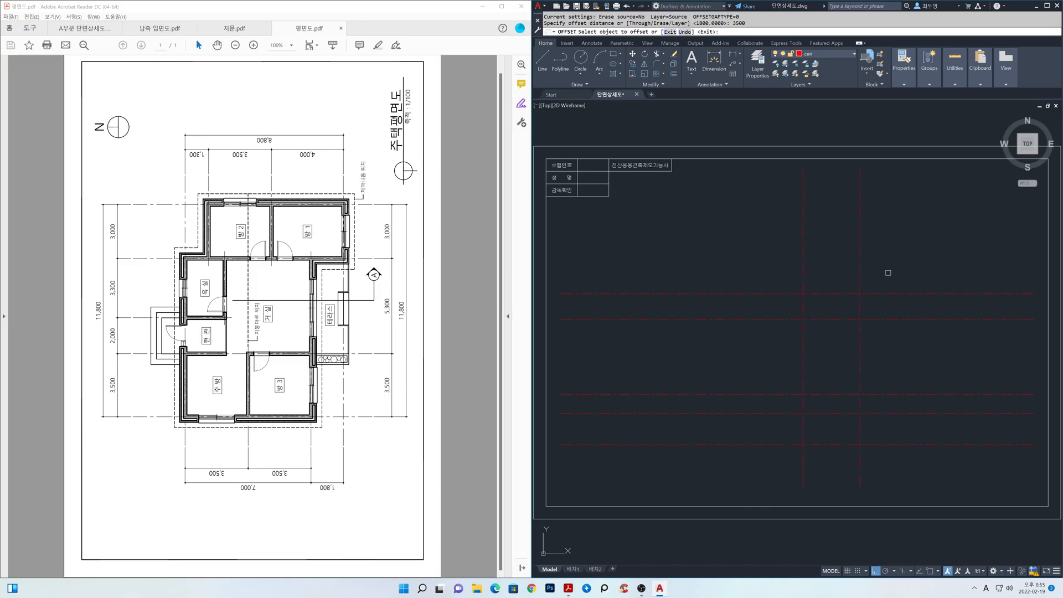
left_click(803, 272)
left_click(722, 264)
key("Return")
Offset the leftmost vertical centreline another 1000 to the left.
key("Return")
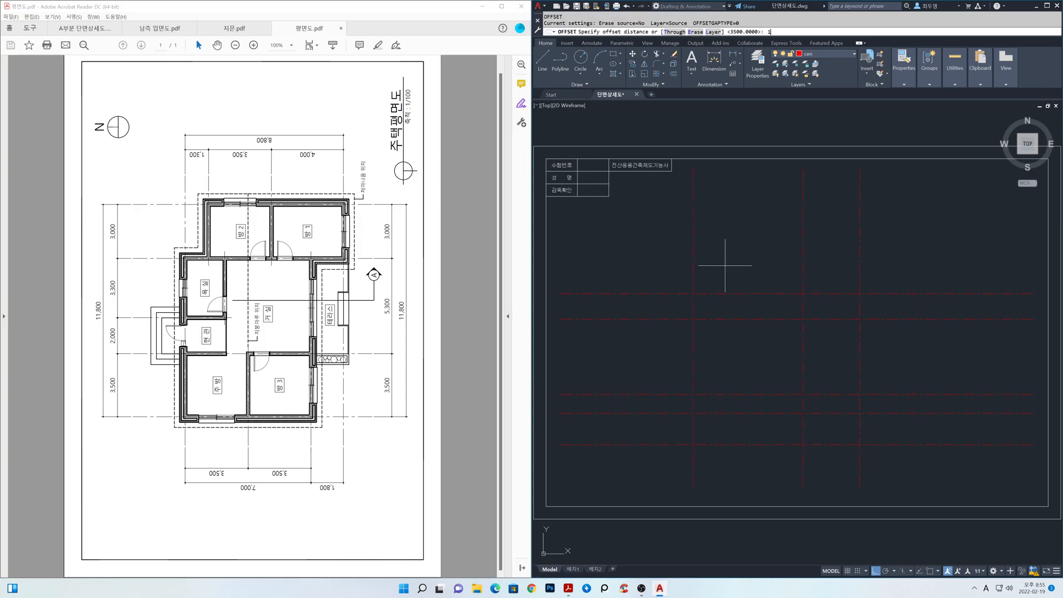
type("1000")
key("Return")
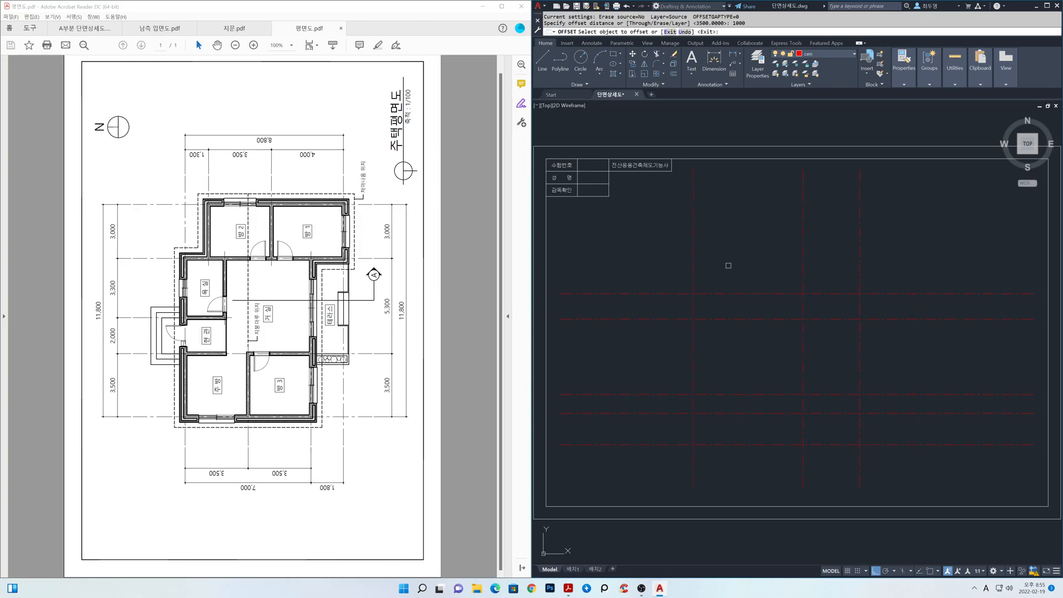
left_click(693, 263)
left_click(648, 263)
key("Return")
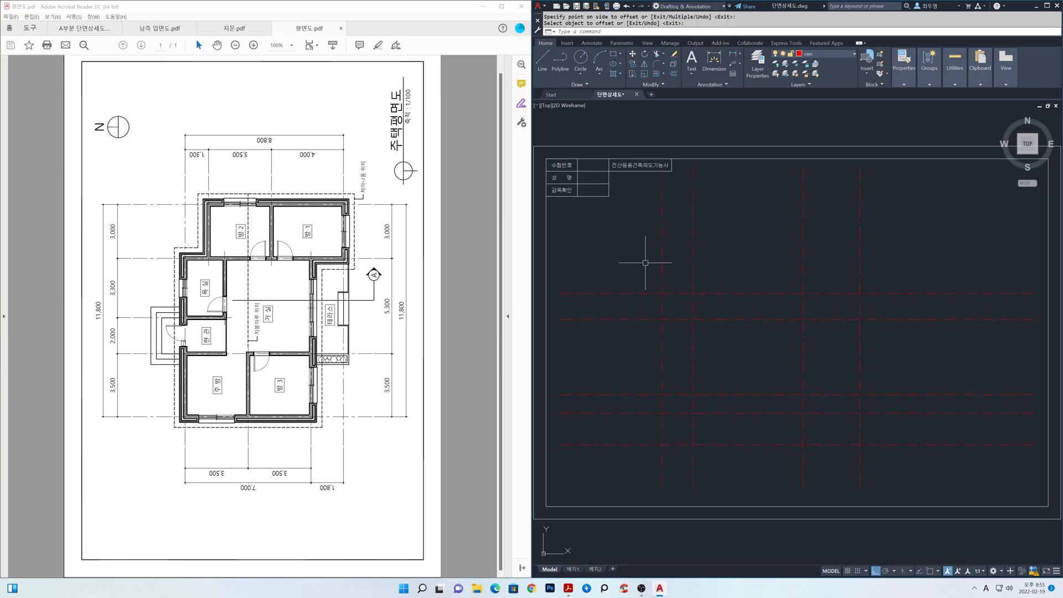
Move the leftmost vertical line to layer fin.
key("Return")
left_click(663, 263)
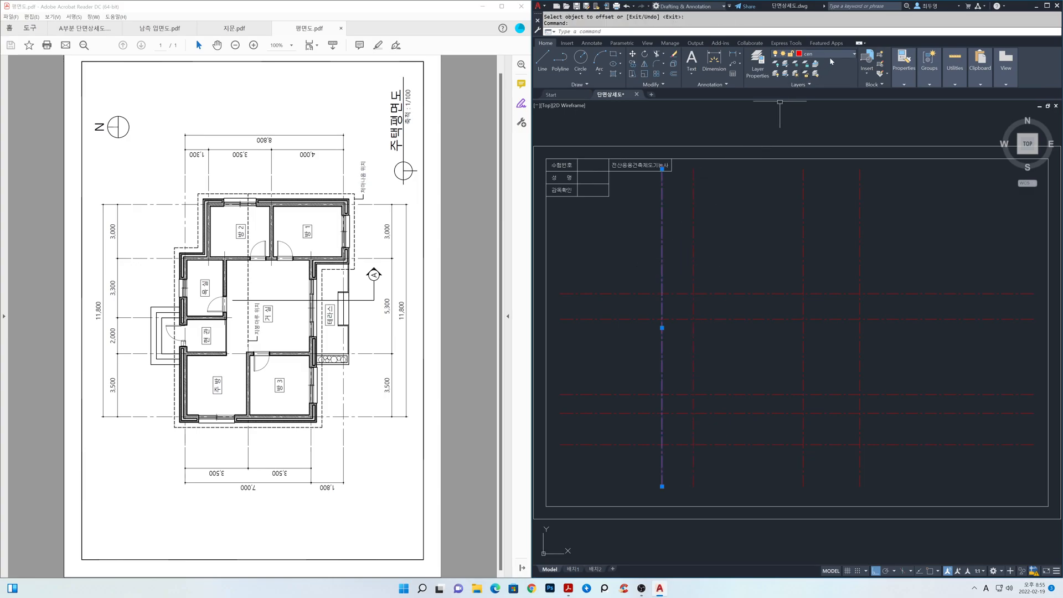
left_click(830, 55)
left_click(822, 104)
key("Escape")
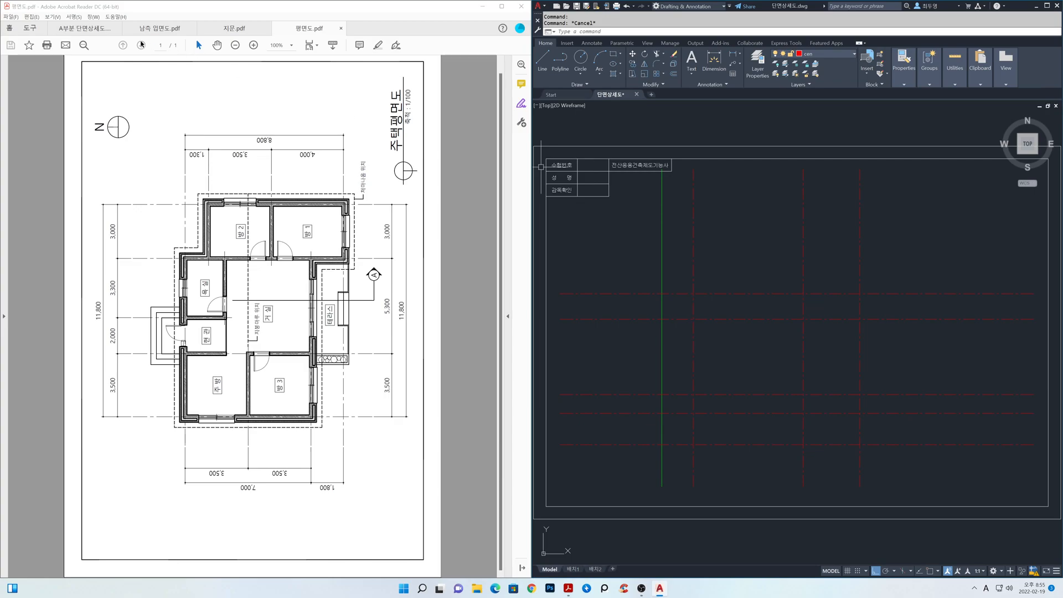
Bring up the A부분 단면상세도 PDF as reference and make sec the current layer.
left_click(84, 28)
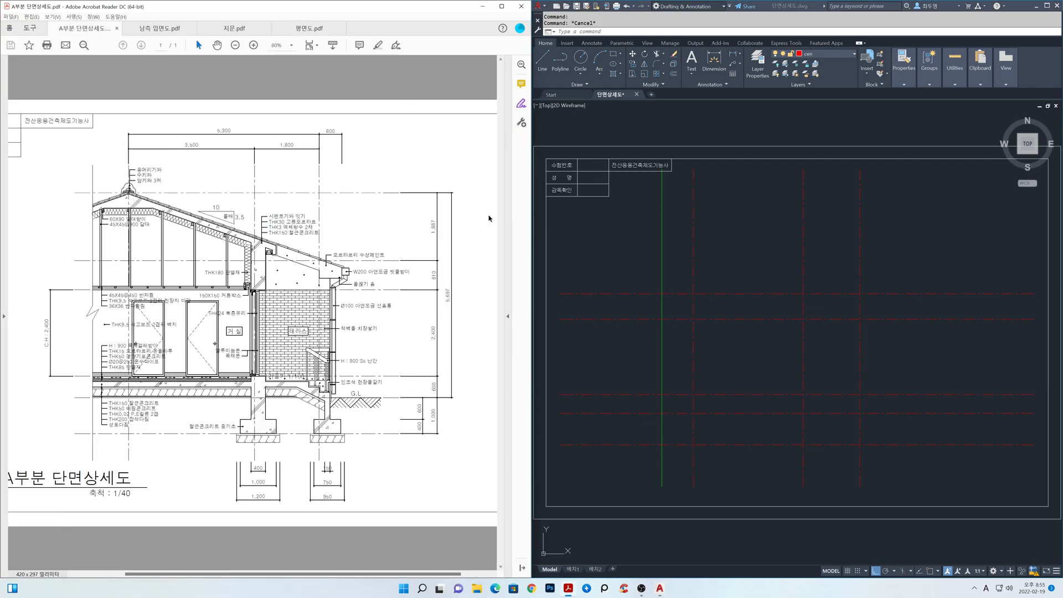
left_click(825, 52)
left_click(826, 55)
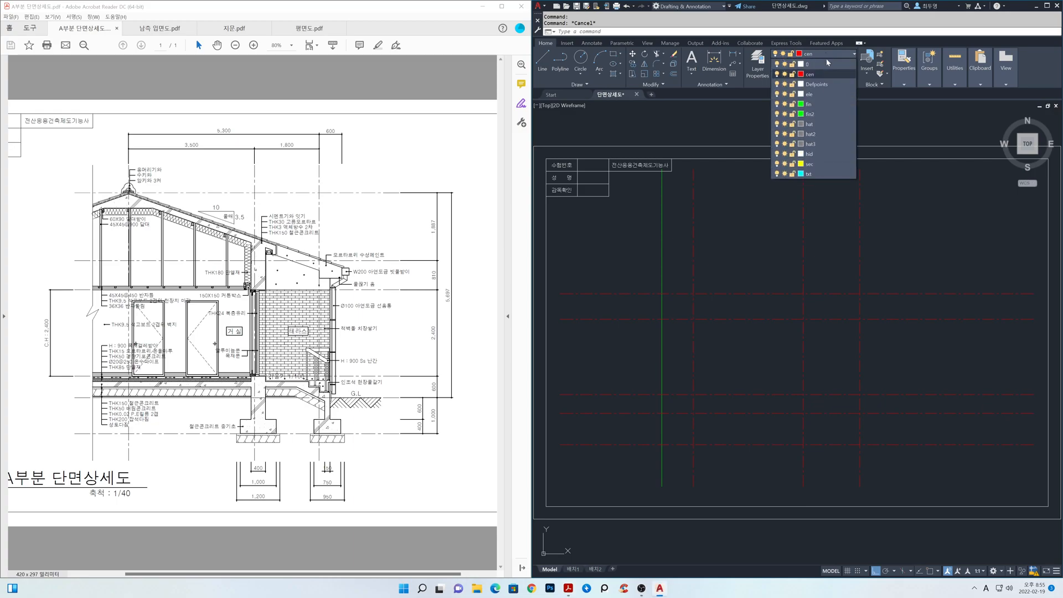
left_click(822, 165)
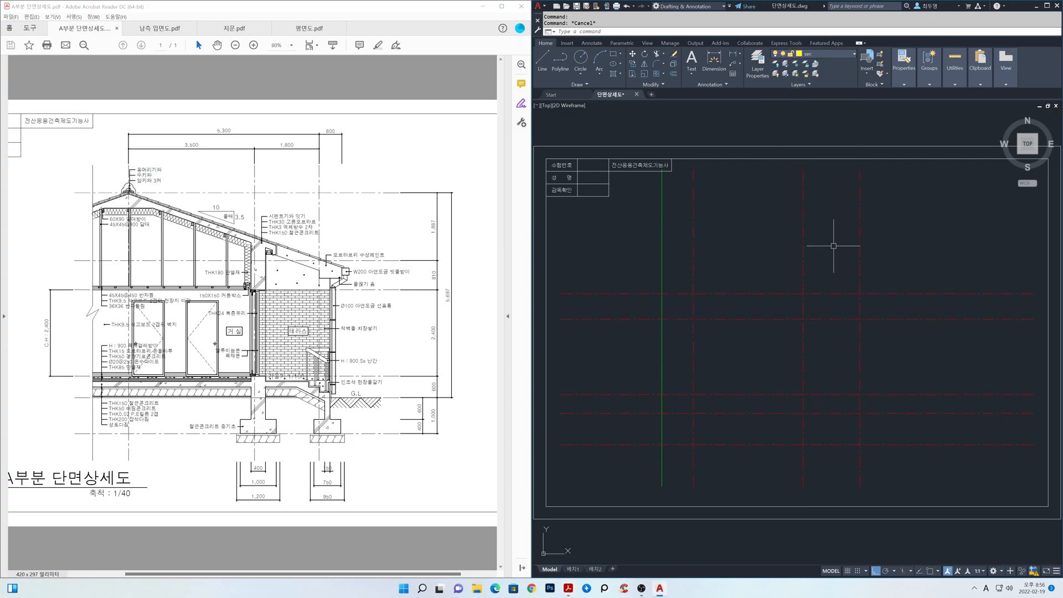
Offset the original vertical wall centreline 95 to the left, with the offset layer option set to Current.
type("o")
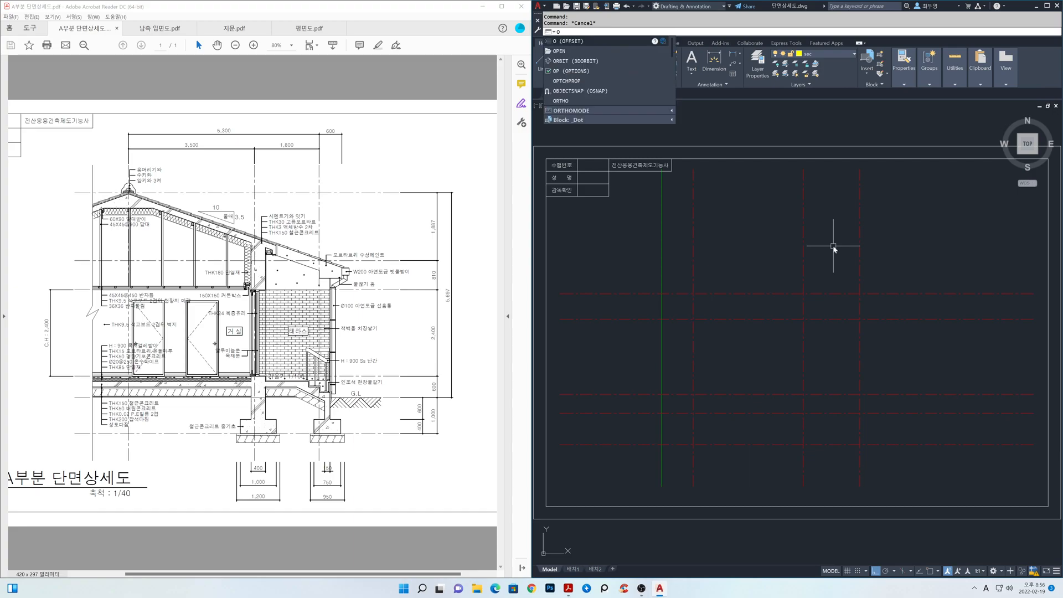
key("Return")
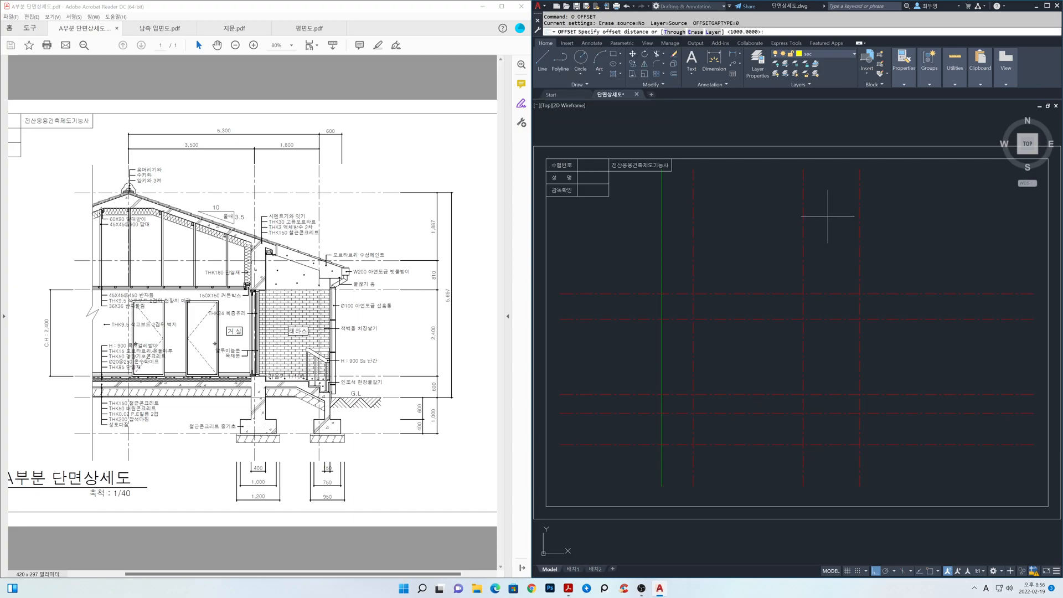
left_click(713, 31)
left_click(703, 32)
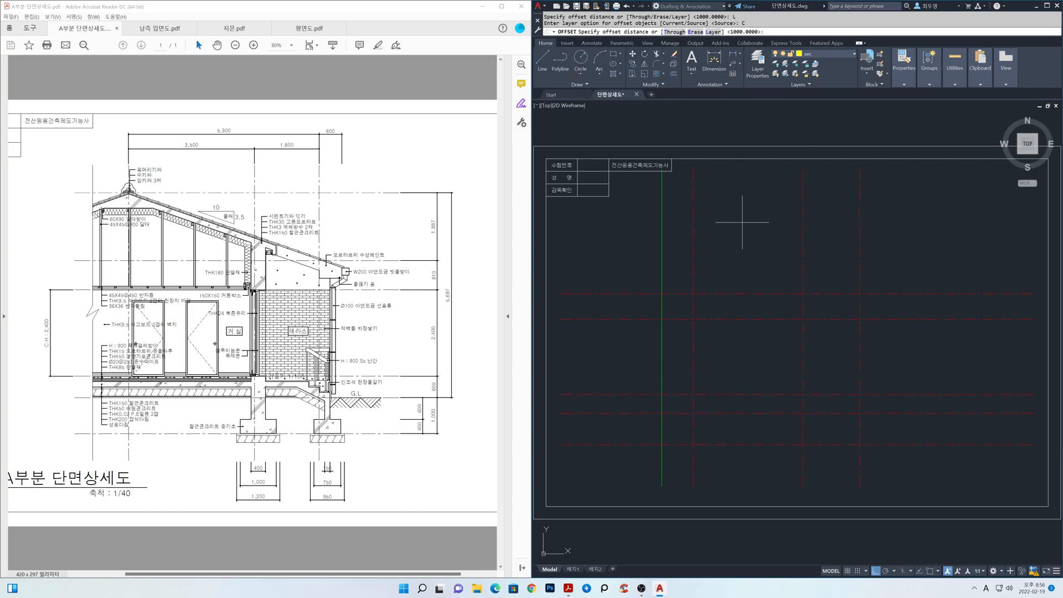
type("95")
key("Return")
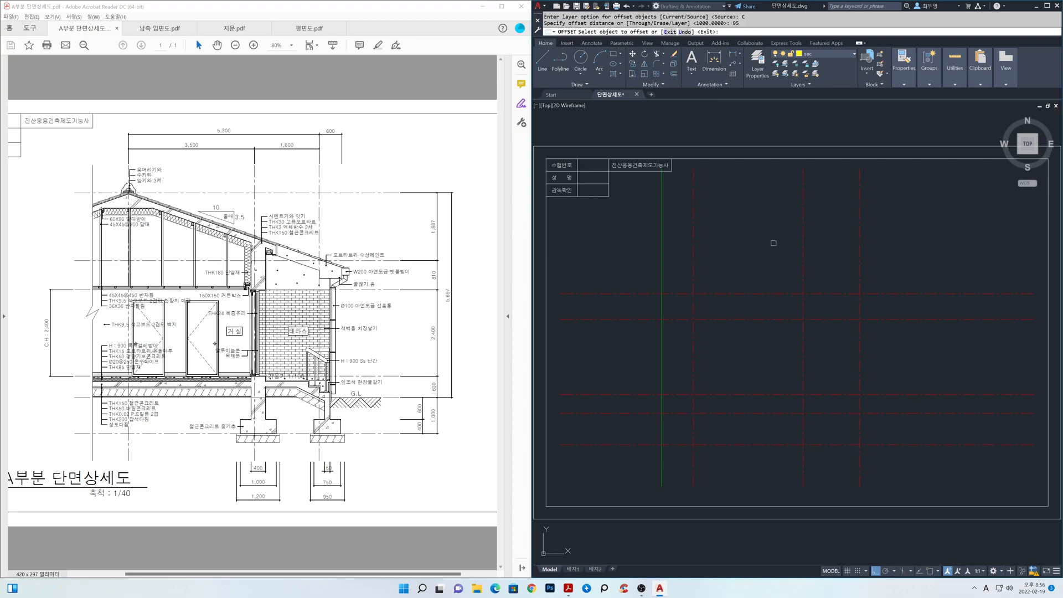
left_click(803, 256)
left_click(764, 256)
key("Return")
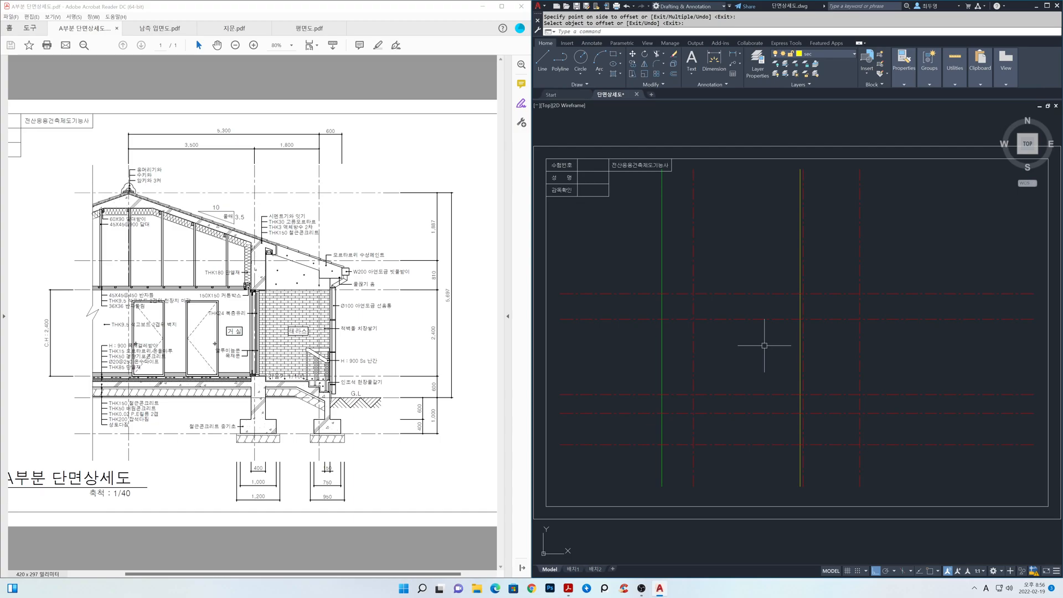
Offset the new sec-layer wall line 400 to the right.
key("Return")
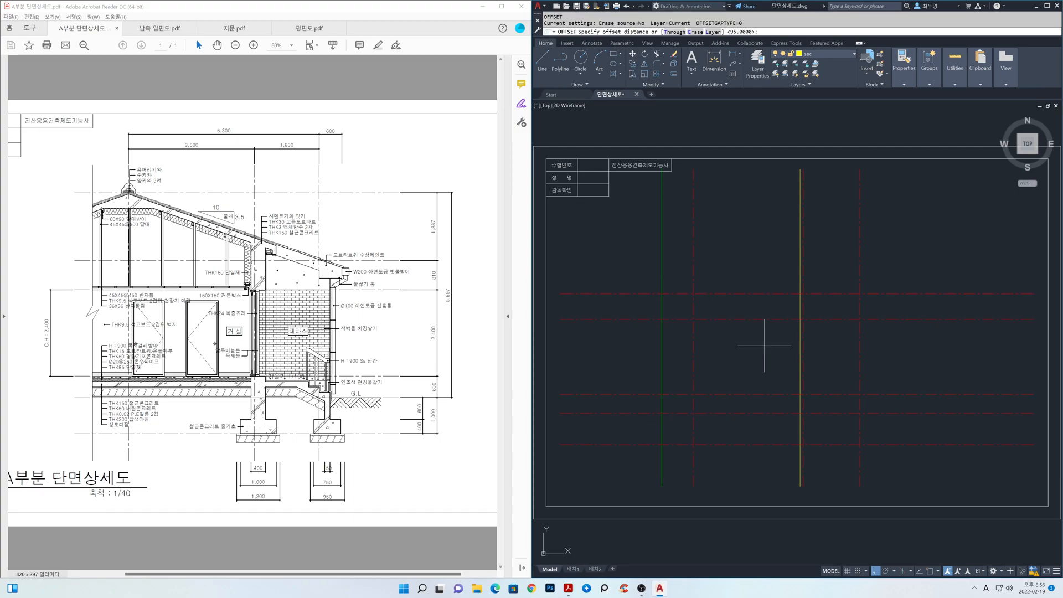
key("Return")
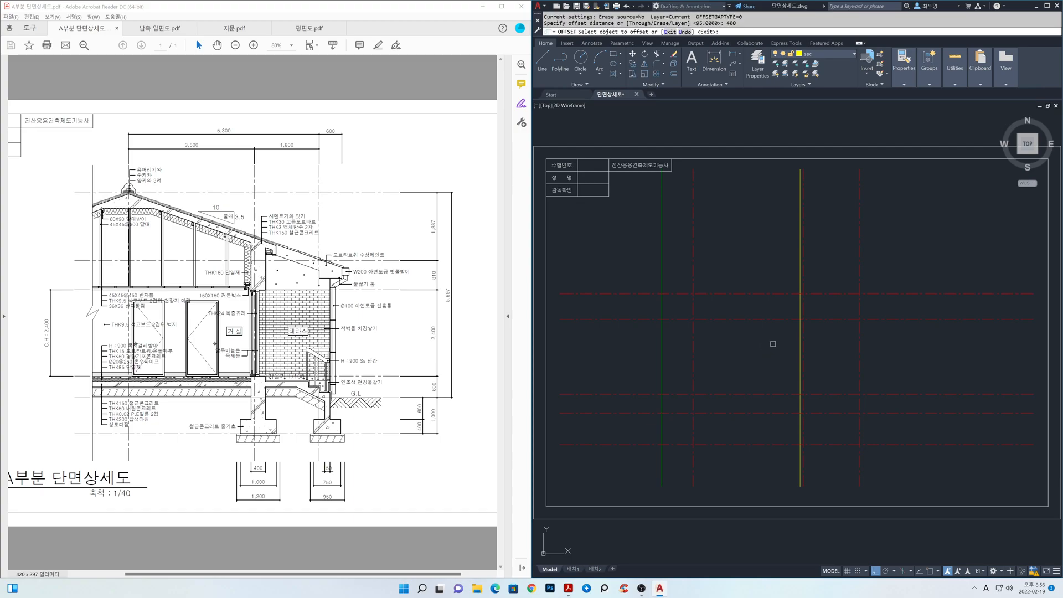
left_click(800, 350)
left_click(838, 351)
key("Return")
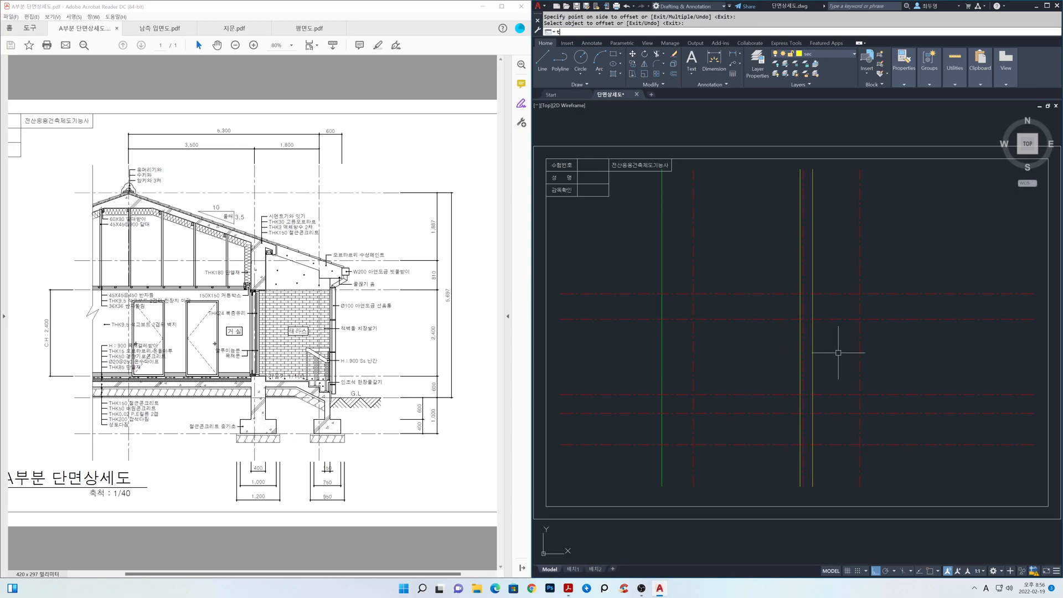
Trim both sec-layer wall lines so they span only from the floor-level line down to the lowest horizontal line.
type("tr")
key("Return")
left_click(813, 348)
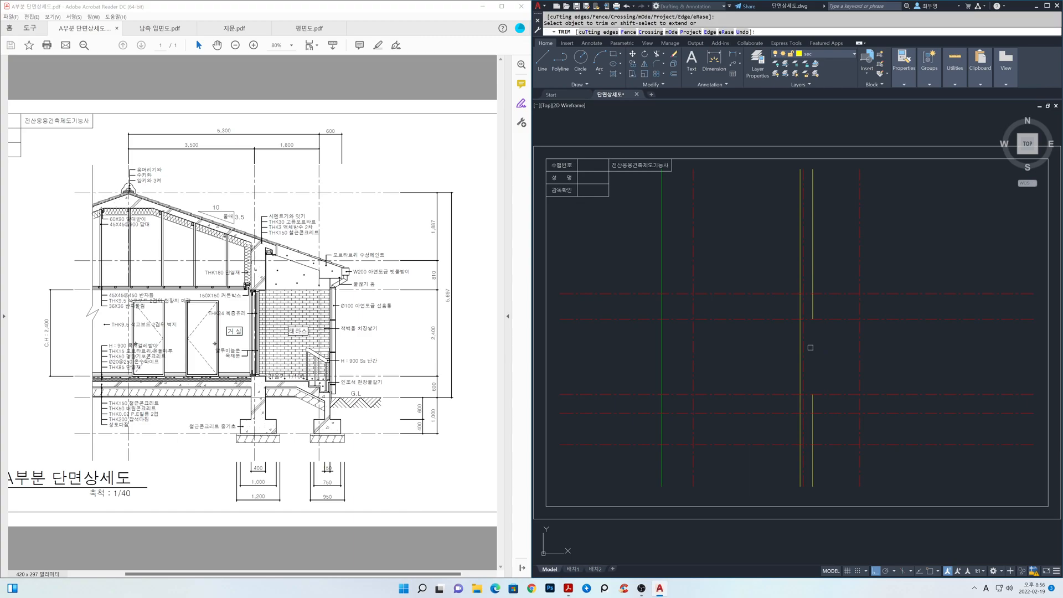
left_click(800, 343)
key("Return")
mouse_move(810, 449)
middle_mouse_down()
mouse_move(821, 337)
mouse_move(853, 327)
middle_mouse_up()
scroll(814, 313, "up", 4)
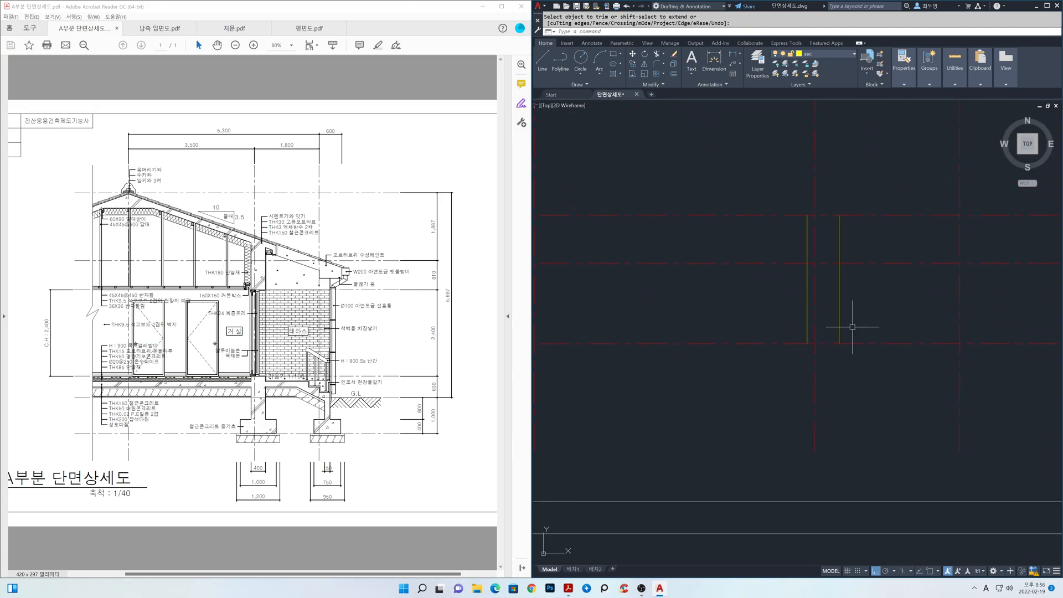
Draw a line joining the top ends of the two foundation wall lines.
key("F3")
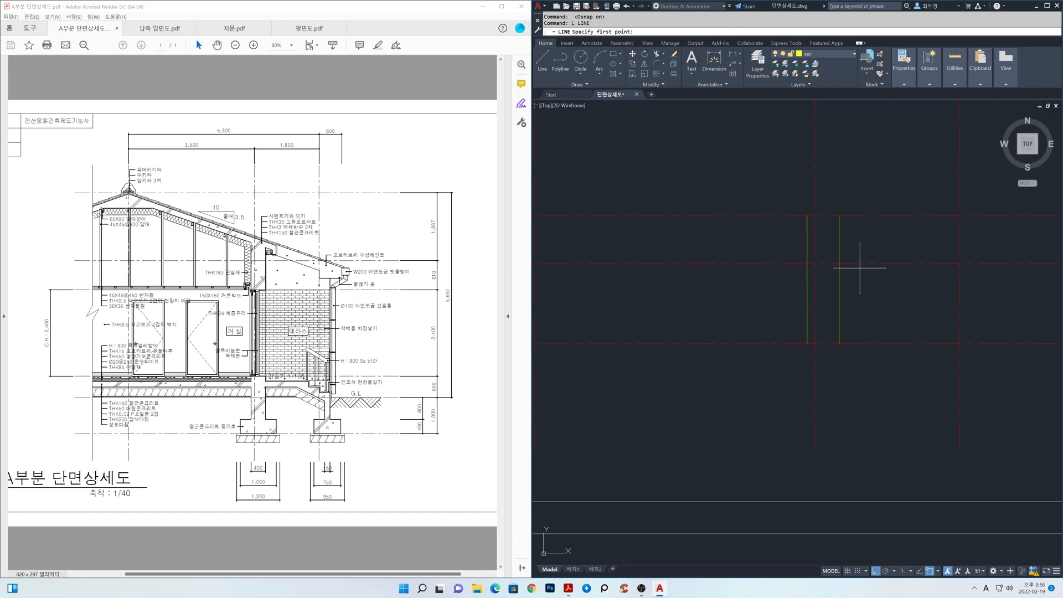
key("Return")
left_click(807, 216)
left_click(807, 237)
key("Return")
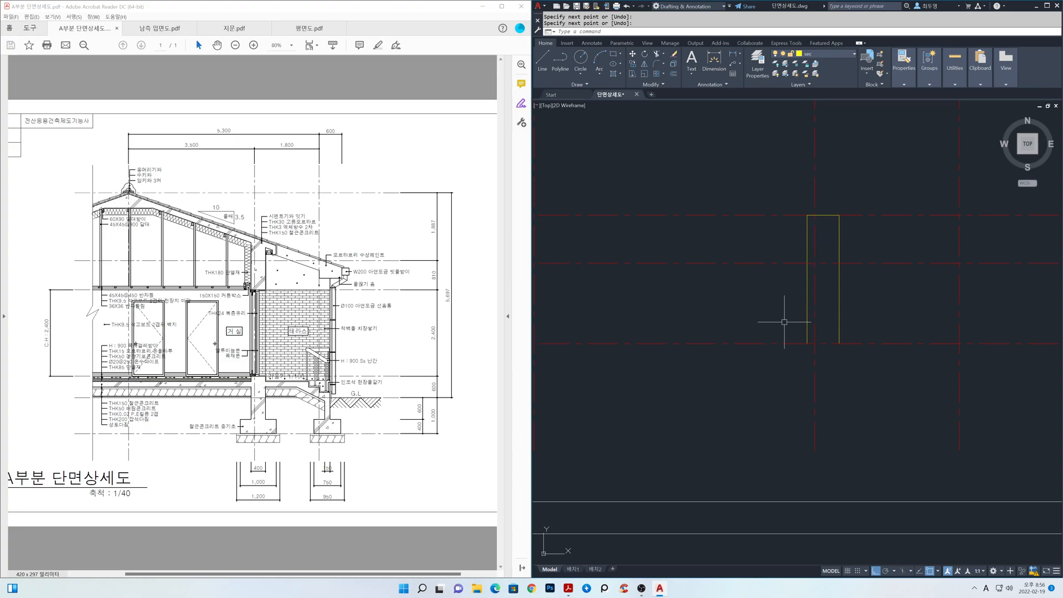
Offset the lowest horizontal centreline 400 upward to mark the top of the footing.
type("o")
key("Return")
type("400")
key("Return")
left_click(760, 344)
left_click(758, 329)
key("Return")
key("Return")
Offset both foundation wall lines 300 outward to mark the footing's sides.
key("F3")
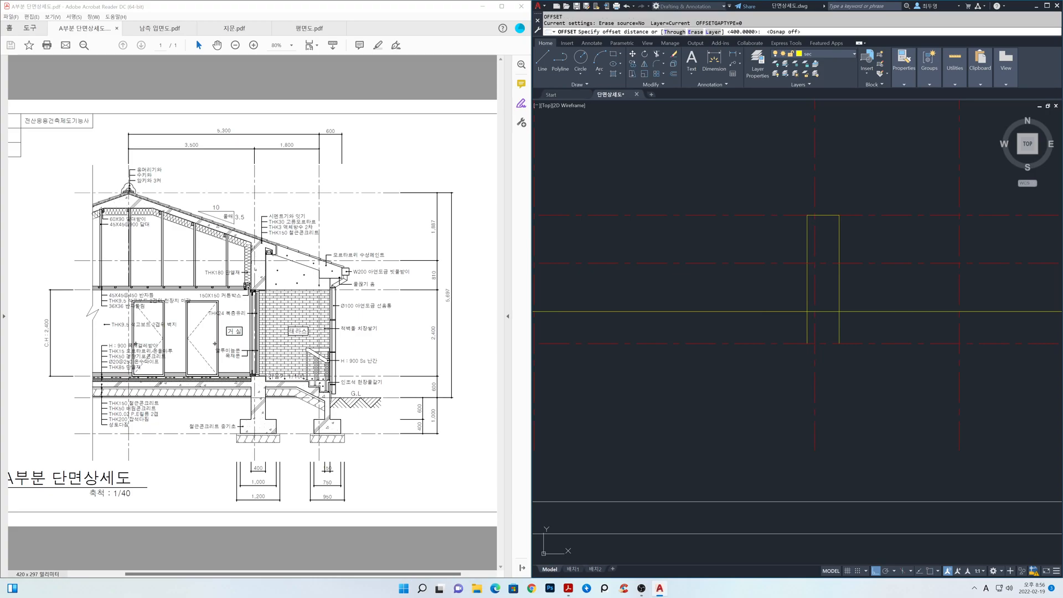
type("300")
key("Return")
left_click(808, 331)
left_click(762, 330)
left_click(838, 333)
left_click(875, 332)
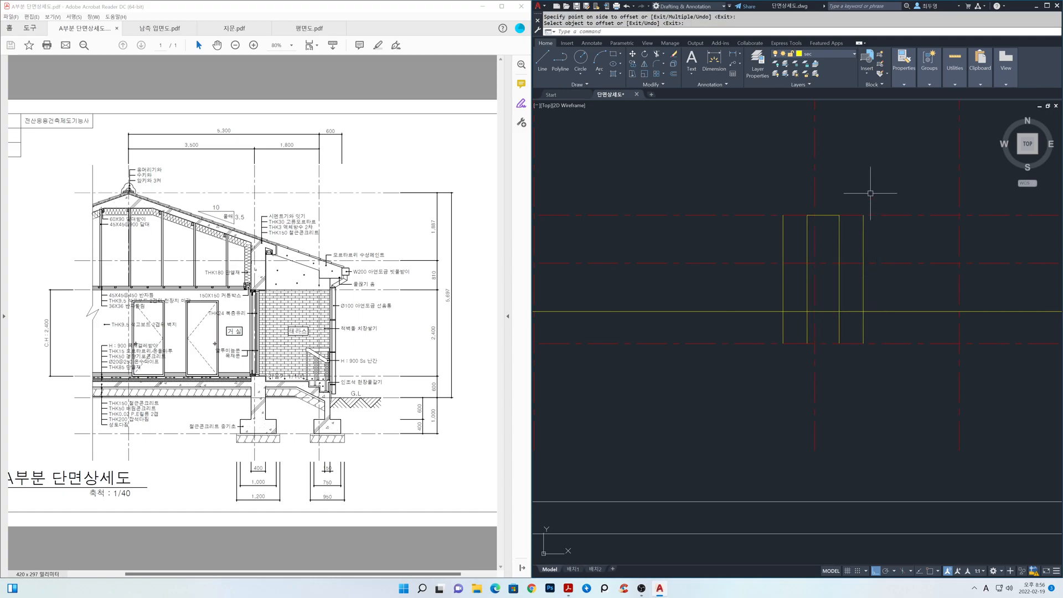
Freeze the cen layer and trim the footing's left shoulder and the wall and footing-top lines inside the footing.
left_click(842, 54)
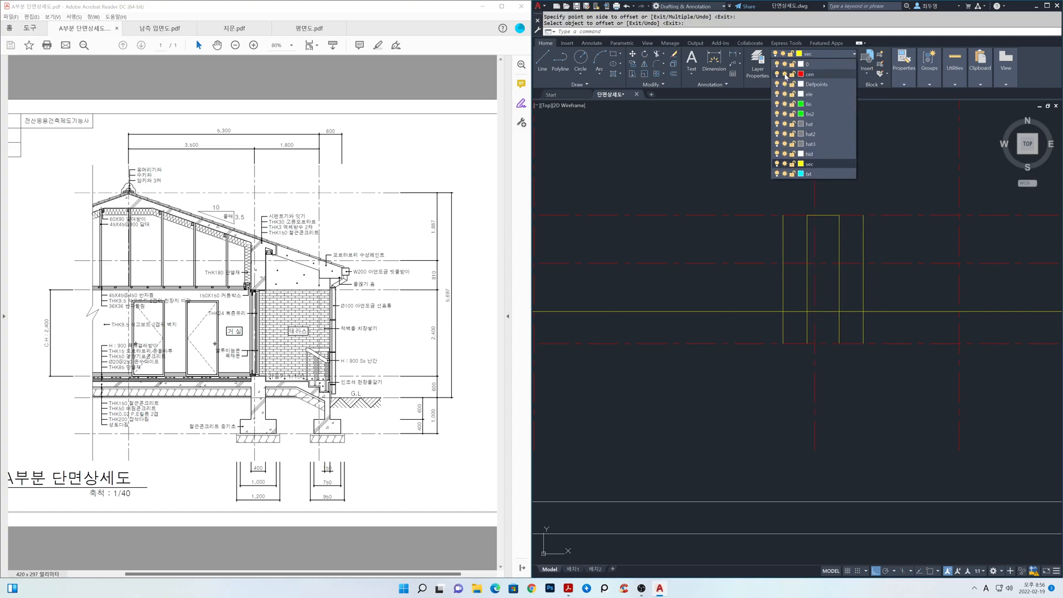
left_click(784, 74)
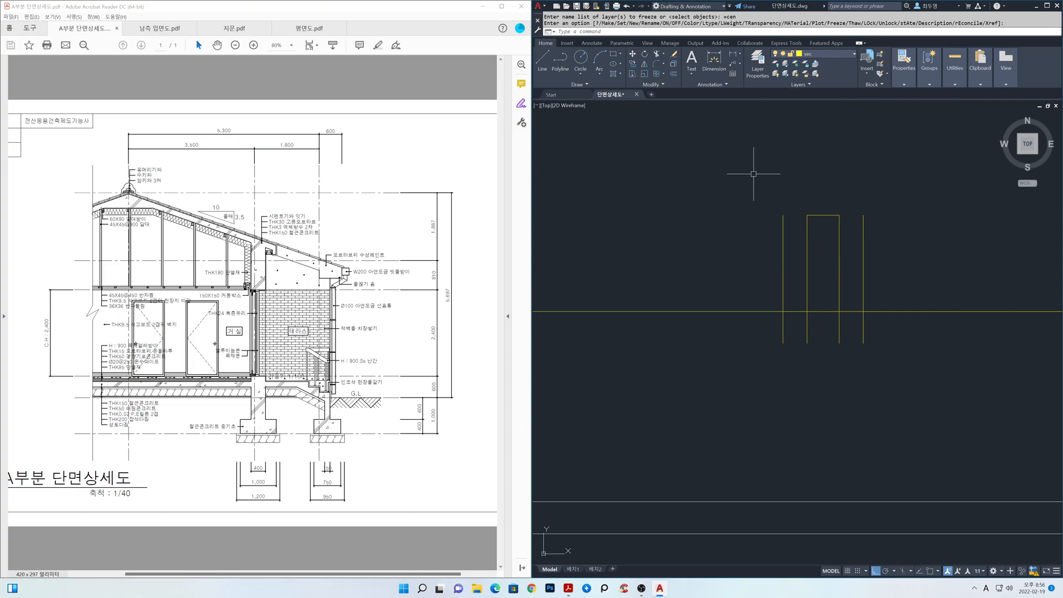
type("tr")
key("Return")
left_click(882, 344)
left_click(779, 291)
key("Return")
left_click(787, 272)
left_click(746, 328)
left_click(766, 287)
left_click(794, 296)
left_click(800, 328)
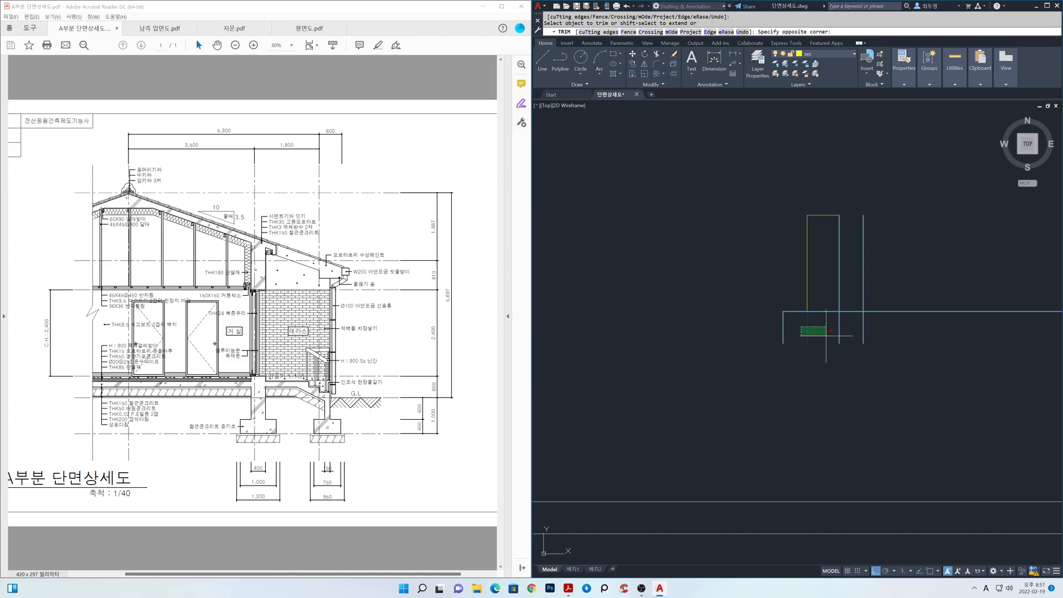
left_click(844, 336)
left_click(822, 313)
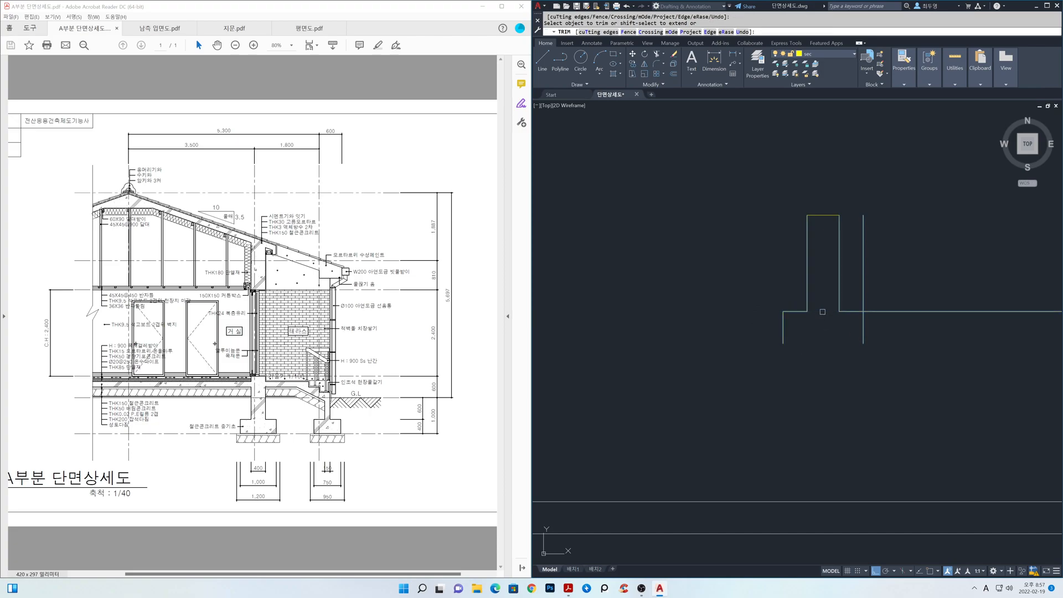
Trim the excess line lengths above and beyond the footing's right shoulder.
left_click(854, 295)
left_click(871, 299)
left_click(891, 301)
left_click(876, 322)
key("Return")
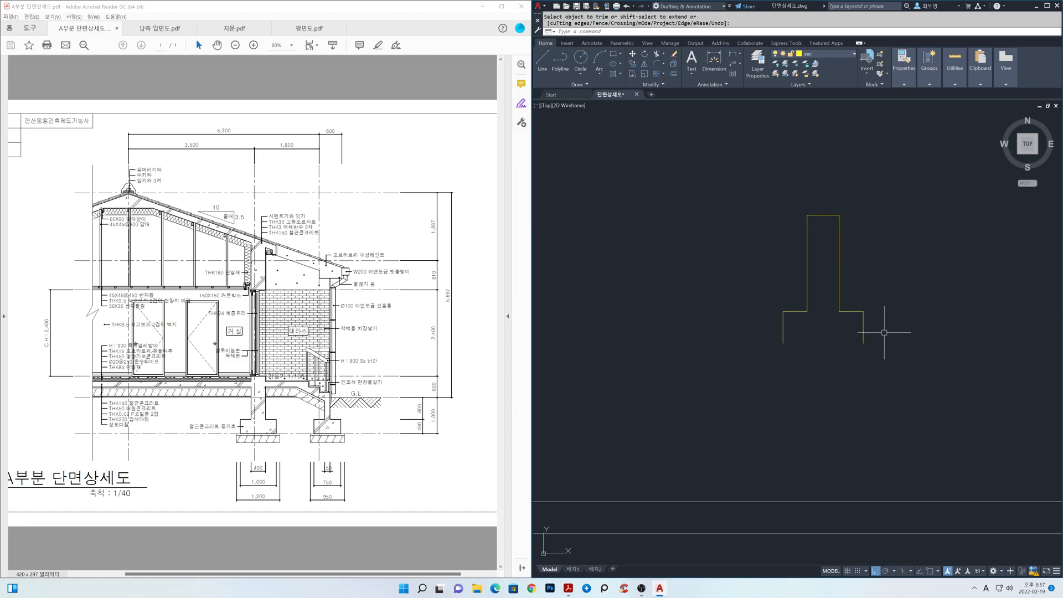
Draw the footing's base line between the lower ends of its two side lines.
type("l")
key("Return")
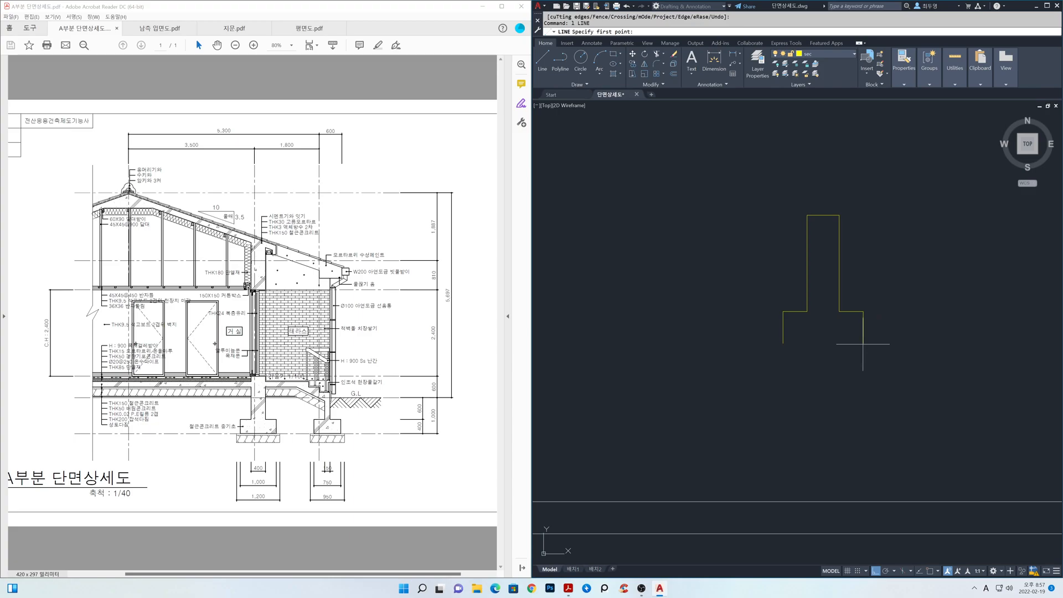
key("F3")
left_click(863, 343)
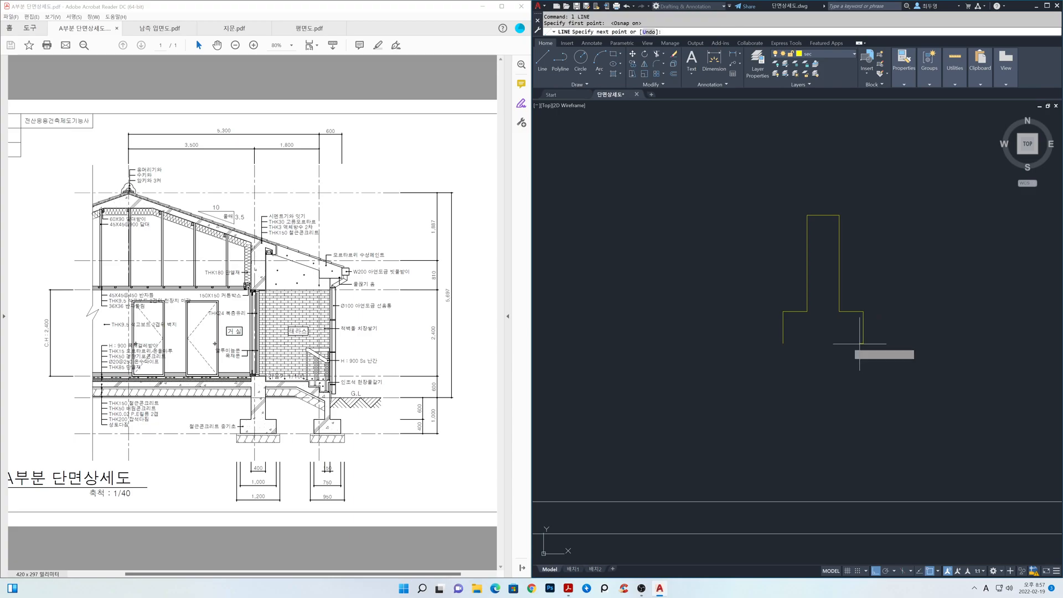
left_click(783, 344)
key("Return")
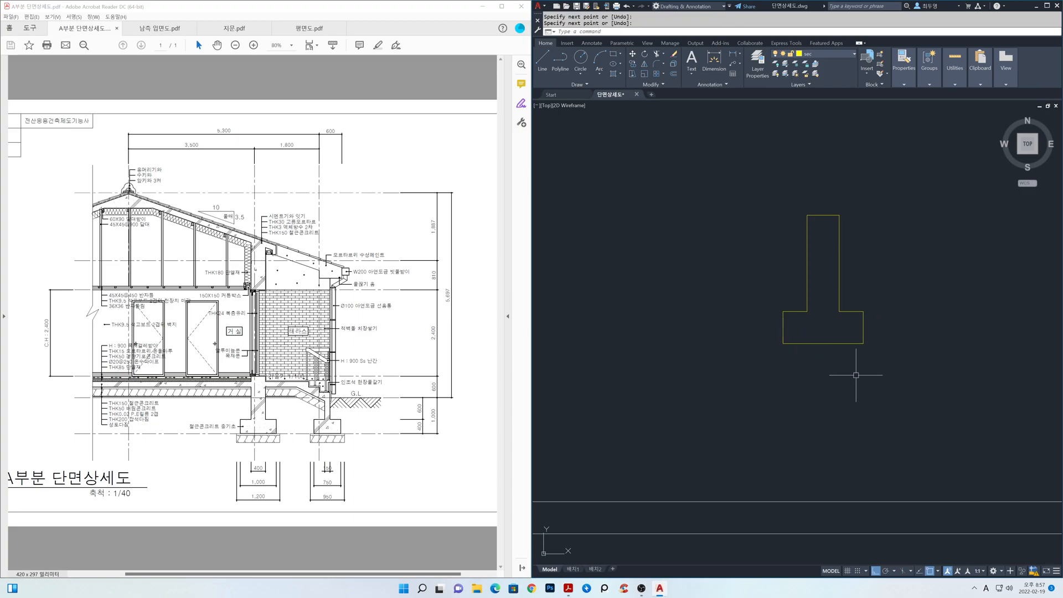
Make fin the current layer and offset the footing's base line 50 downward.
left_click(828, 54)
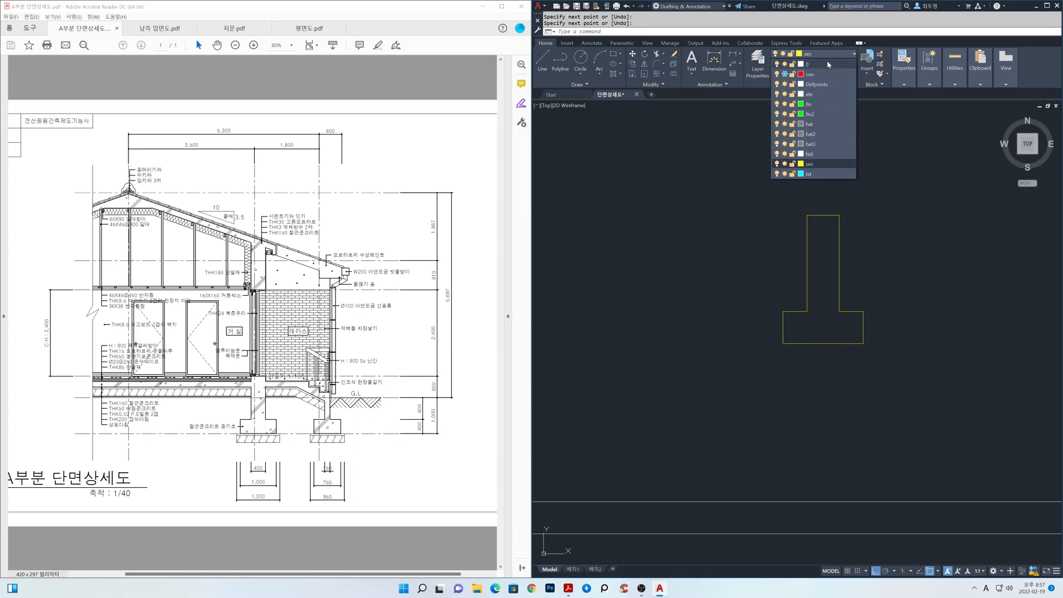
left_click(814, 104)
type("o")
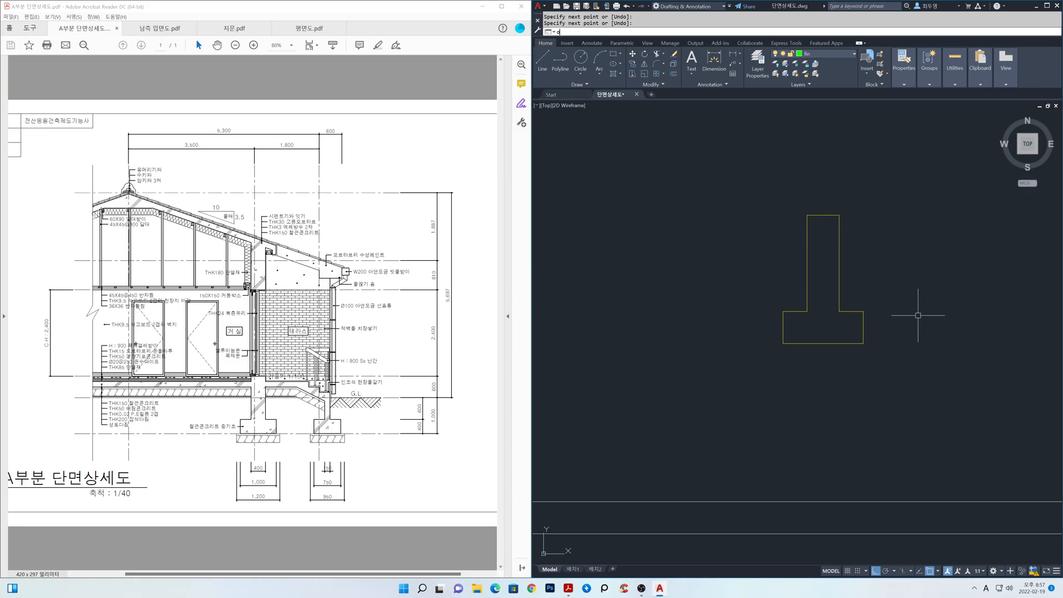
key("space")
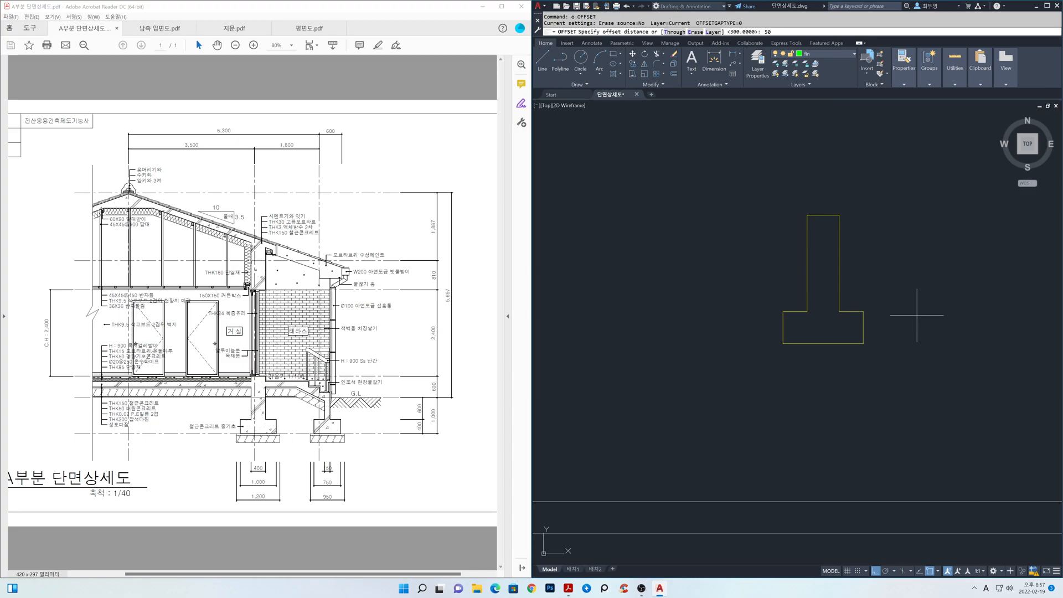
type("50")
key("space")
left_click(850, 345)
left_click(851, 374)
key("space")
Offset the new fin-layer line 200 downward.
key("F3")
type("o")
key("space")
type("2")
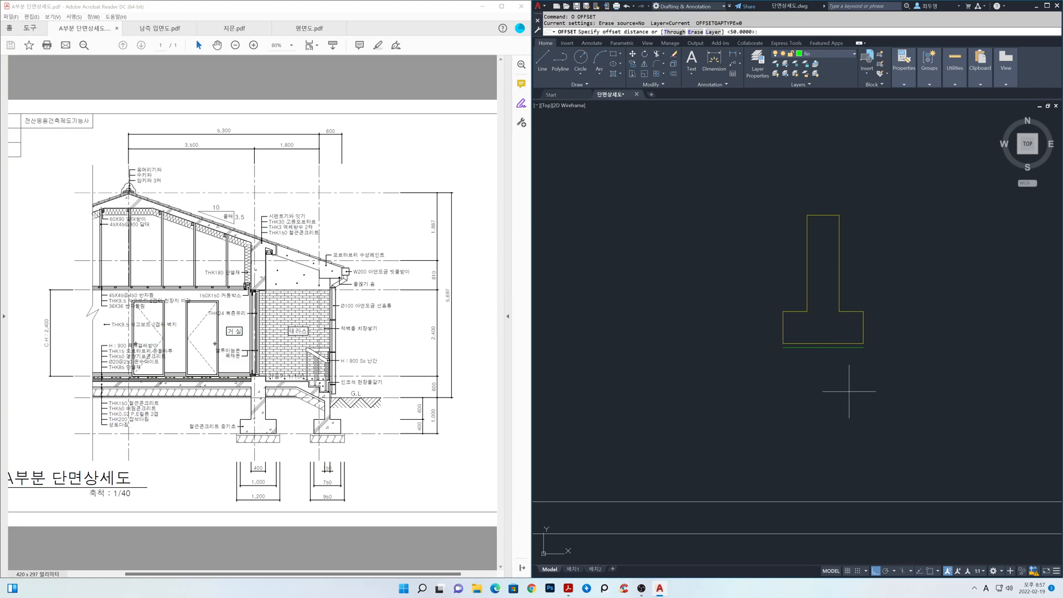
type("00")
key("space")
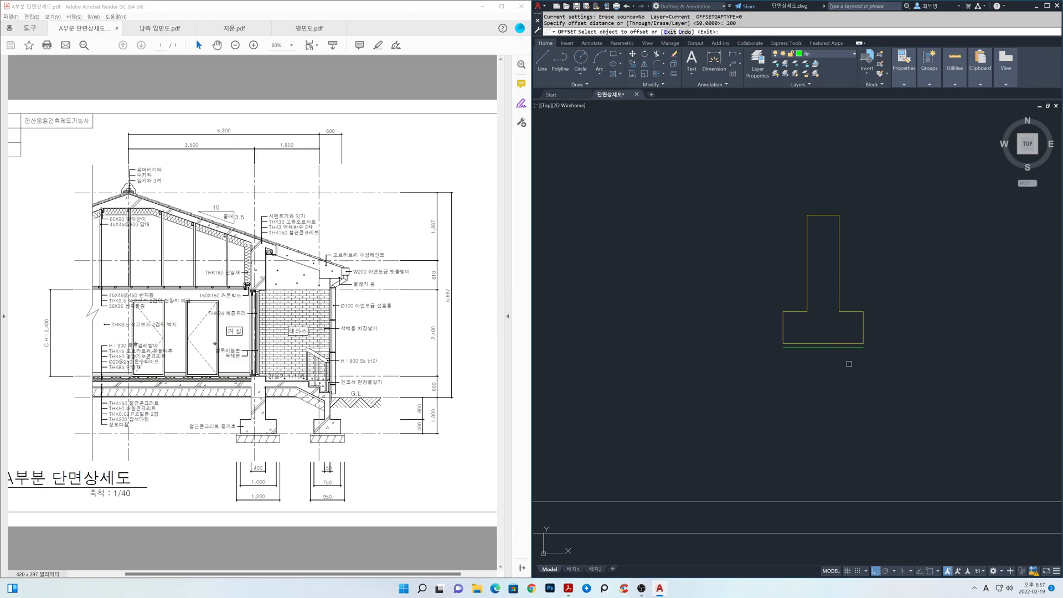
left_click(849, 347)
left_click(851, 415)
key("space")
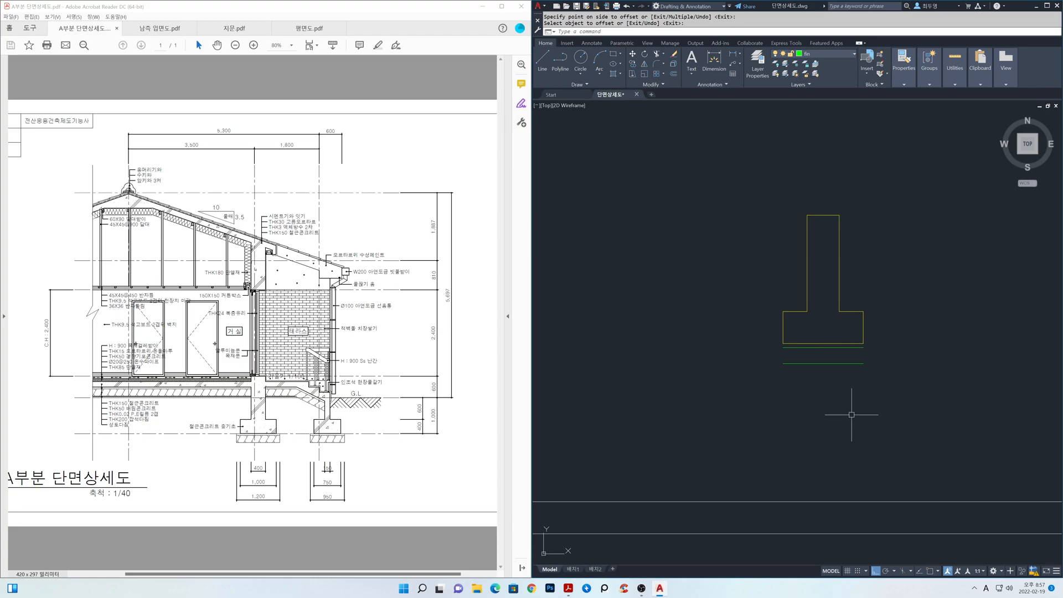
Draw vertical lines on both sides from the footing's base down to the ends of the lowest fin-layer line.
scroll(831, 332, "up", 2)
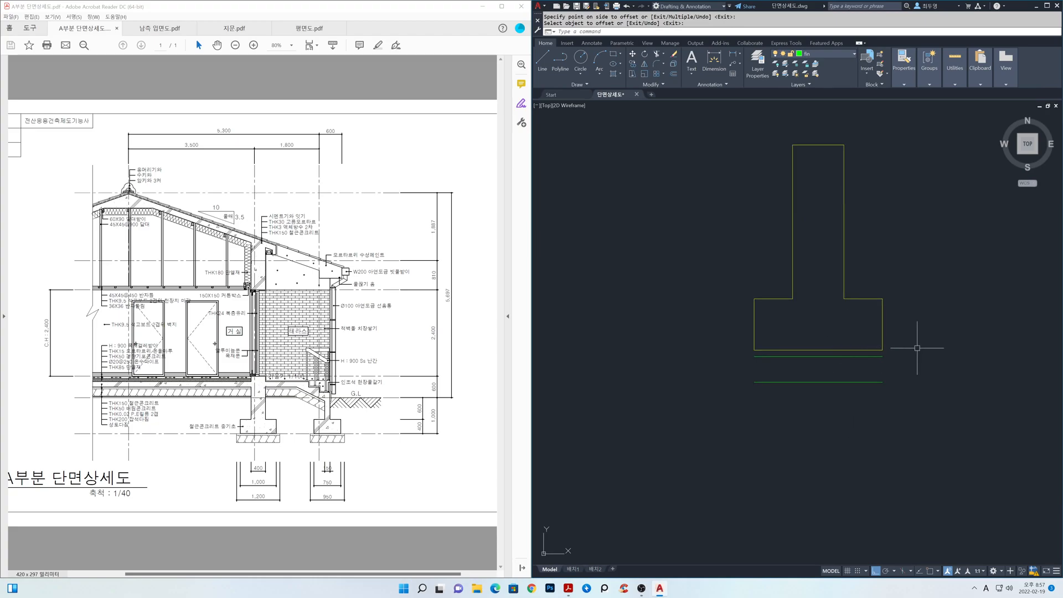
type("l")
key("space")
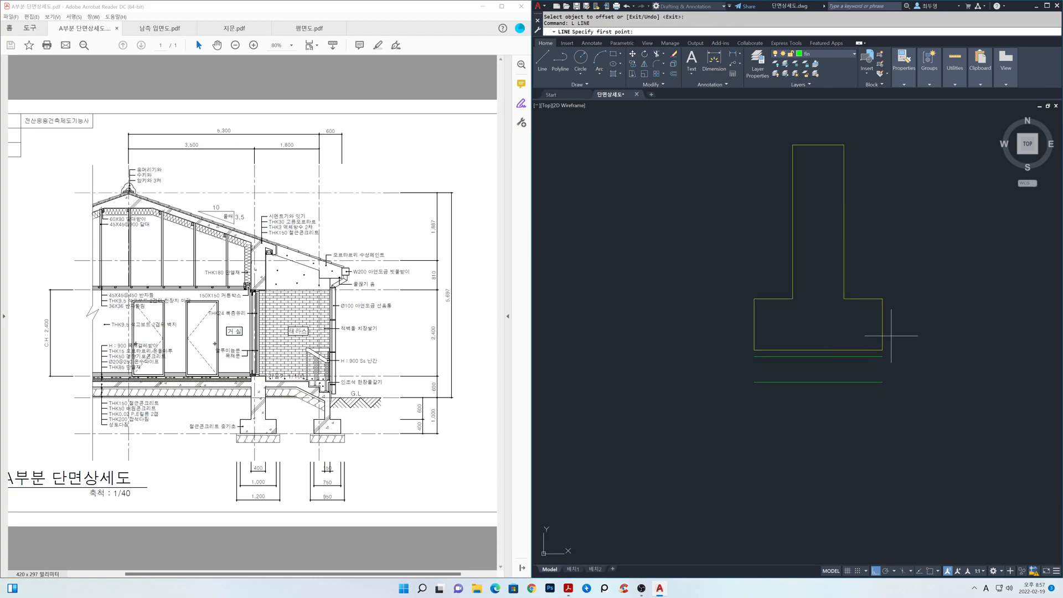
key("F3")
left_click(883, 357)
left_click(882, 383)
key("space")
key("space")
left_click(769, 351)
left_click(756, 382)
key("space")
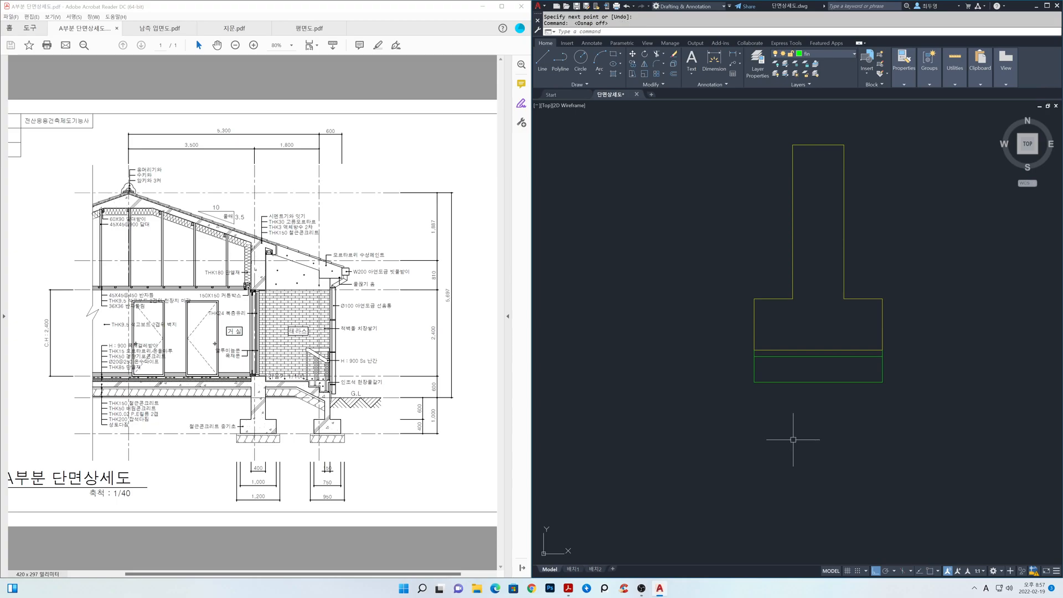
Offset the two vertical fin-layer lines below the footing 100 outward.
type("o")
key("space")
type("100")
key("space")
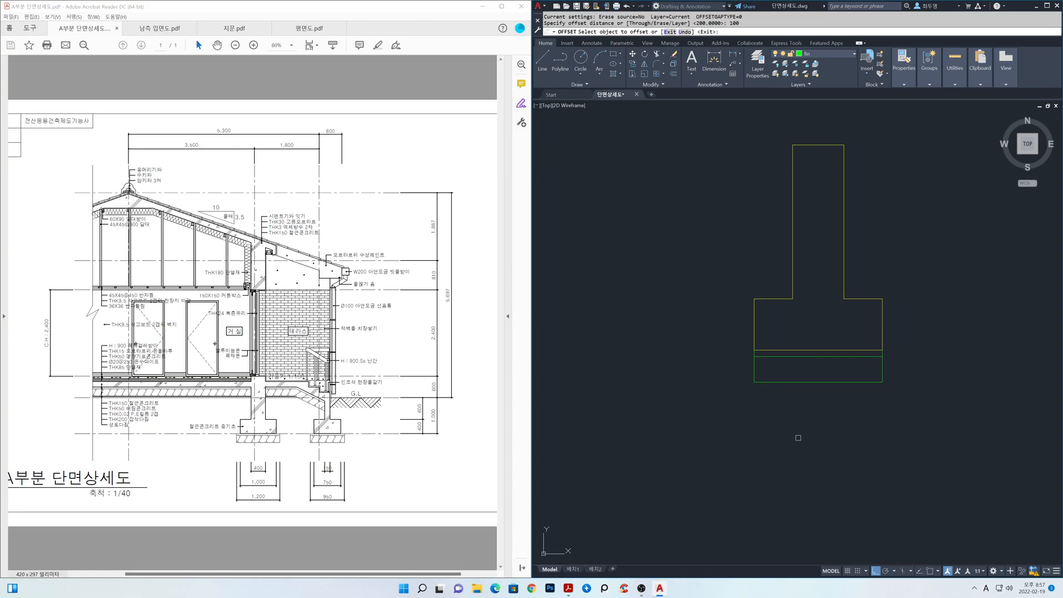
left_click(754, 368)
left_click(734, 371)
left_click(881, 370)
left_click(914, 368)
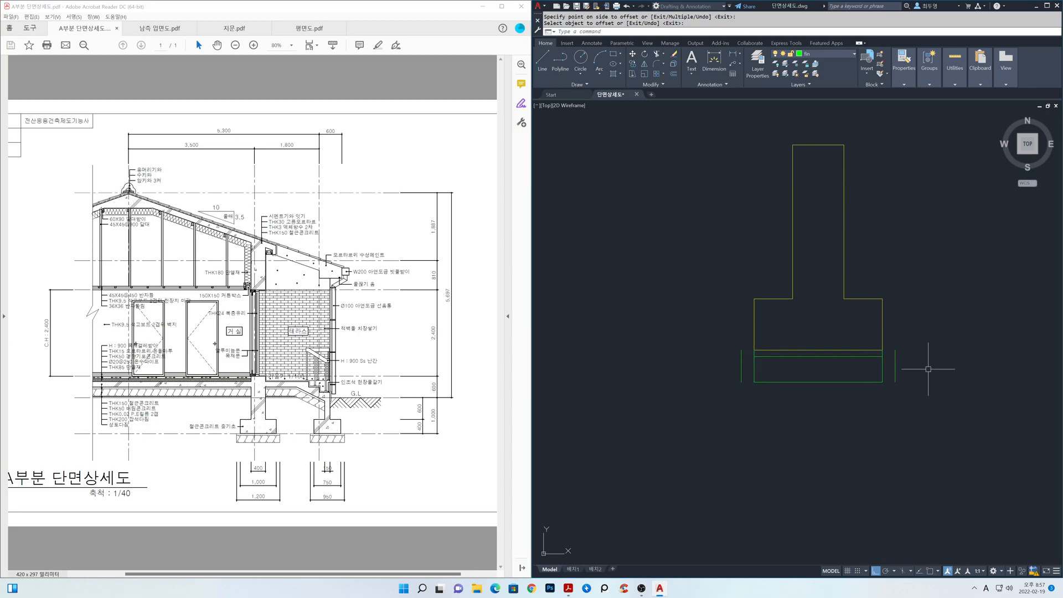
key("space")
Erase the two original vertical fin-layer lines directly below the footing's corners.
type("e")
key("space")
left_click(887, 367)
left_click(754, 365)
Extend both horizontal fin-layer lines below the footing to the outer vertical lines on each side.
key("space")
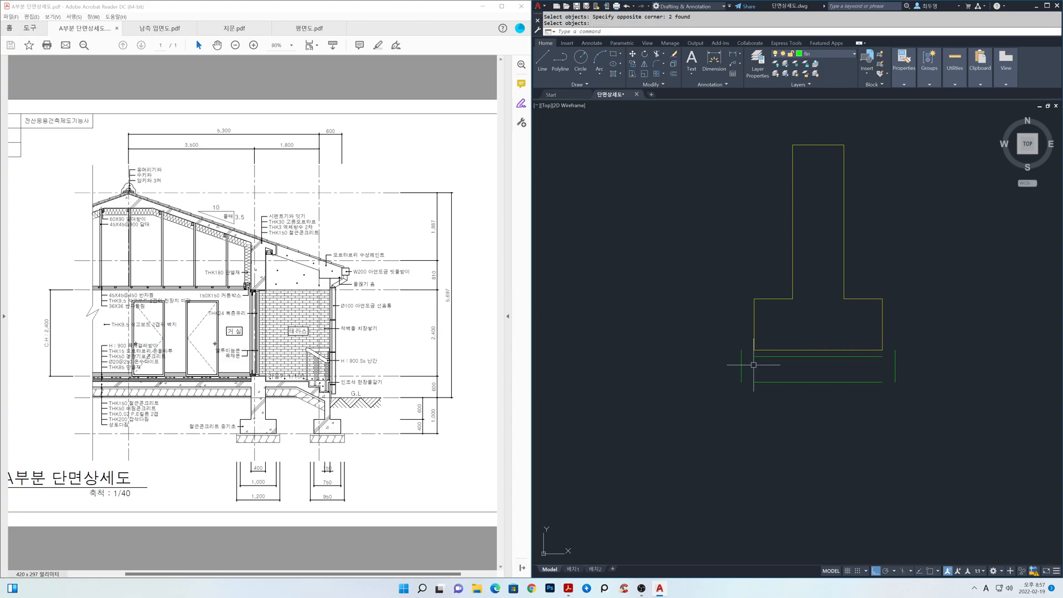
type("ex")
key("space")
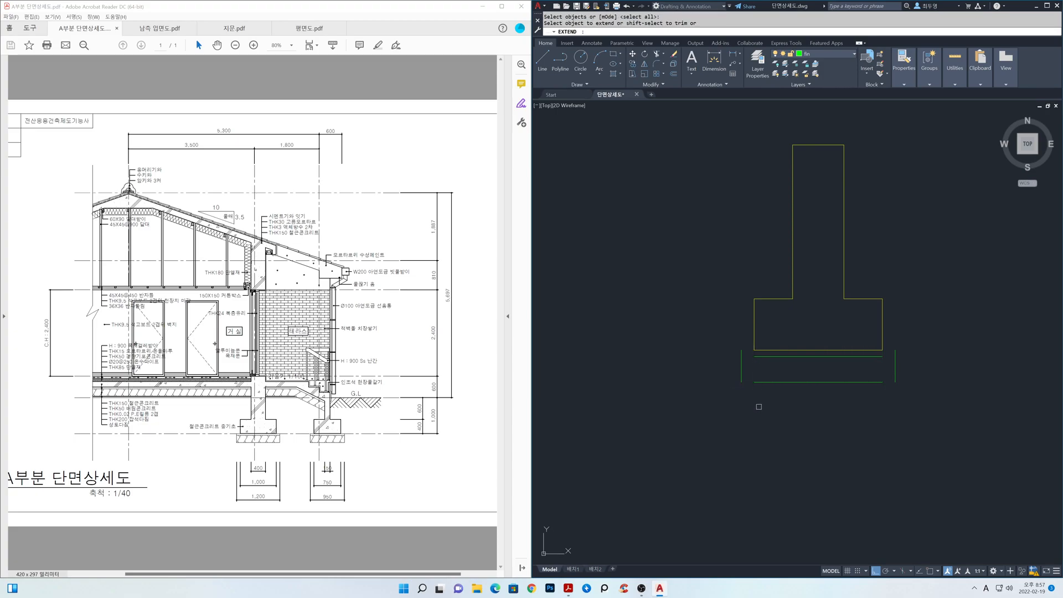
left_click(759, 406)
left_click(761, 351)
left_click(887, 406)
key("Return")
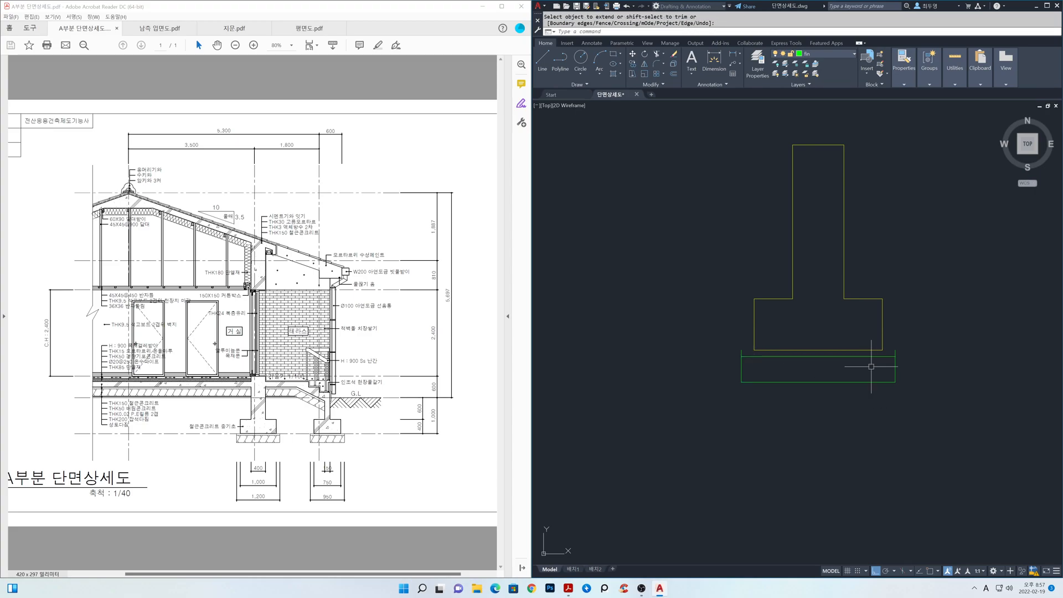
Draw short horizontal lines from the outer fin-layer verticals to the footing's base corners on both sides.
type("l")
key("Return")
key("F3")
left_click(895, 350)
left_click(884, 351)
key("Return")
key("Return")
left_click(753, 350)
left_click(741, 350)
key("Return")
Thaw the cen layer and make sec the current layer.
middle_click_drag(820, 337, 820, 435)
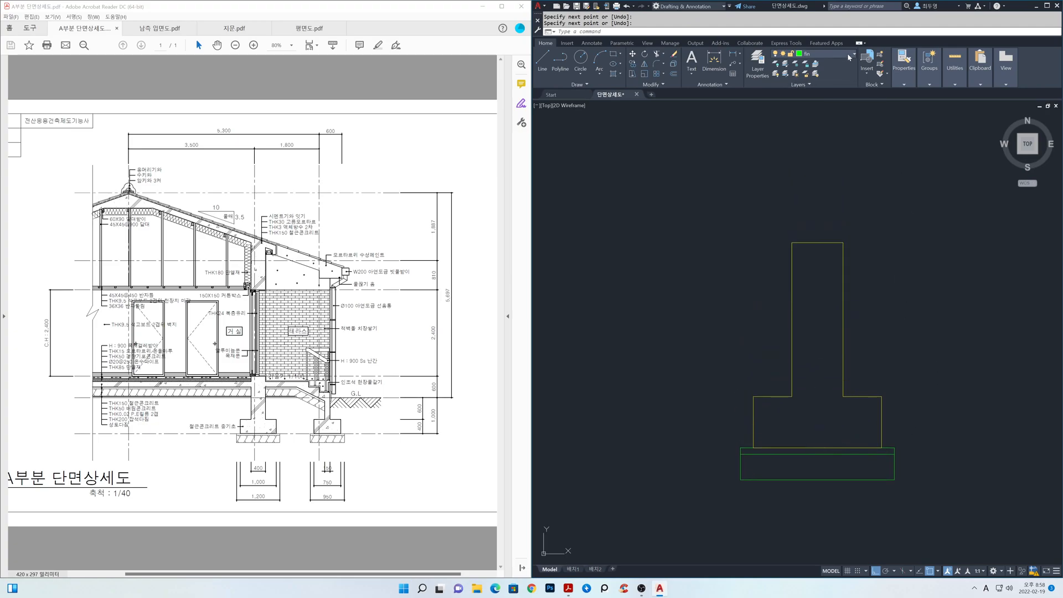
left_click(848, 53)
left_click(784, 74)
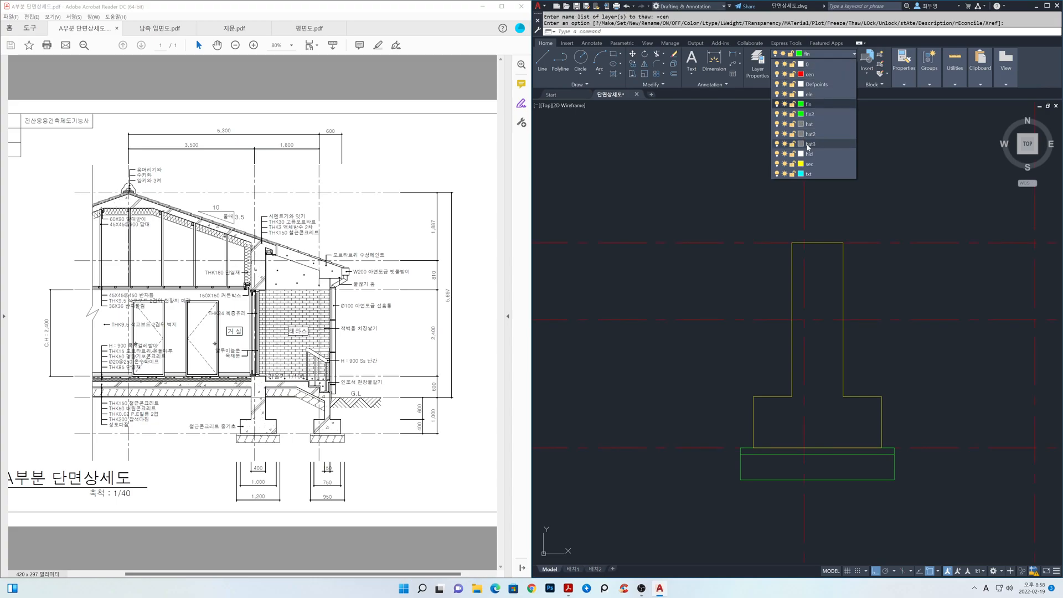
left_click(810, 164)
scroll(841, 302, "down", 4)
middle_click_drag(834, 312, 819, 396)
scroll(814, 327, "down", 2)
middle_click_drag(817, 330, 821, 376)
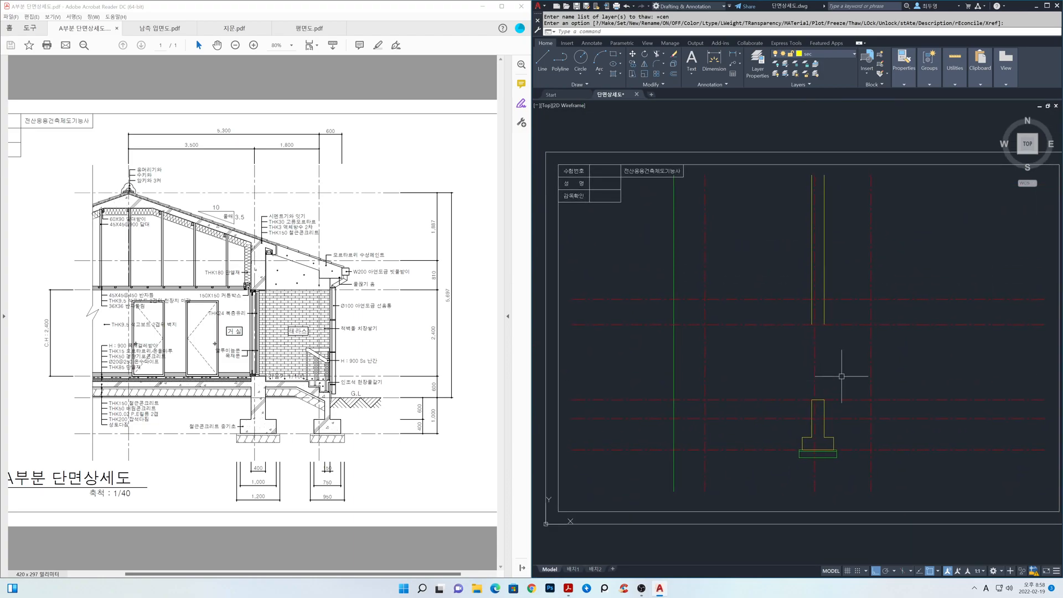
Draw a line closing the lower end of the two upper wall lines.
right_click(928, 573)
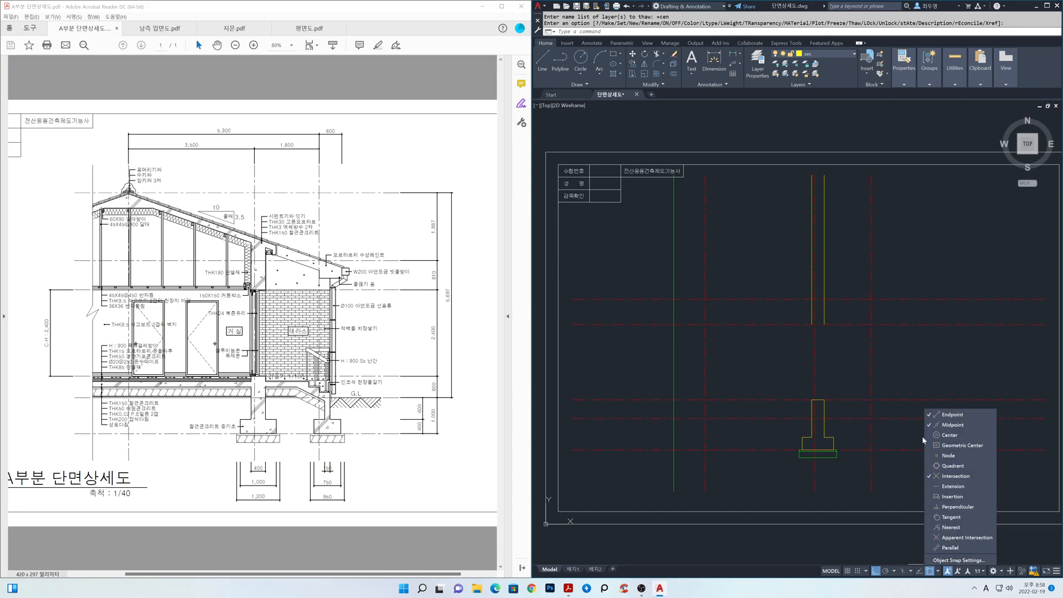
left_click(906, 374)
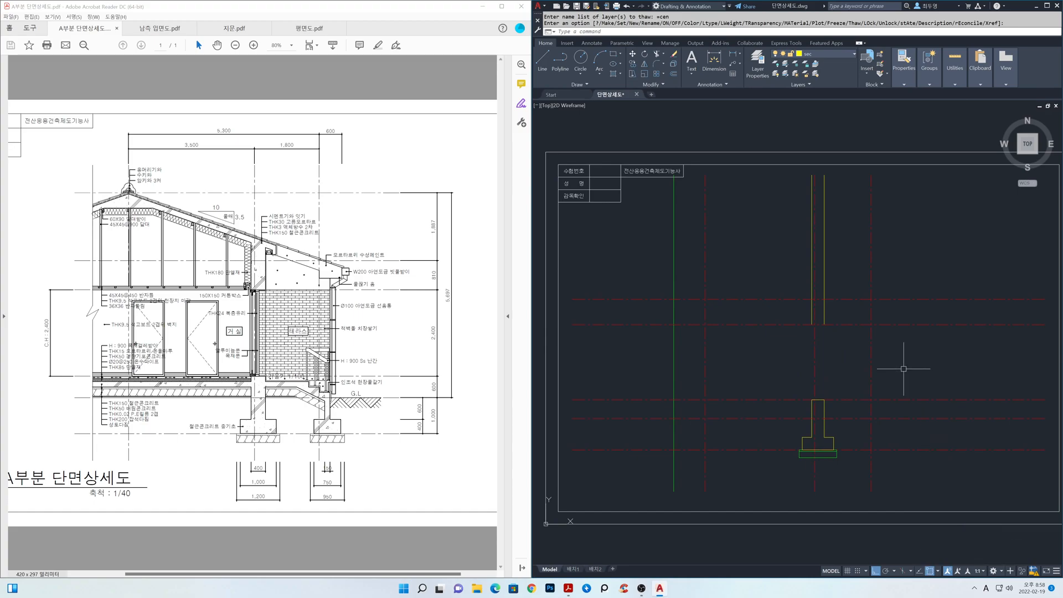
key("Return")
left_click(812, 324)
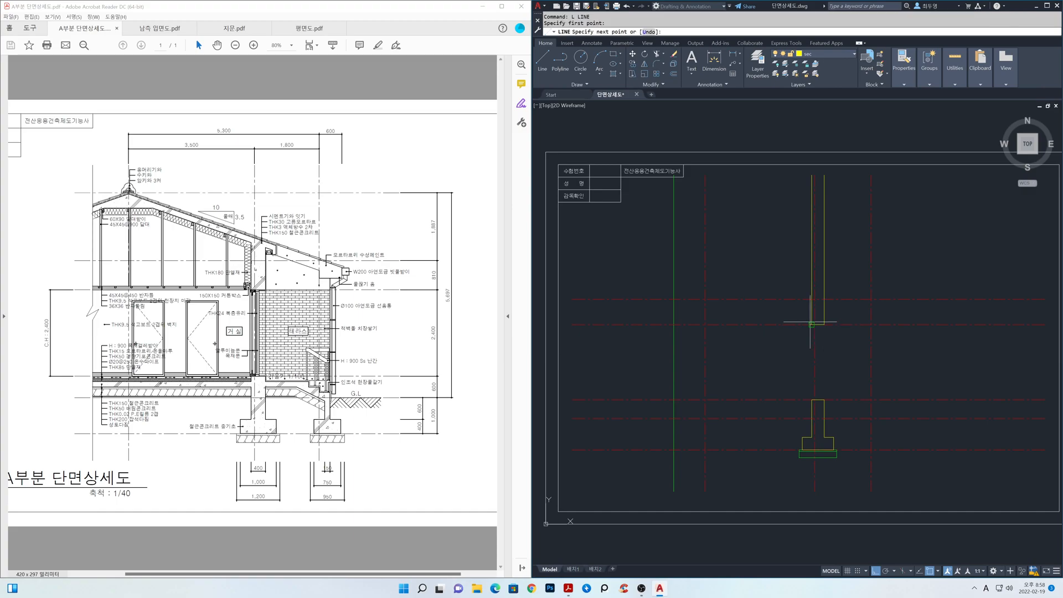
left_click(824, 324)
key("Return")
Draw a rectangle 1000 long and 350 wide in the empty area above the drawing frame.
middle_click_drag(792, 351, 790, 399)
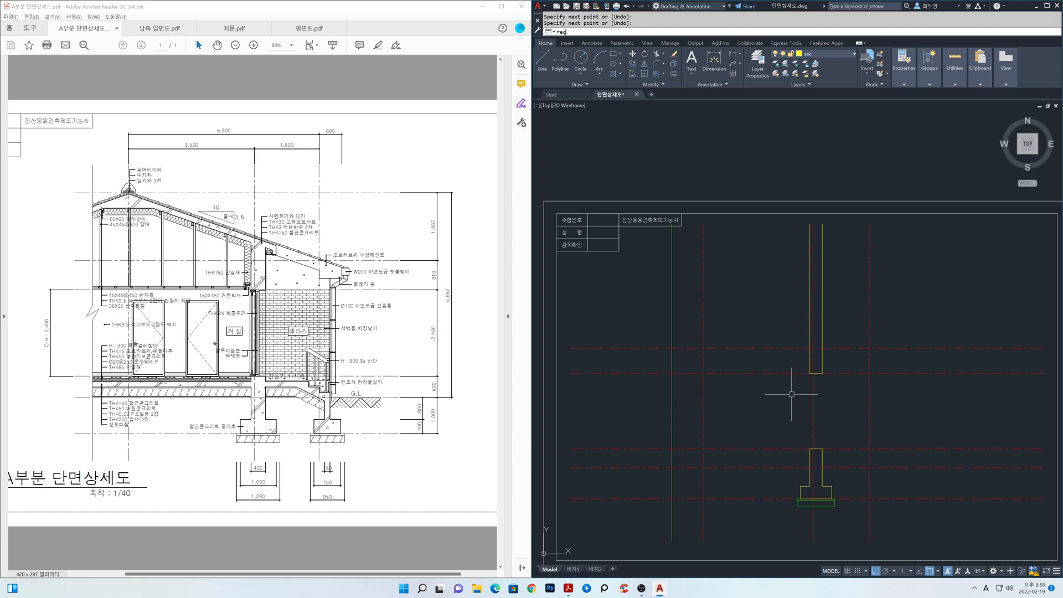
type("rec")
key("Return")
left_click(789, 175)
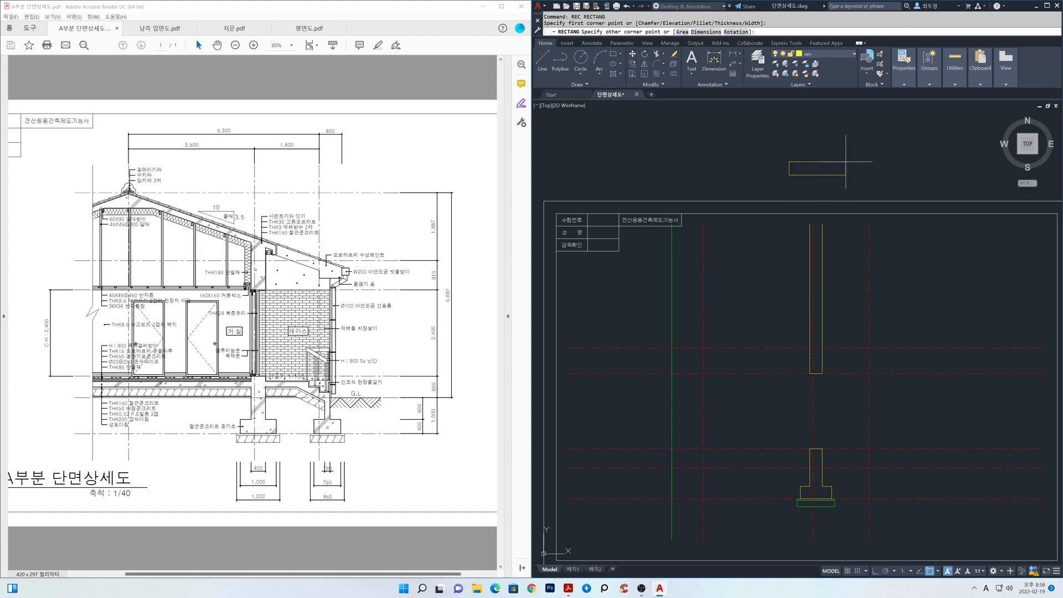
type("d")
key("Return")
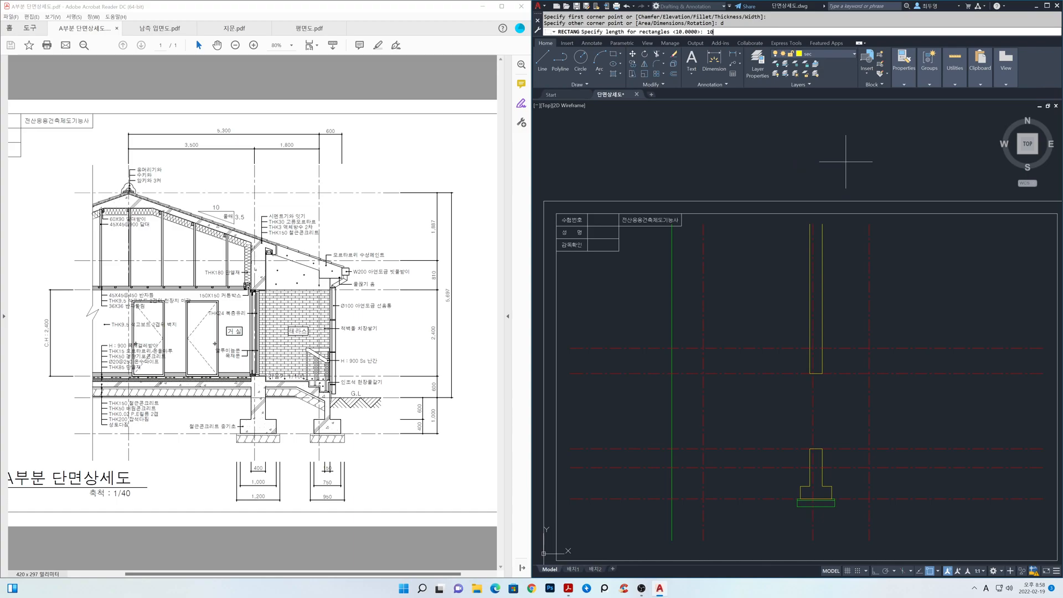
key("Return")
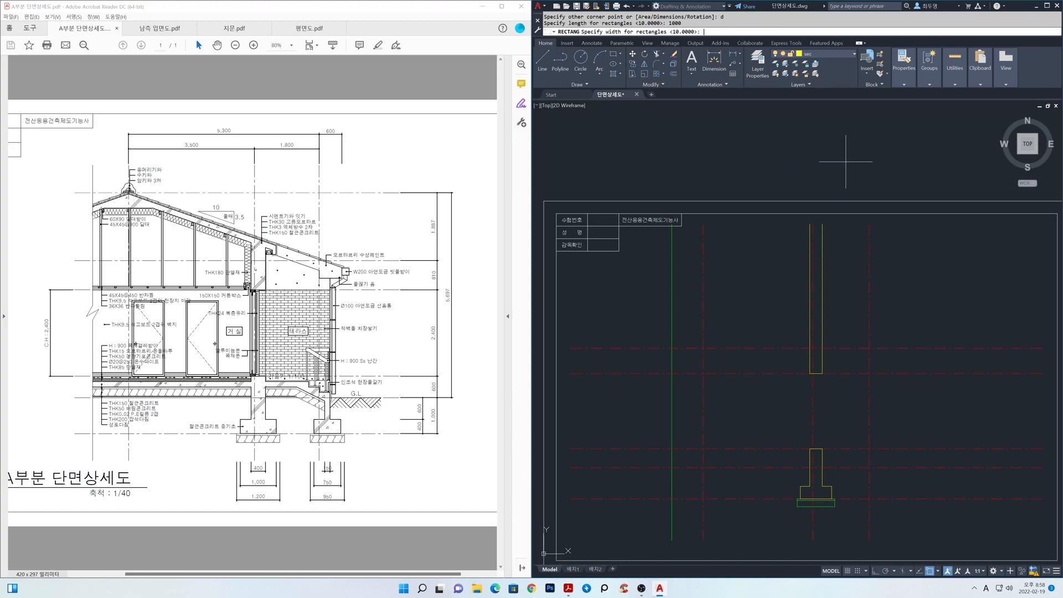
type("350")
key("Return")
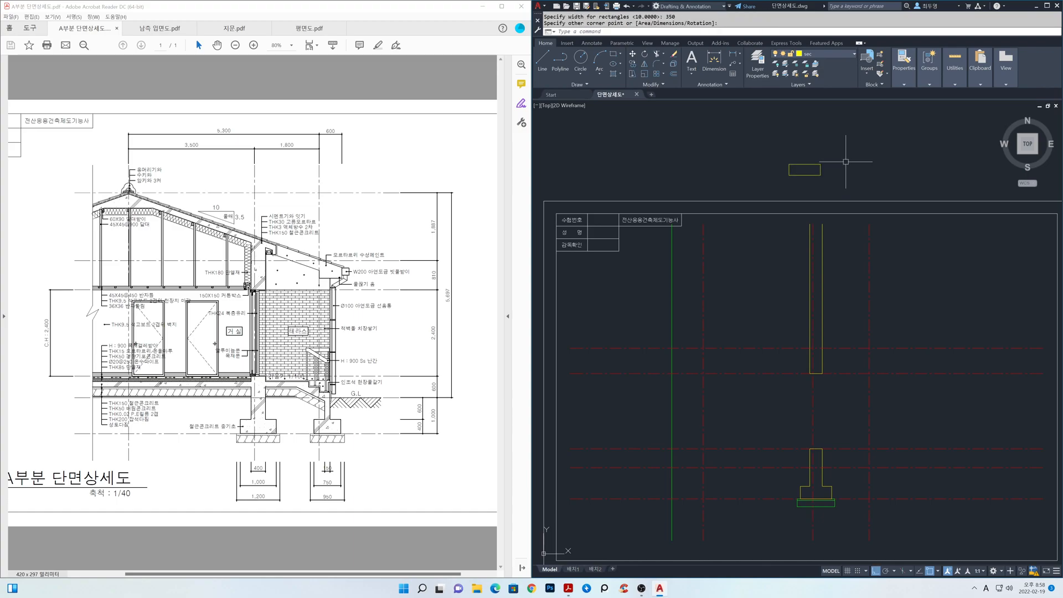
Draw a sloped construction line through the rectangle's upper-left and lower-right corners.
type("xl")
key("Return")
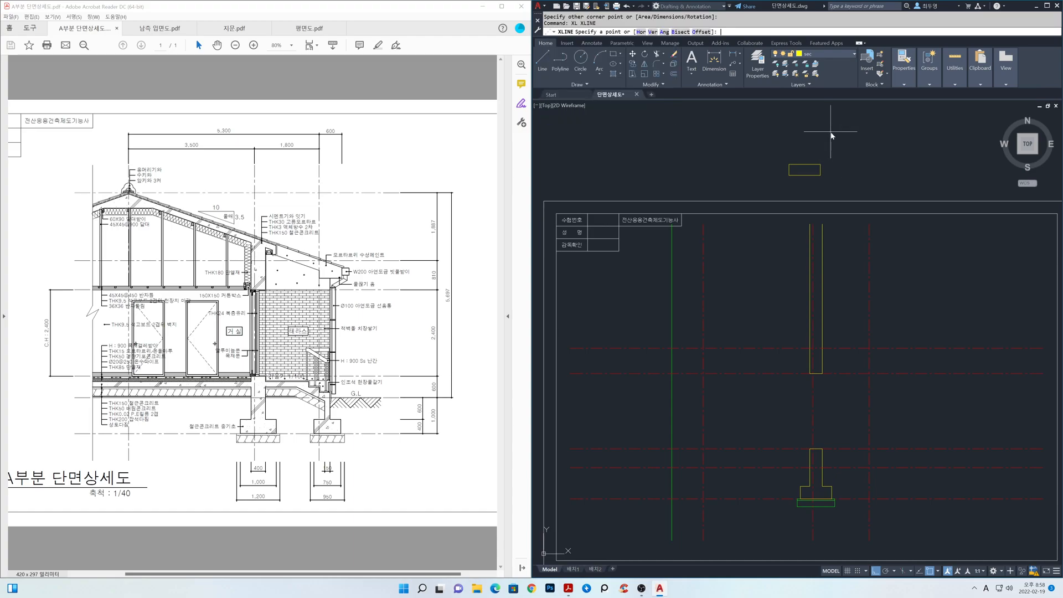
left_click(789, 164)
left_click(816, 173)
key("Return")
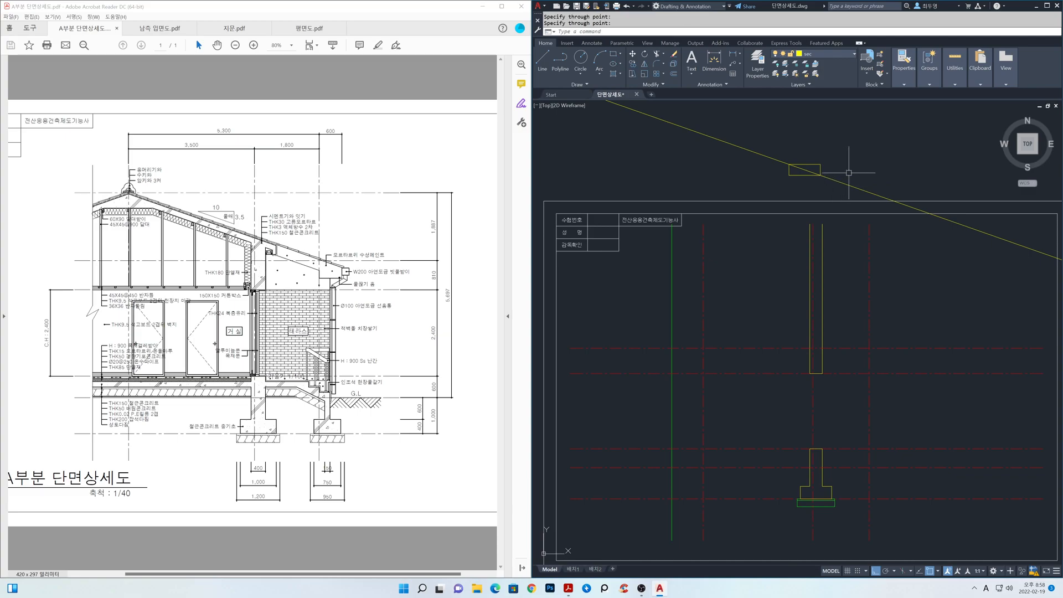
Move the sloped construction line from the rectangle's lower-right corner to where the rightmost vertical centreline meets the uppermost horizontal centreline.
type("m")
key("Return")
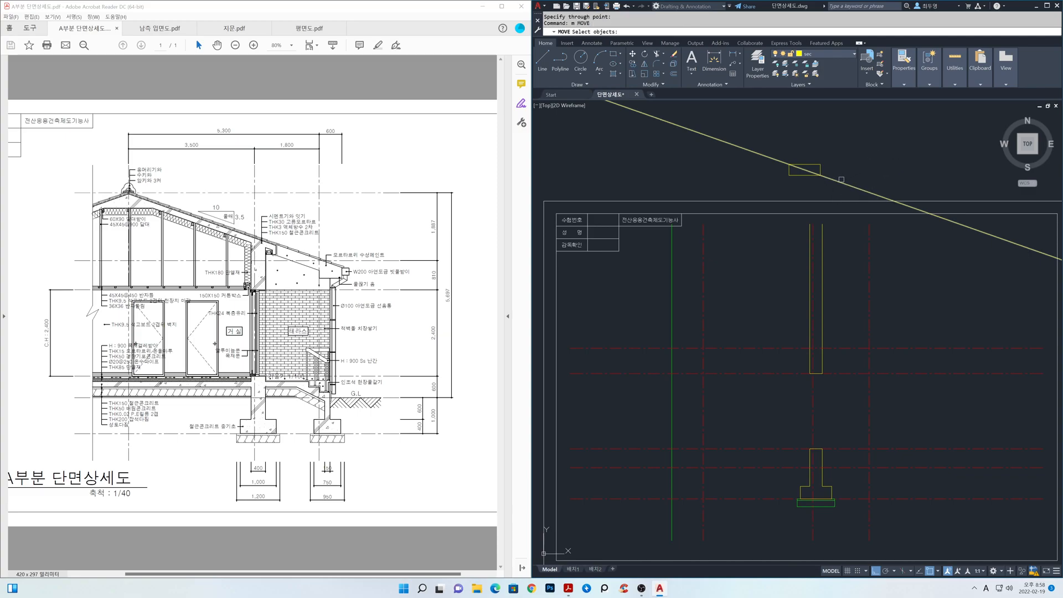
left_click(820, 175)
key("Return")
left_click(820, 175)
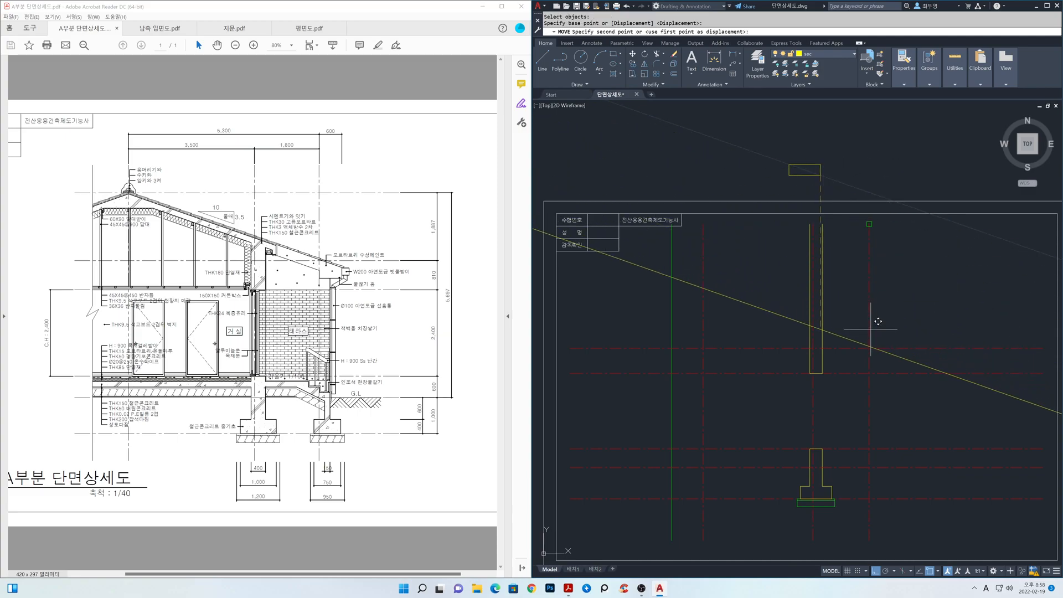
left_click(869, 347)
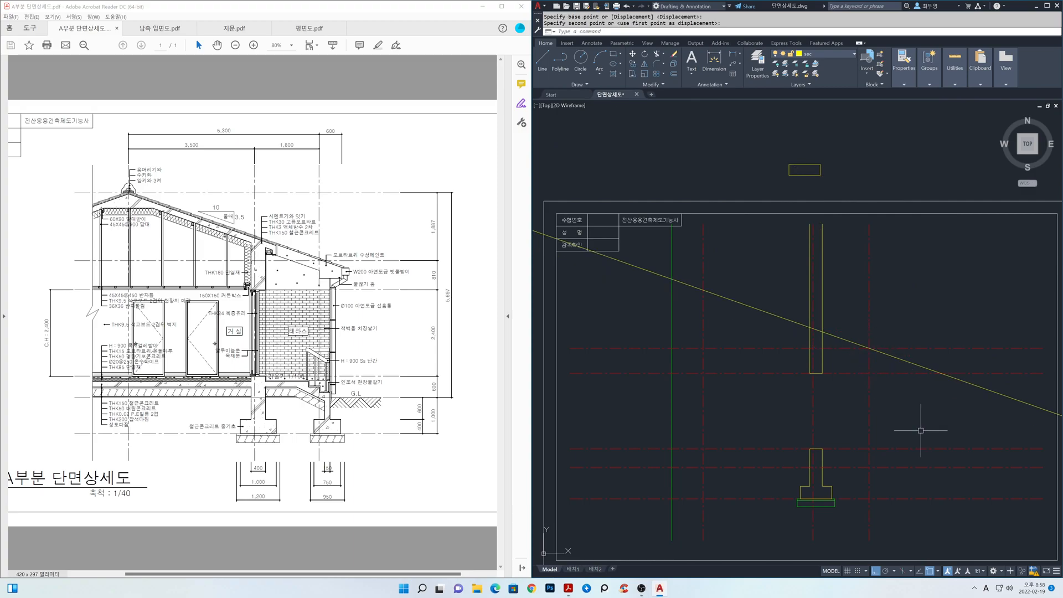
Offset the sloped roof line 150 downward.
type("o")
key("Return")
type("150")
key("Return")
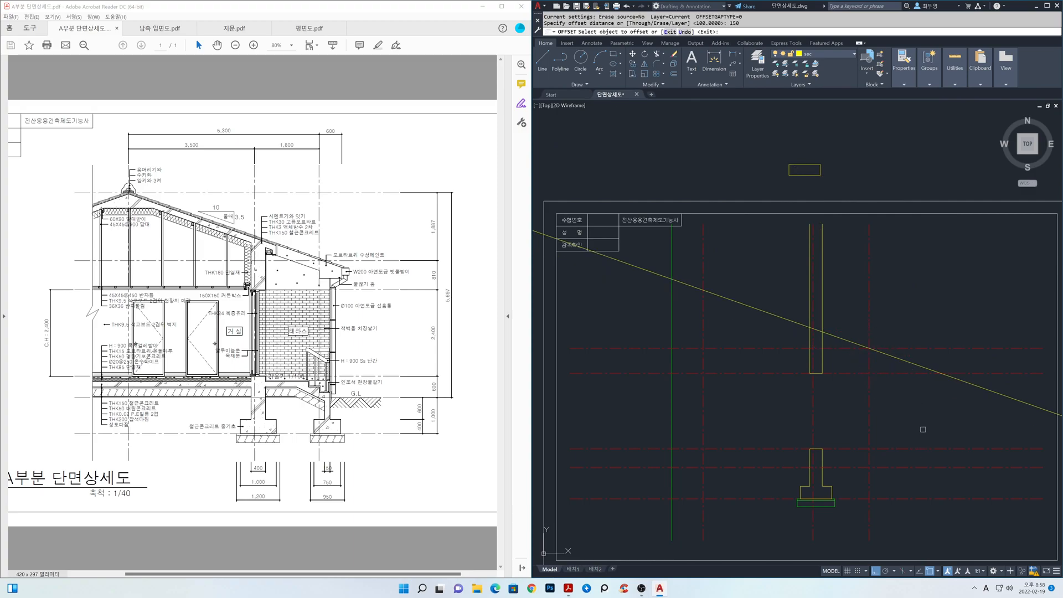
left_click(986, 387)
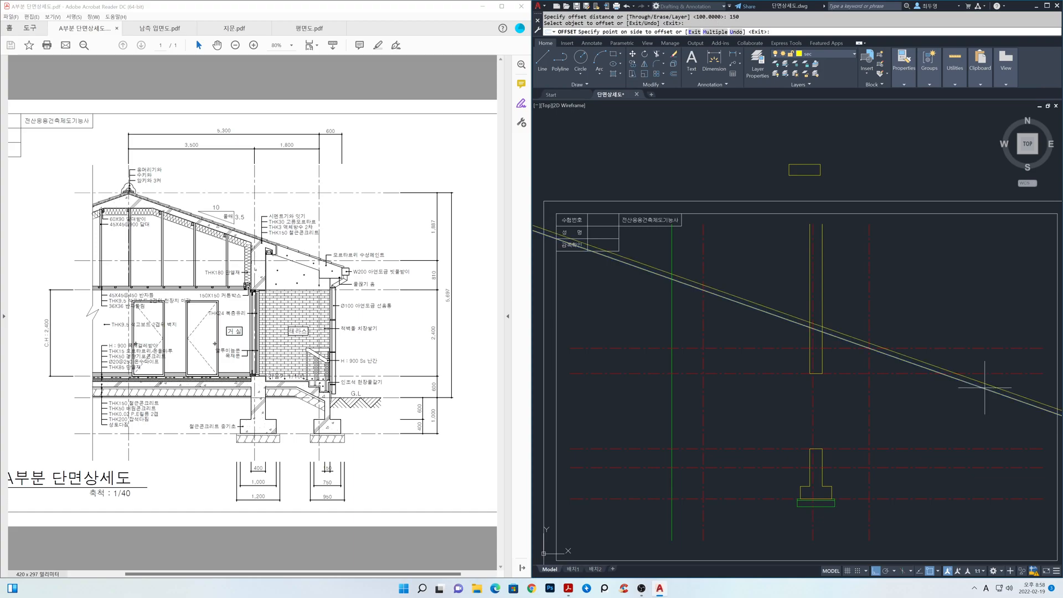
left_click(955, 422)
key("Return")
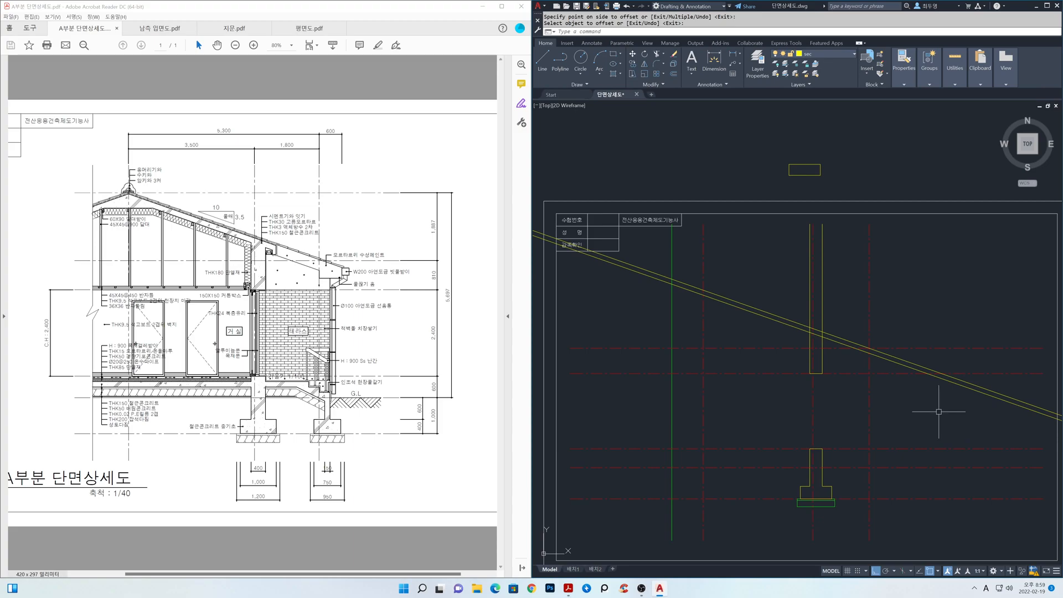
Offset the rightmost vertical centreline 600 outward to mark the eaves end.
type("o")
key("Return")
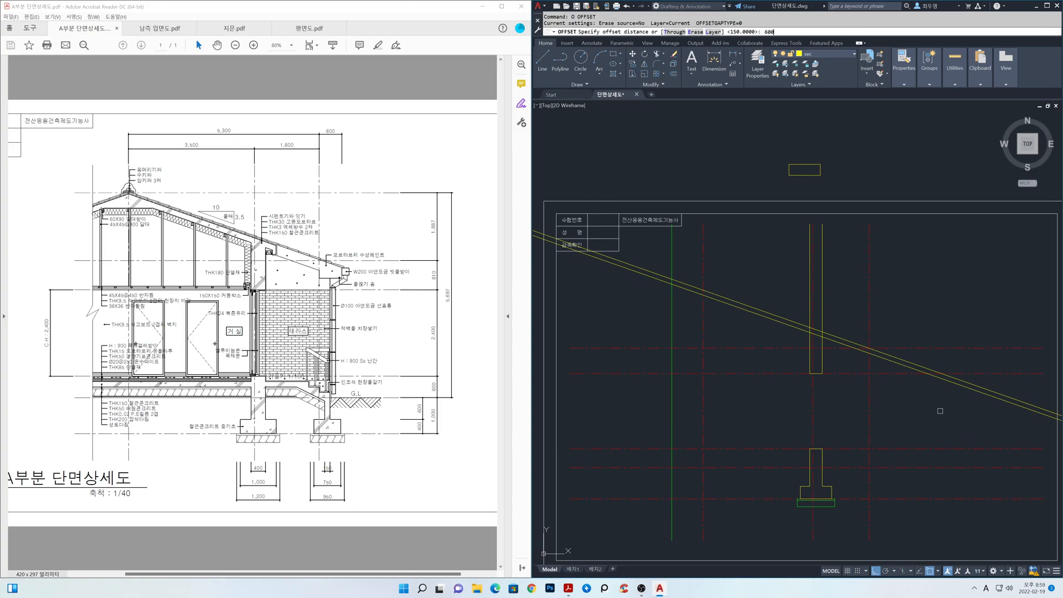
key("Return")
left_click(869, 410)
left_click(930, 414)
key("Return")
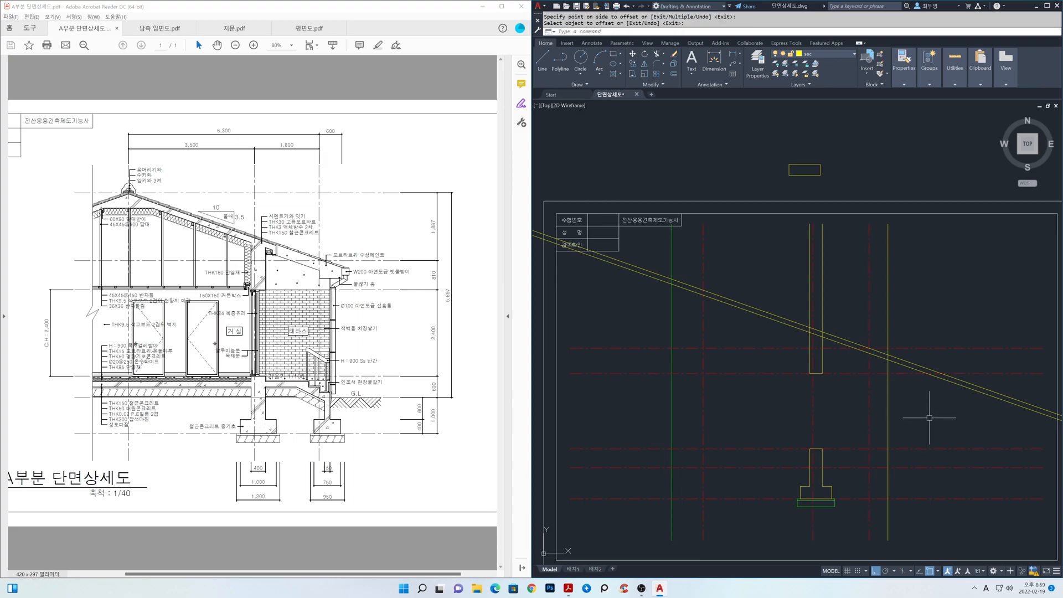
Trim both sloped roof lines beyond the leftmost vertical centreline and beyond the vertical eaves line.
type("tr")
key("Return")
left_click(910, 428)
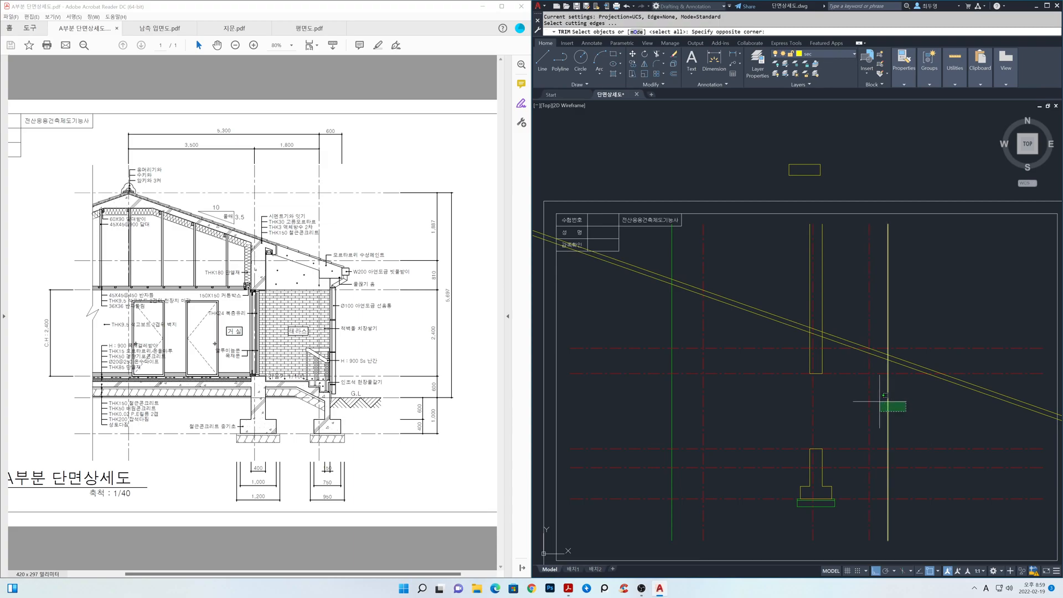
left_click(855, 375)
key("Return")
left_click(693, 312)
left_click(687, 272)
left_click(920, 347)
left_click(911, 358)
left_click(902, 363)
key("Return")
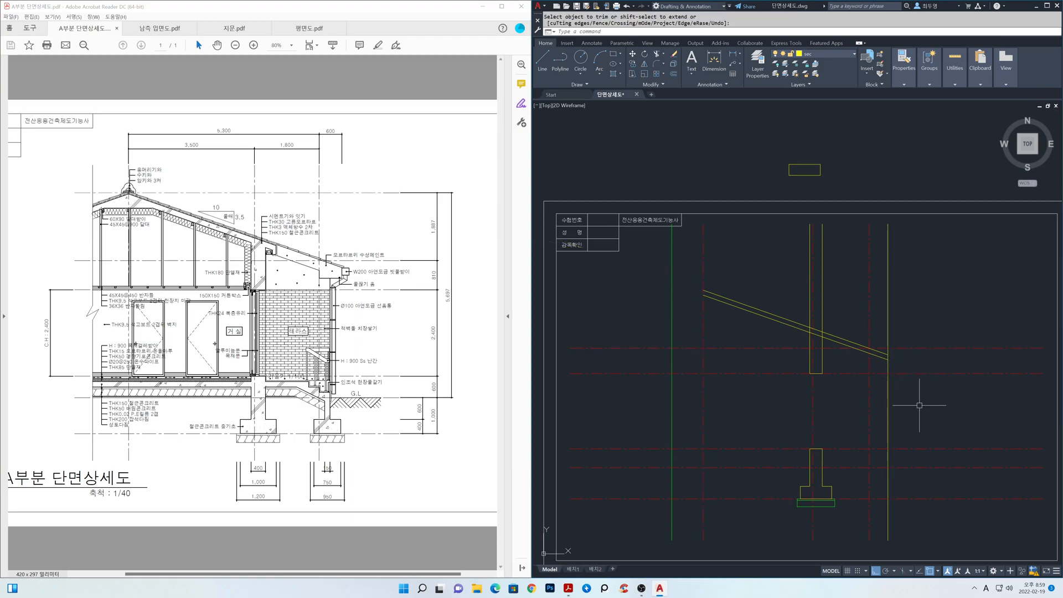
Erase the vertical line marking the eaves end.
type("e")
key("Return")
left_click(888, 403)
key("Return")
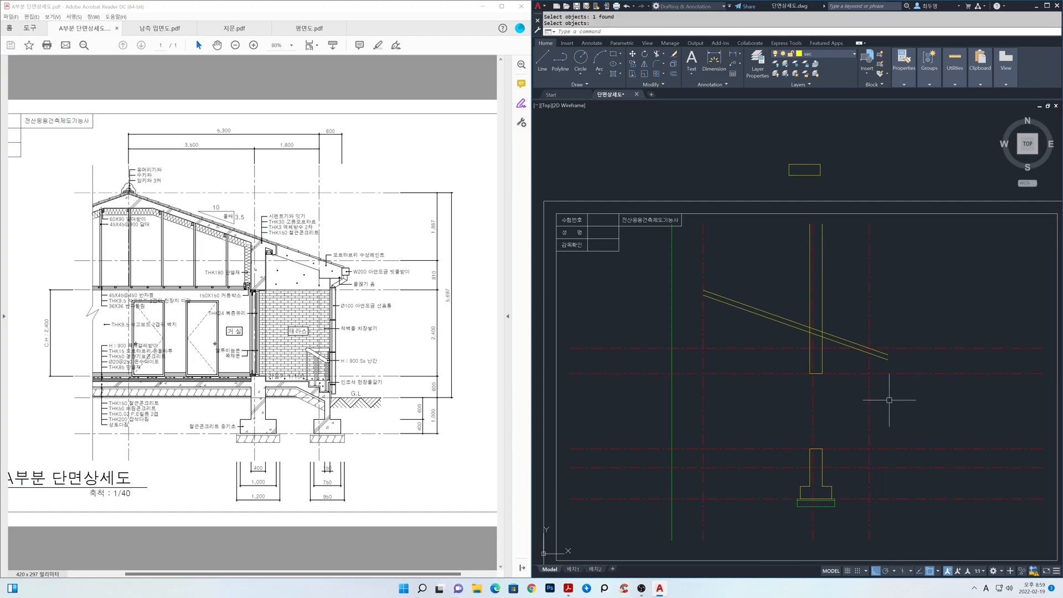
Freeze the cen layer.
mouse_move(841, 360)
middle_mouse_down()
mouse_move(849, 388)
mouse_move(865, 339)
middle_mouse_up()
scroll(852, 385, "up", 4)
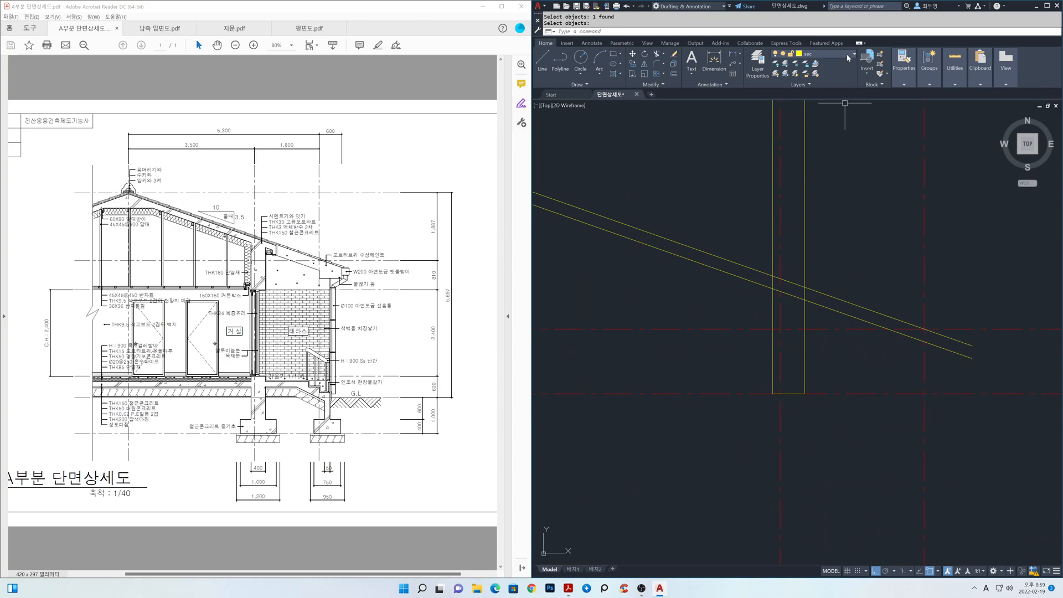
left_click(846, 55)
left_click(785, 75)
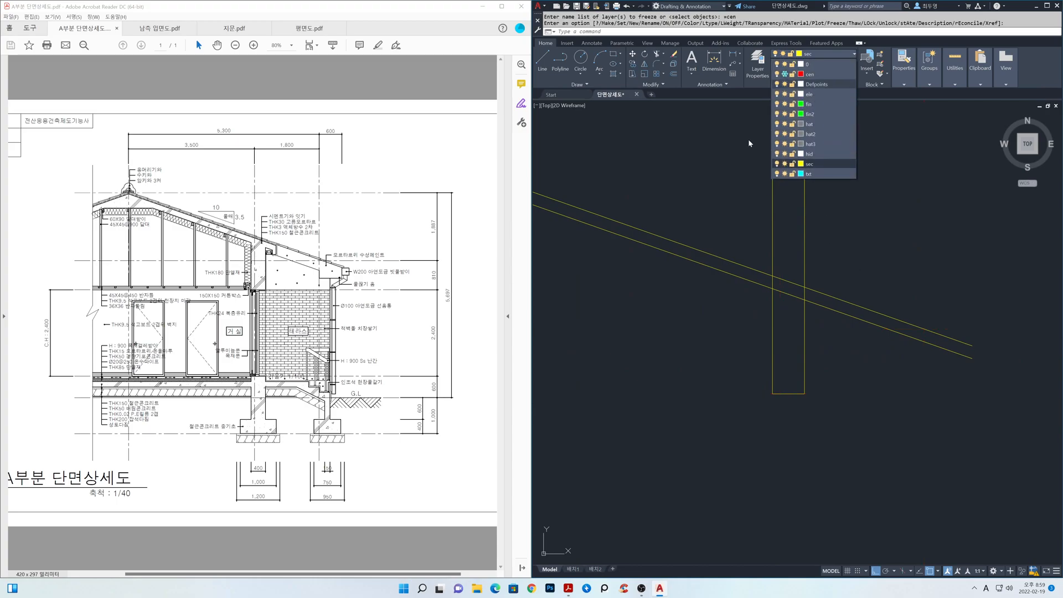
Trim the upper wall lines above the roof slab and the lower sloped line between the two wall lines.
type("tr")
key("Return")
left_click(820, 348)
left_click(761, 304)
key("Return")
left_click(773, 279)
left_click(783, 293)
left_click(803, 294)
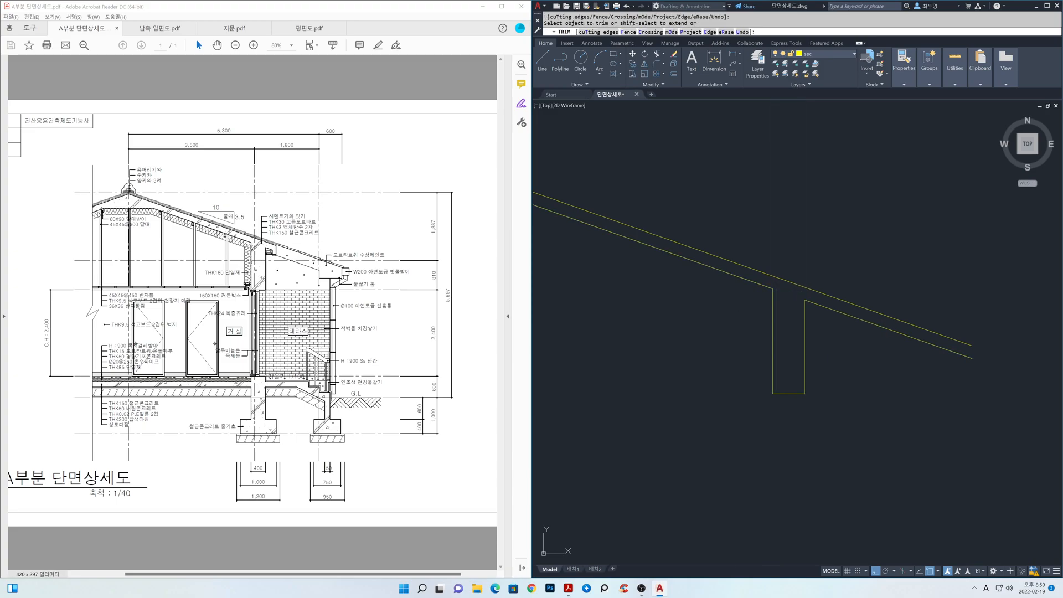
key("Return")
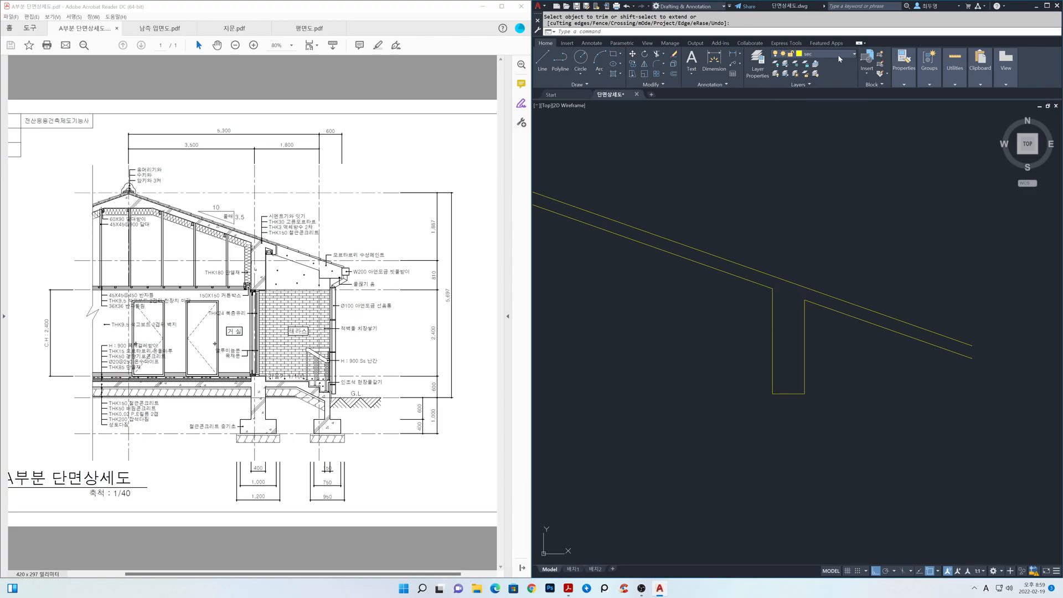
Thaw the cen layer.
left_click(838, 55)
left_click(785, 75)
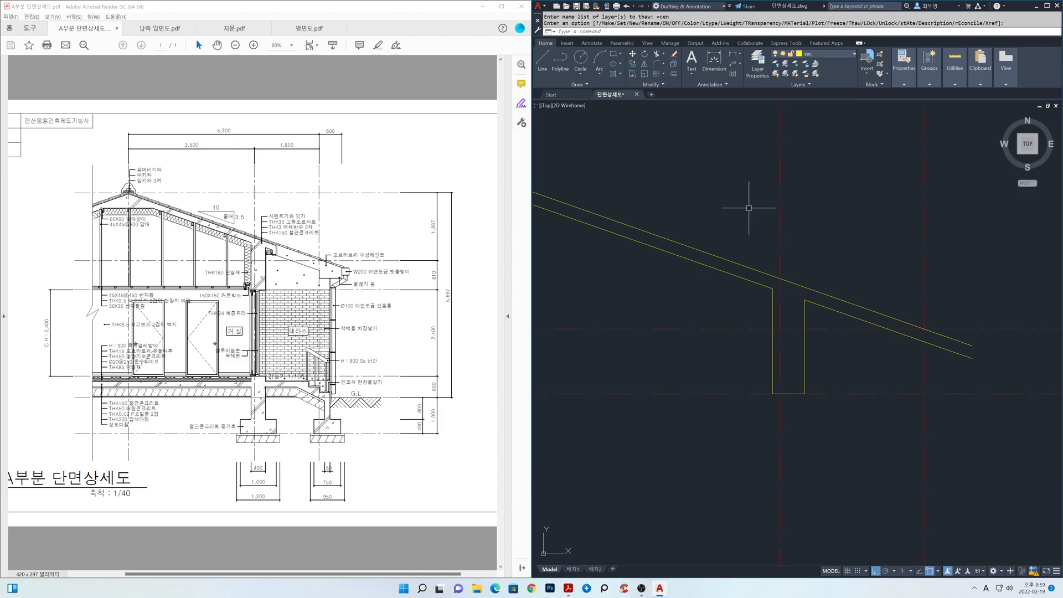
scroll(760, 237, "down", 1)
scroll(759, 236, "down", 2)
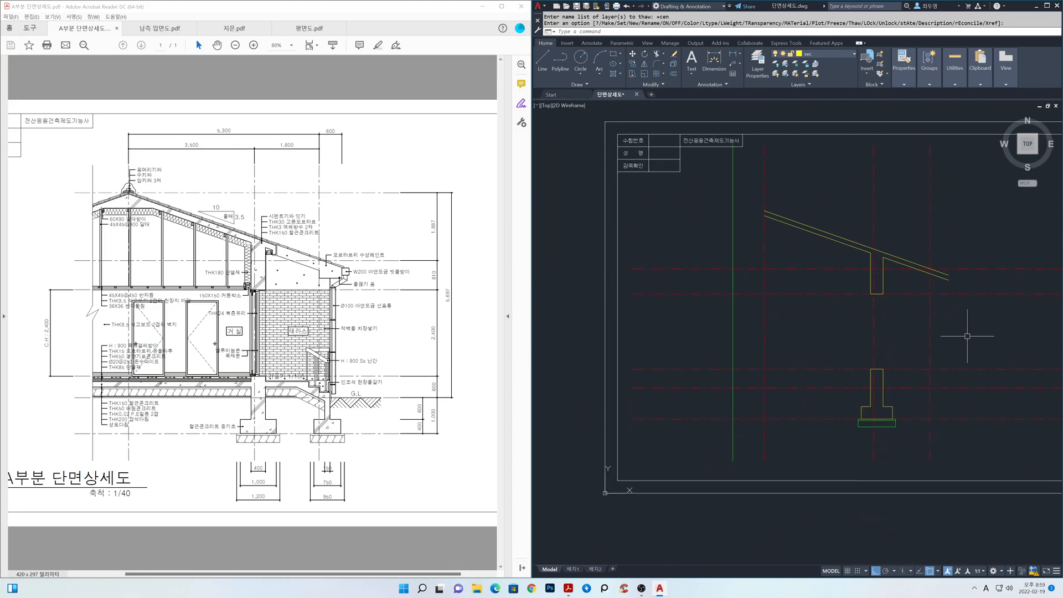
Offset the vertical centreline running through the upper wall 600 toward the eaves side.
key("Return")
type("600")
key("Return")
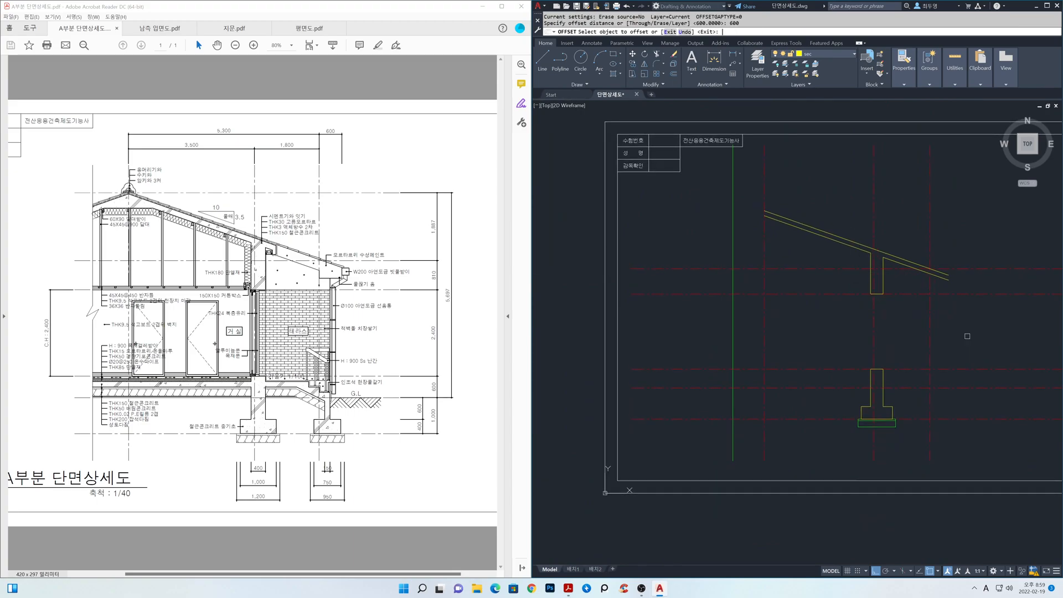
left_click(872, 225)
left_click(905, 230)
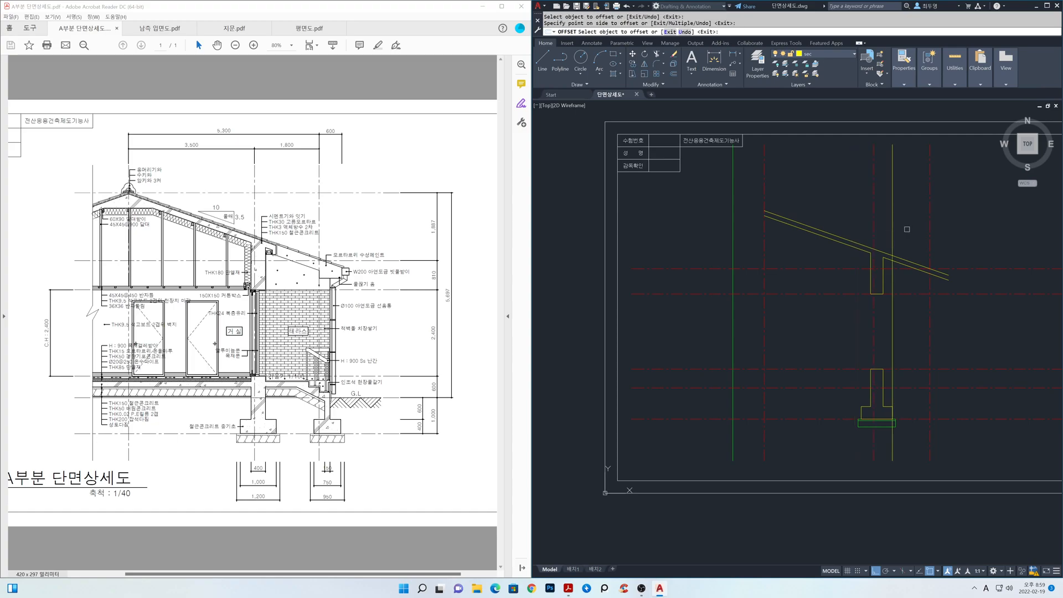
Trim the lower sloped roof line on the eaves side of the new vertical offset line.
scroll(864, 243, "up", 4)
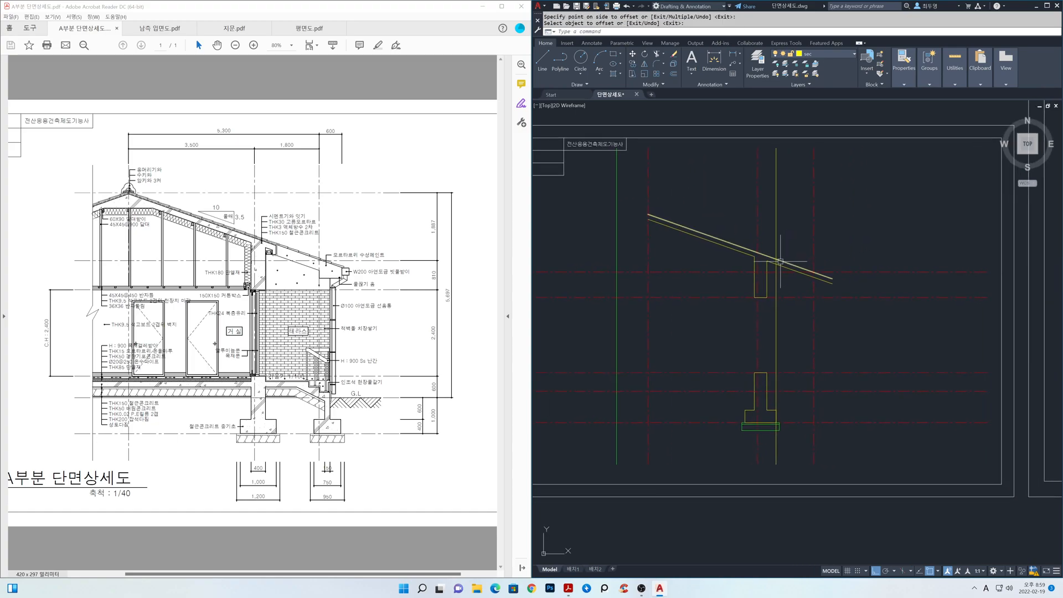
middle_click_drag(803, 306, 788, 312)
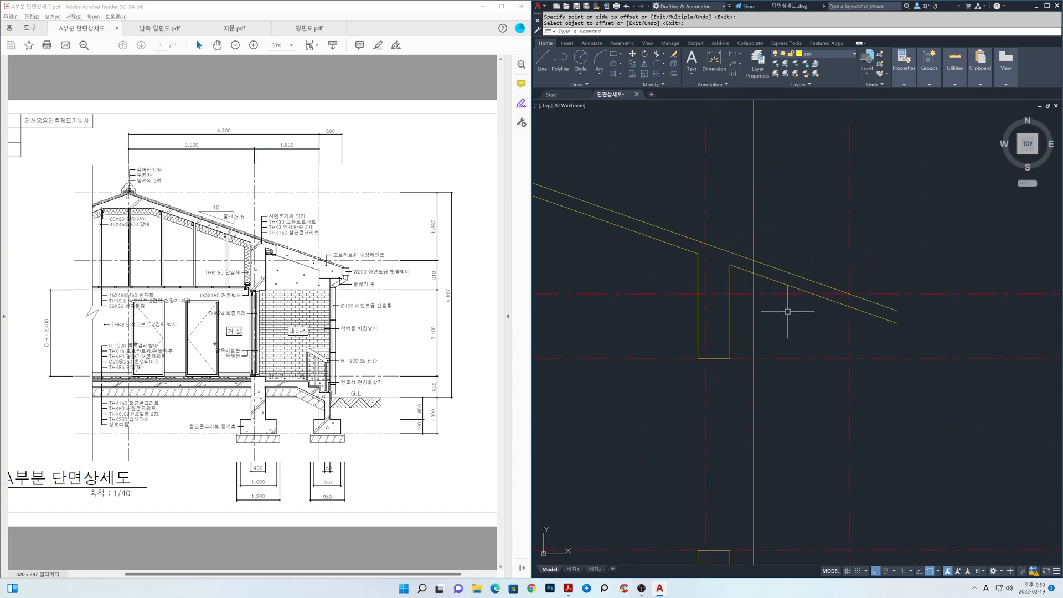
type("tr")
key("space")
left_click(755, 306)
key("space")
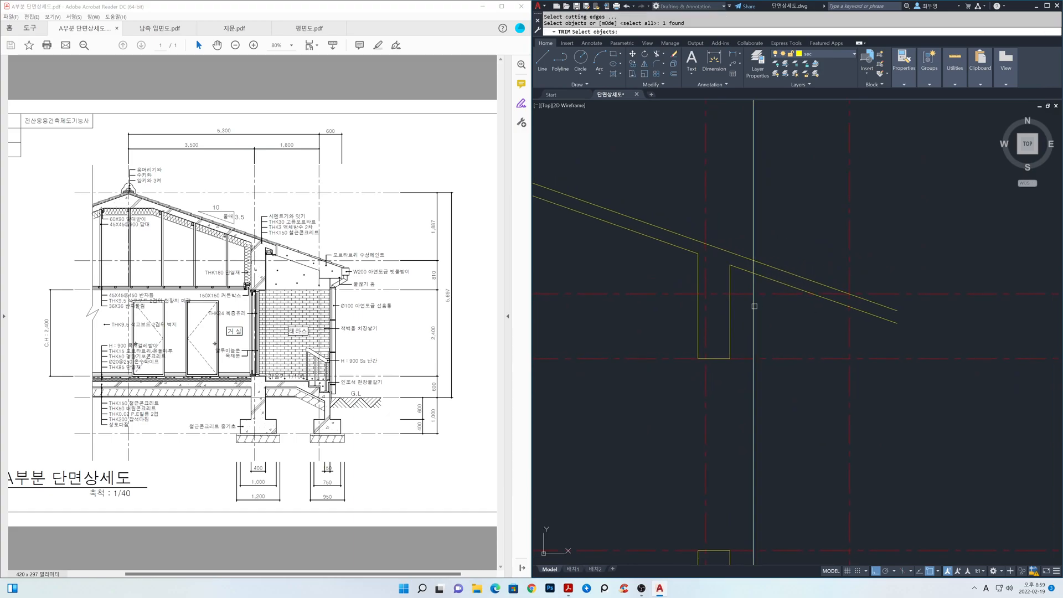
left_click(824, 301)
key("space")
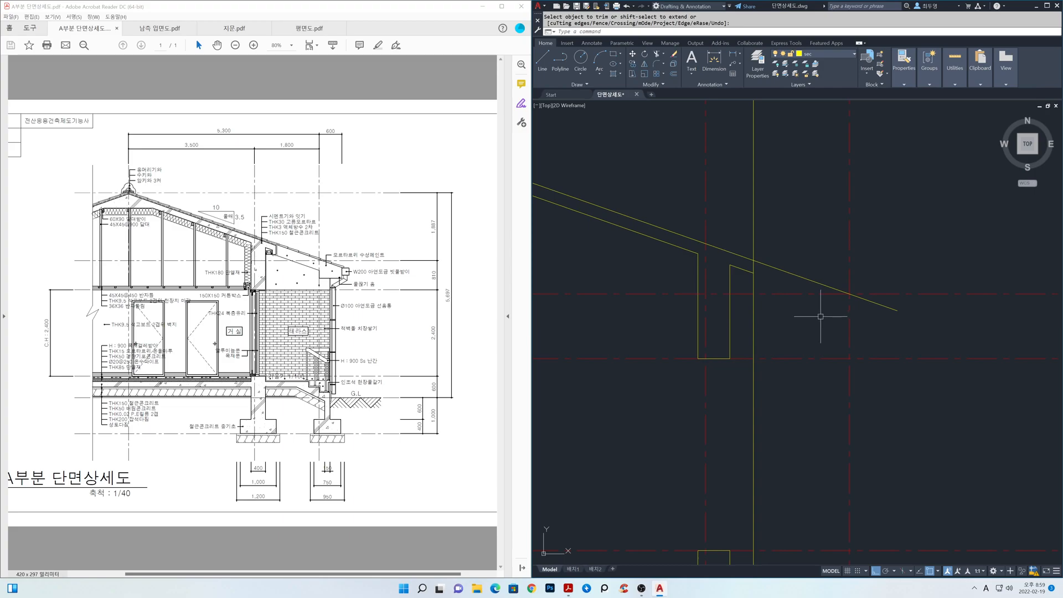
type("bt")
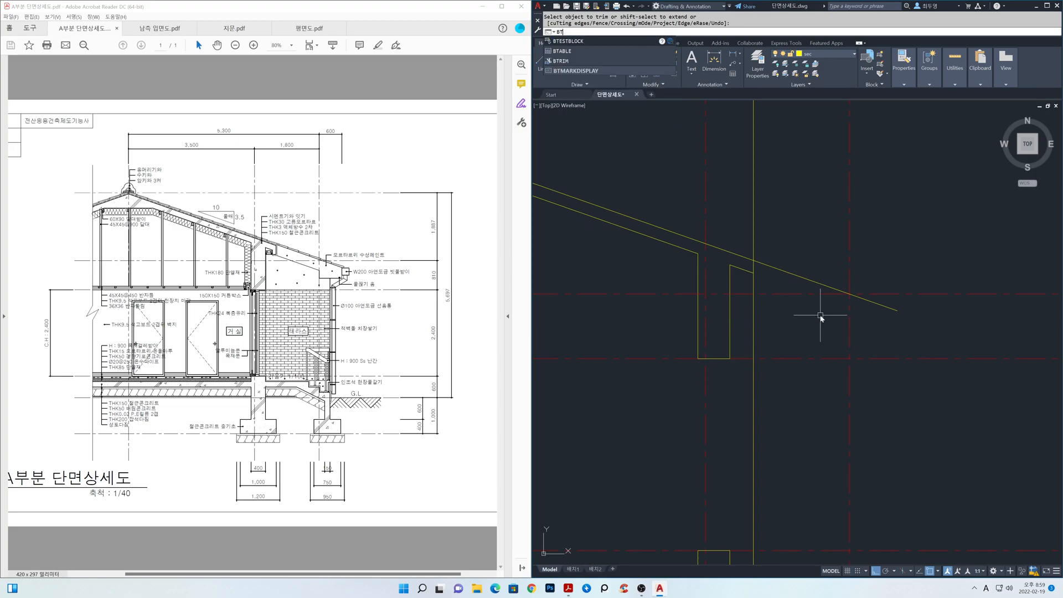
type("rim")
key("space")
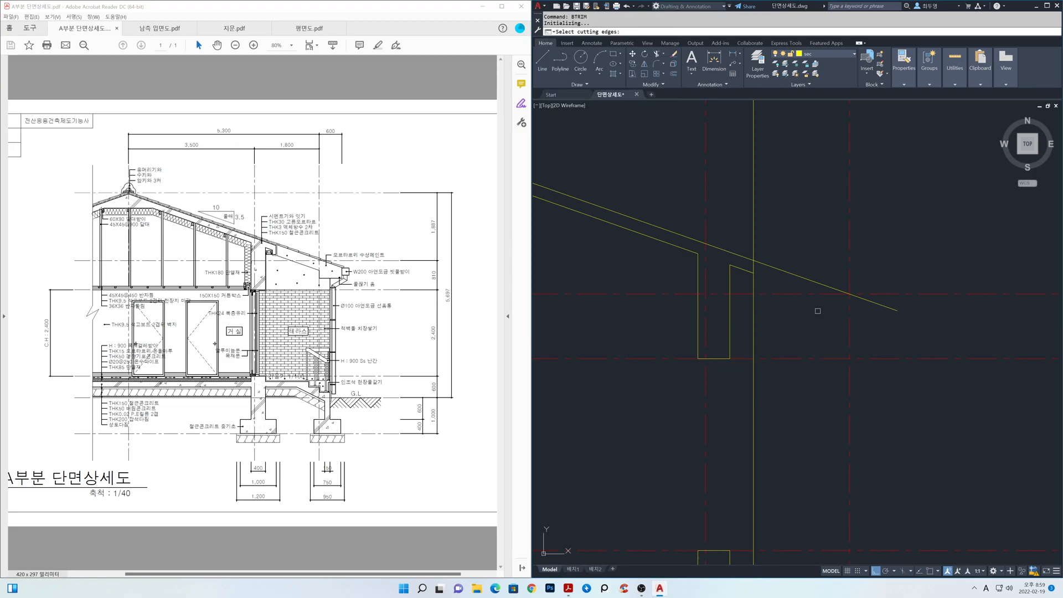
left_click(781, 270)
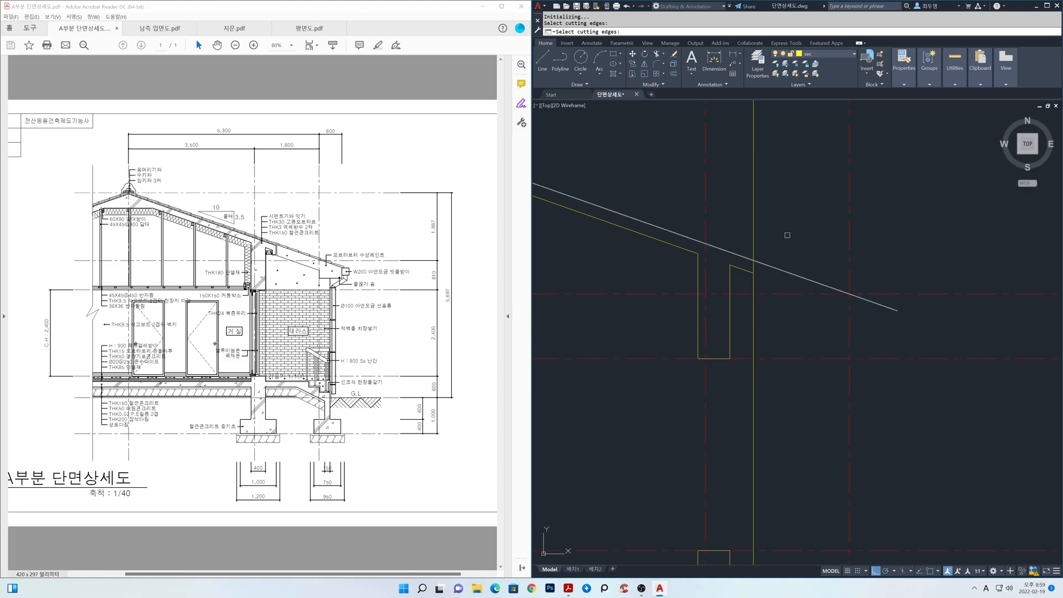
key("Escape")
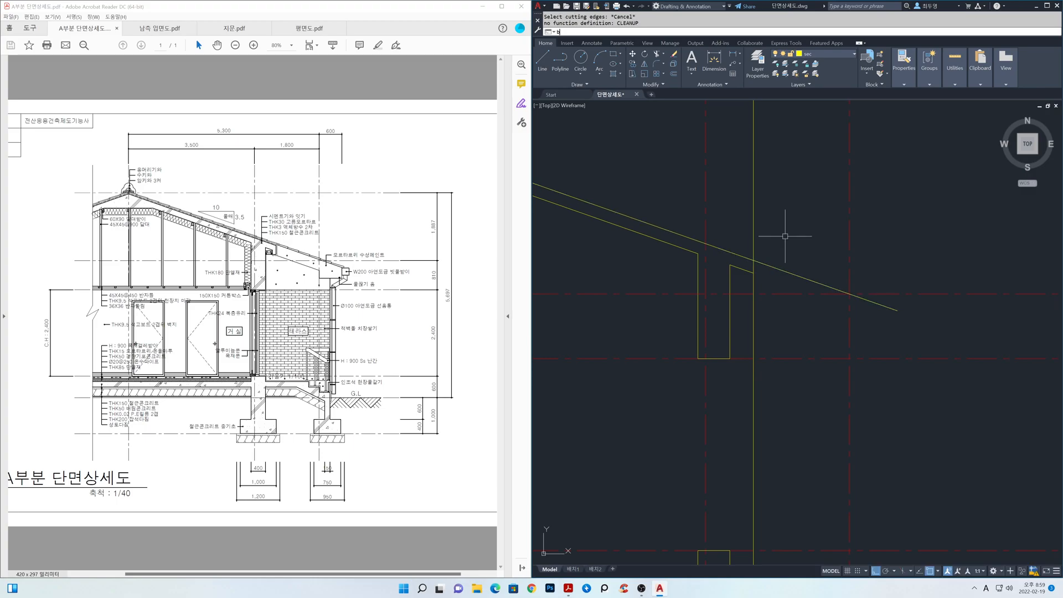
Break the upper sloped roof line where it crosses the vertical offset line on the eaves side.
key("space")
left_click(764, 257)
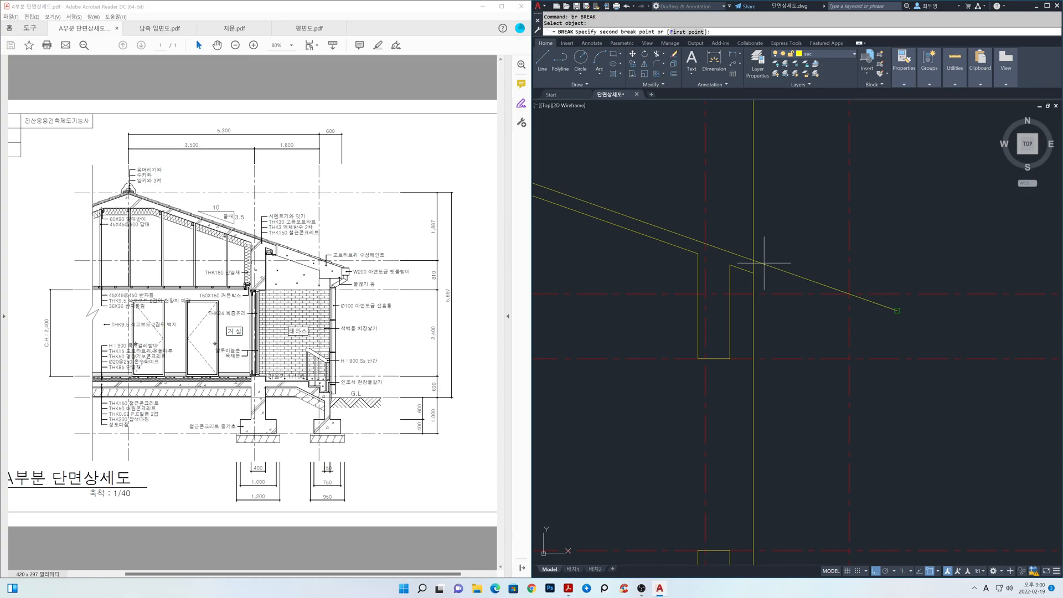
type("f")
key("space")
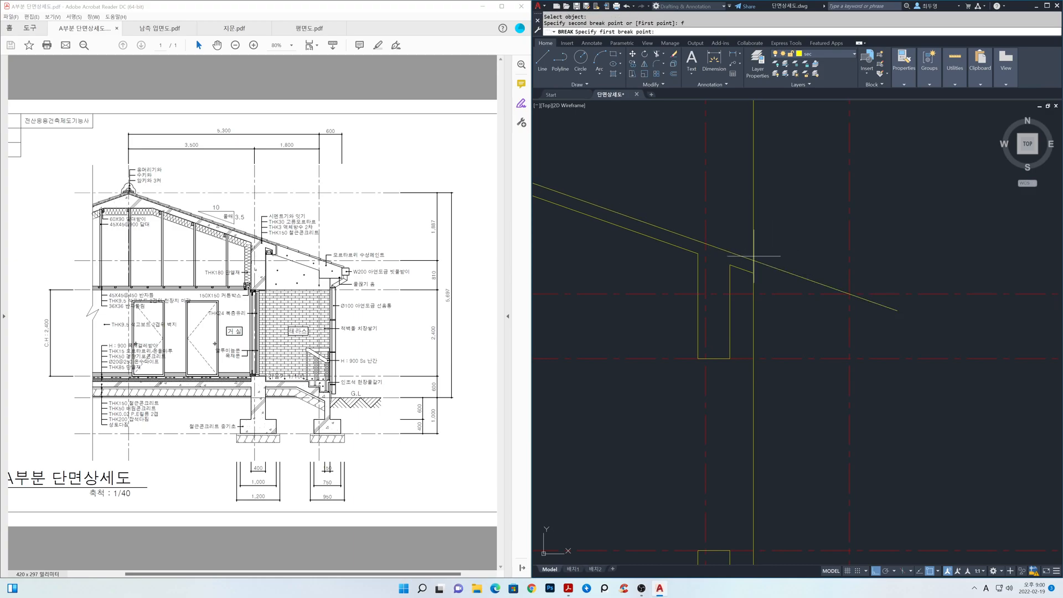
left_click(753, 260)
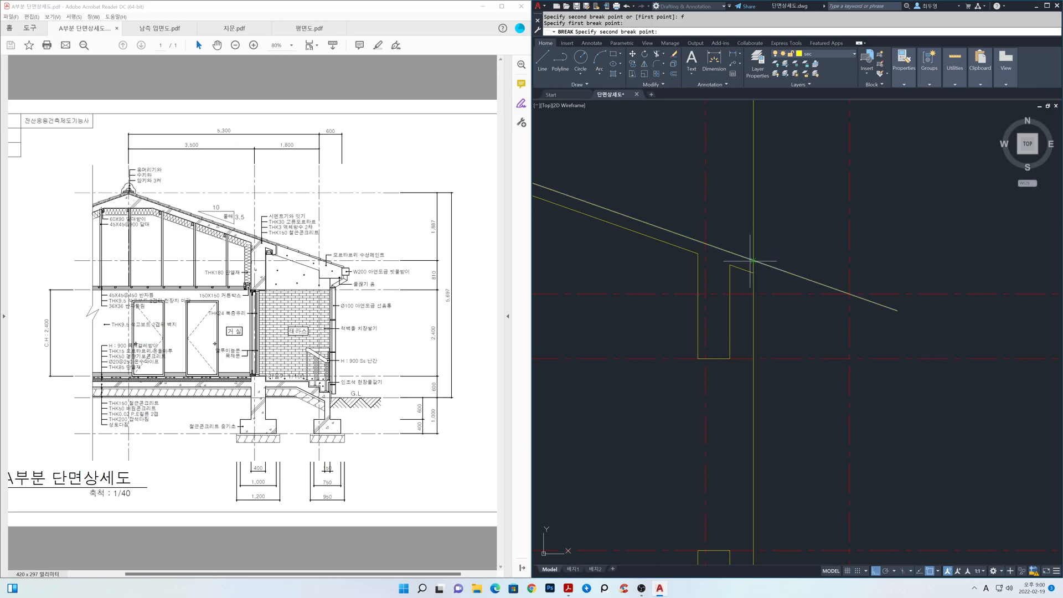
left_click(753, 260)
Move the eaves-side segment of the broken roof line to the ele layer.
left_click(770, 266)
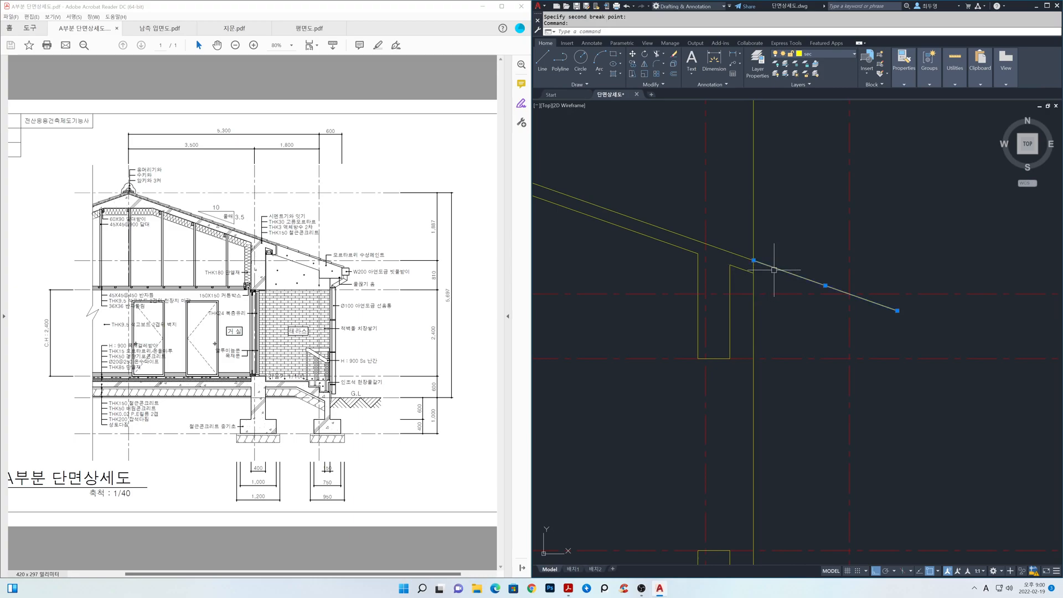
left_click(832, 53)
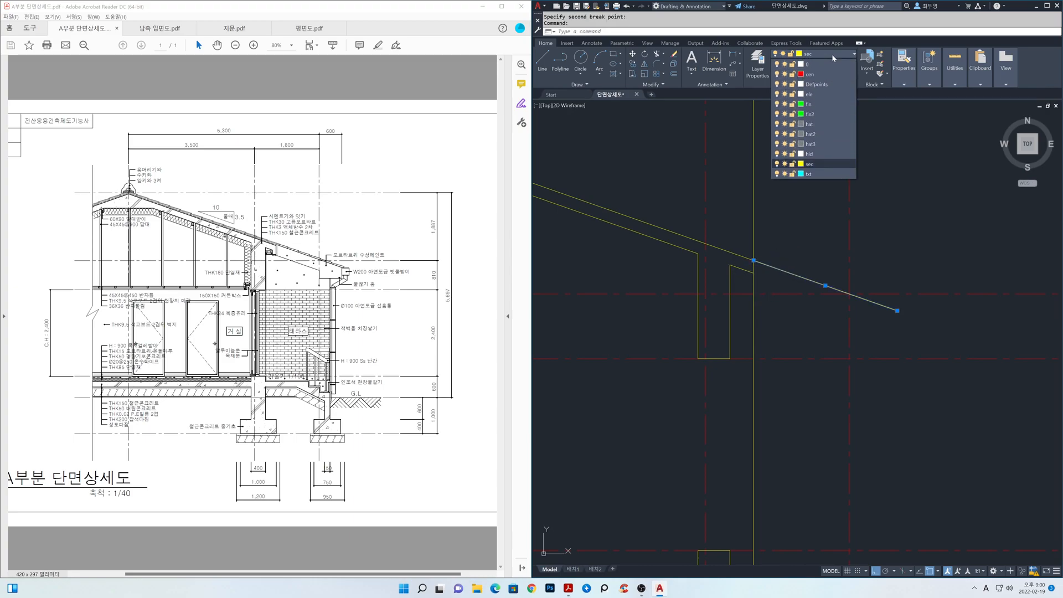
left_click(825, 92)
left_click(826, 285)
key("Escape")
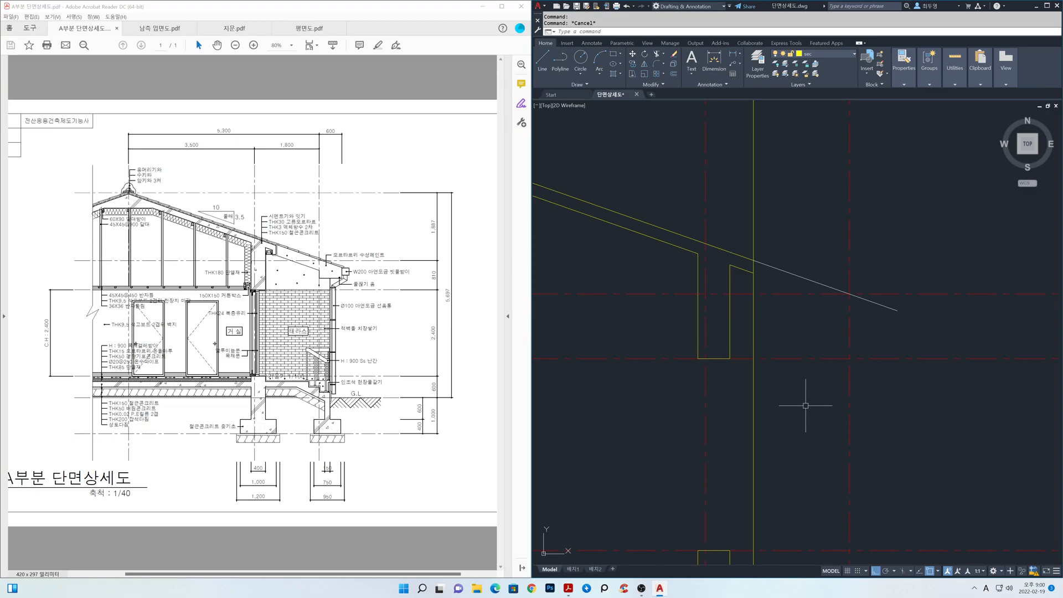
Erase the vertical offset line on the eaves side of the upper wall.
type("e")
key("space")
left_click(775, 405)
left_click(741, 391)
key("space")
Draw the slab's end drip from the roof line's break point: 250 down, 100 back toward the wall, and up past the lower sloped line.
middle_click_drag(744, 317, 808, 370)
scroll(805, 360, "up", 2)
type("l")
key("space")
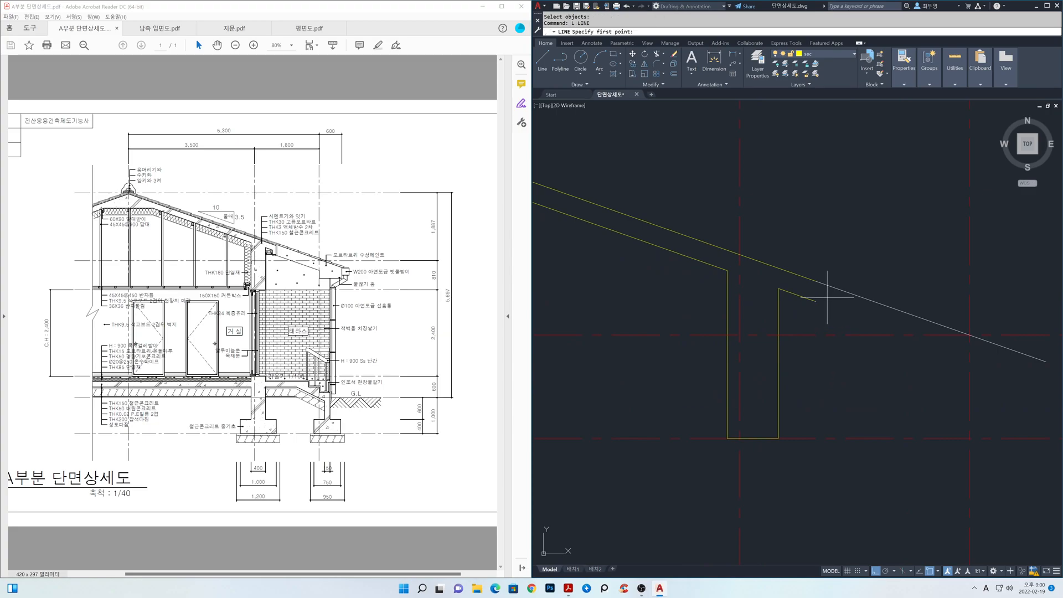
left_click(817, 282)
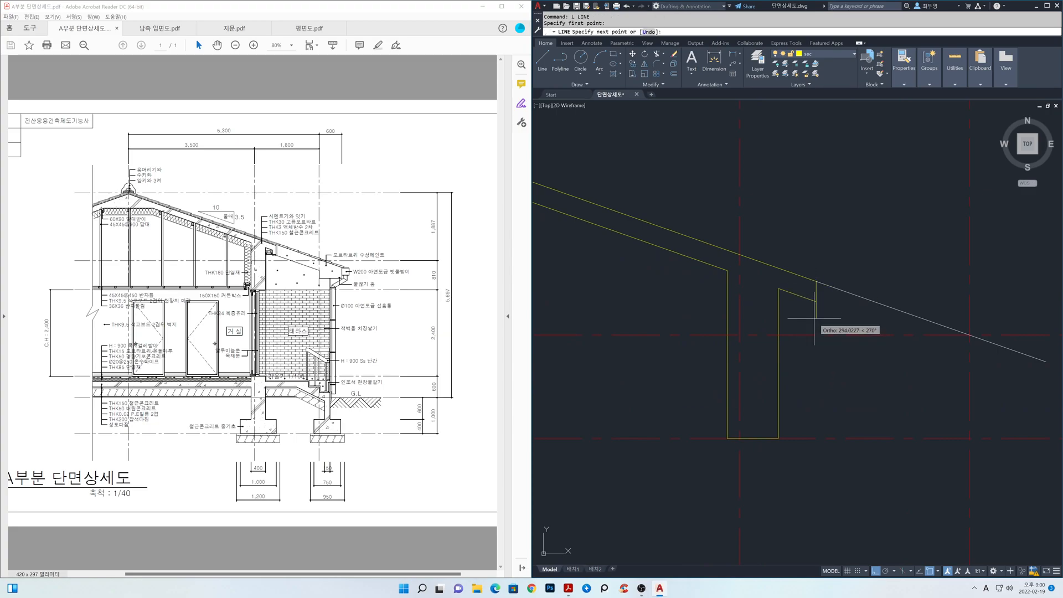
type("250")
key("Return")
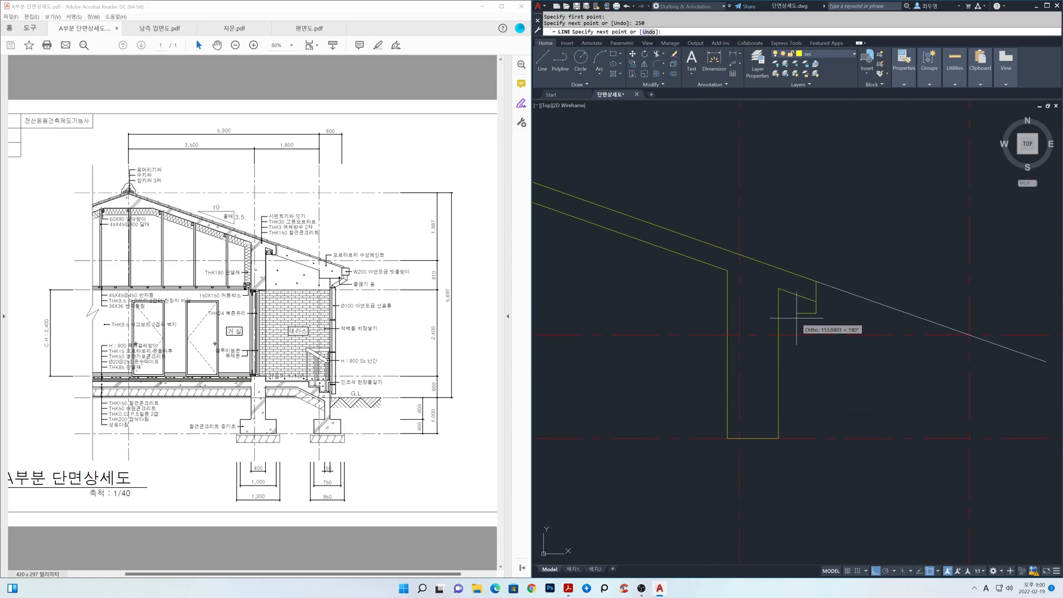
type("100")
key("Return")
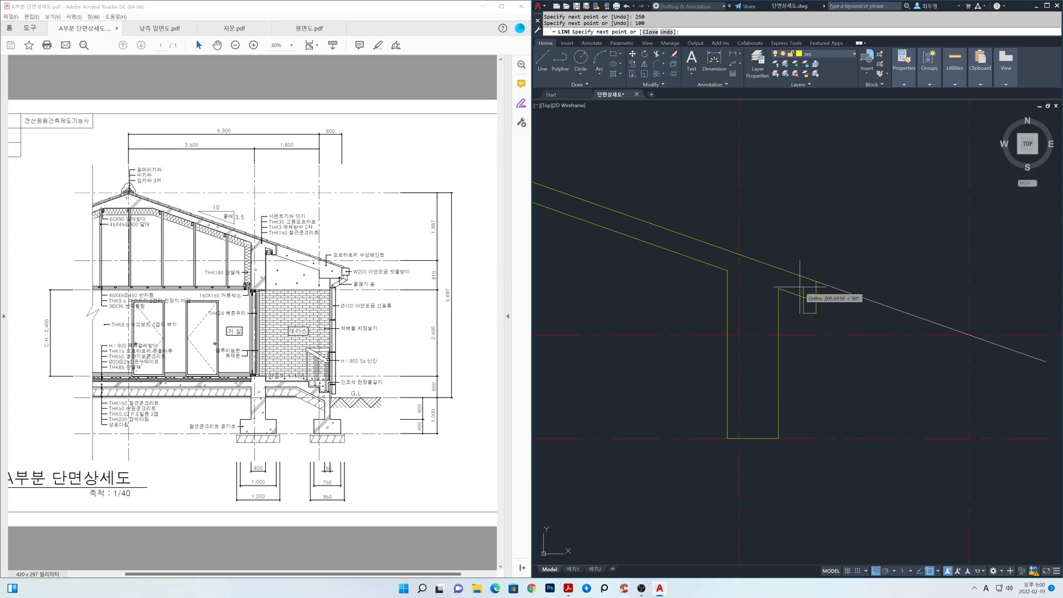
left_click(800, 286)
key("Return")
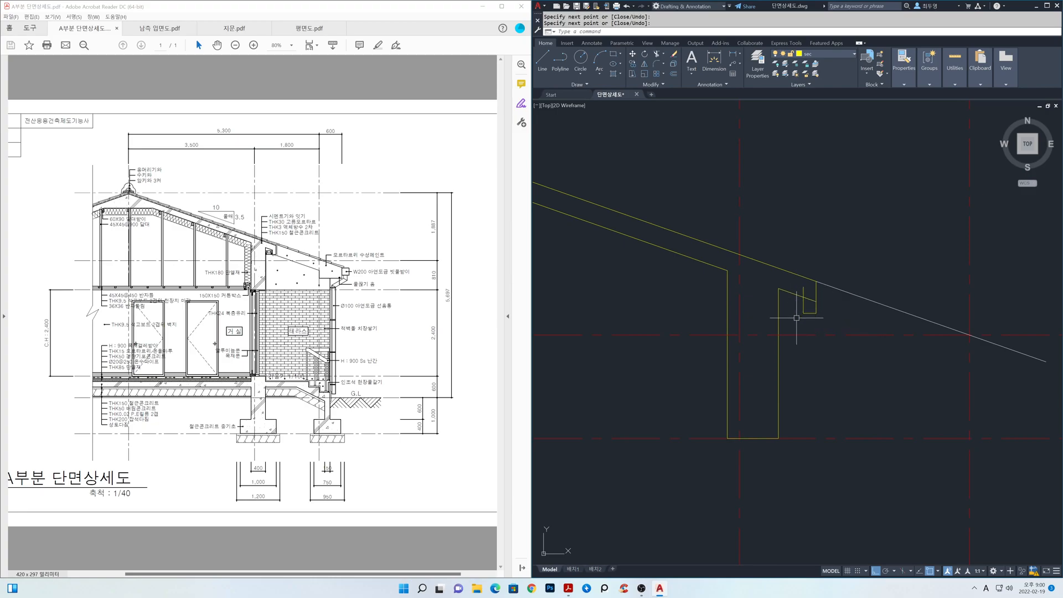
Fillet the short lower sloped line with the inner vertical line of the drip into a sharp corner.
type("f")
key("Return")
type("m")
key("Return")
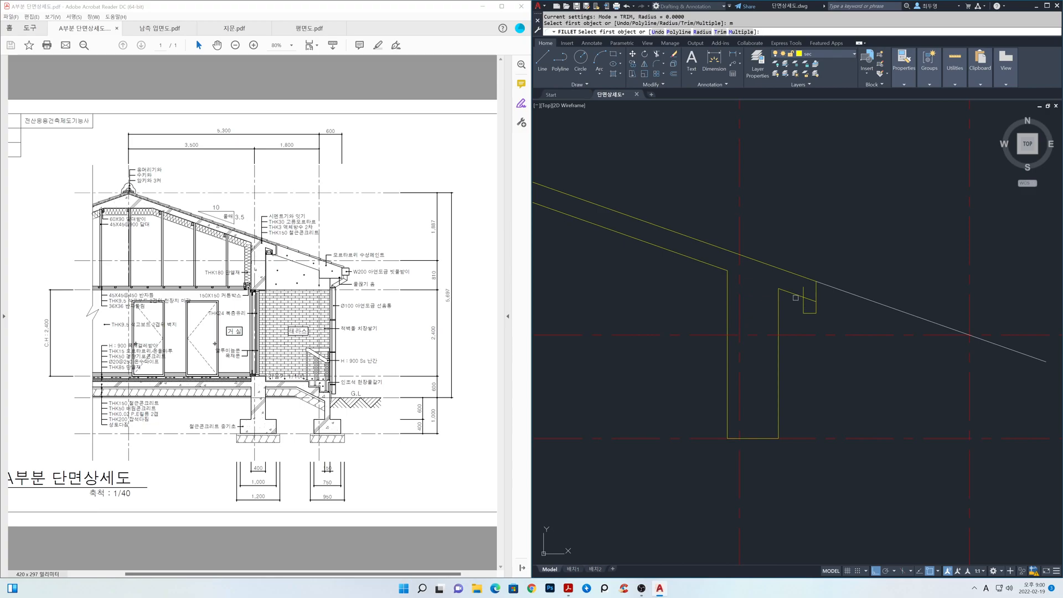
left_click(796, 295)
left_click(801, 303)
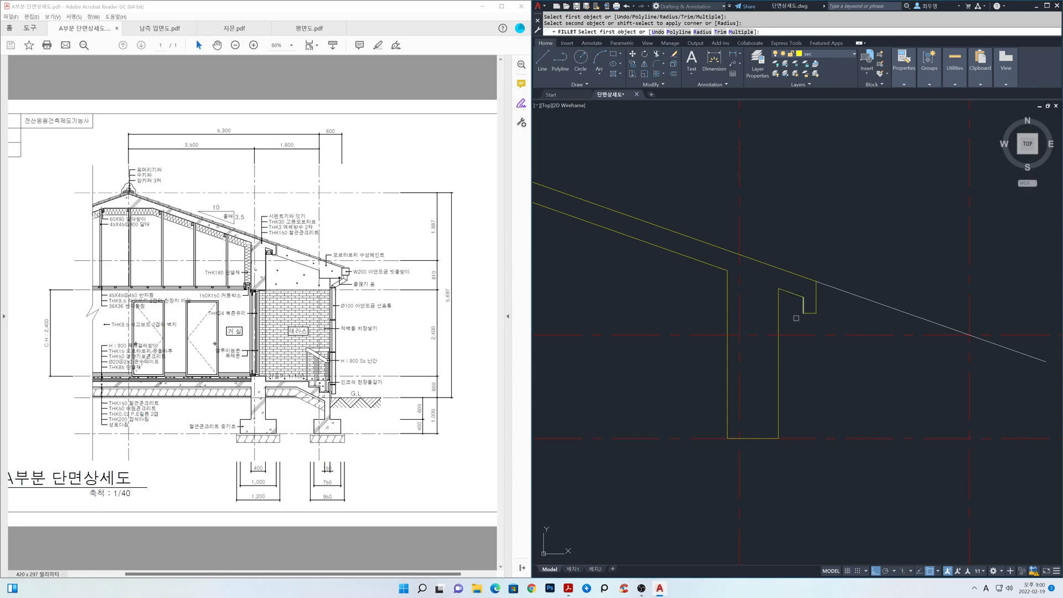
key("Return")
Copy the eaves roof line from the slab's upper end corner down to the drip's lower outer corner.
scroll(807, 340, "down", 2)
middle_click_drag(807, 339, 755, 304)
type("c")
key("Return")
left_click(781, 275)
key("Return")
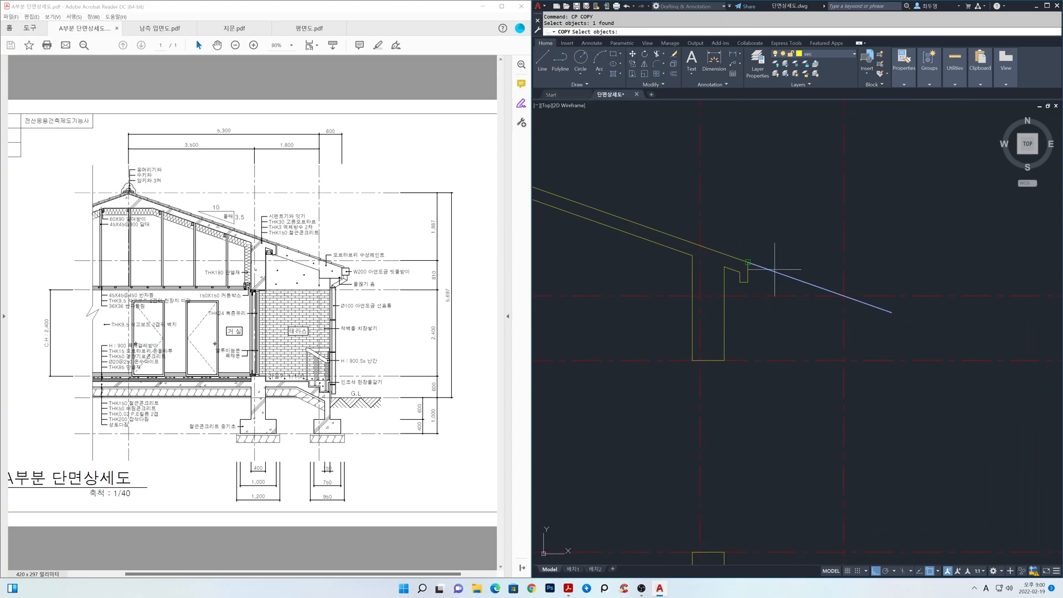
left_click(748, 263)
left_click(749, 283)
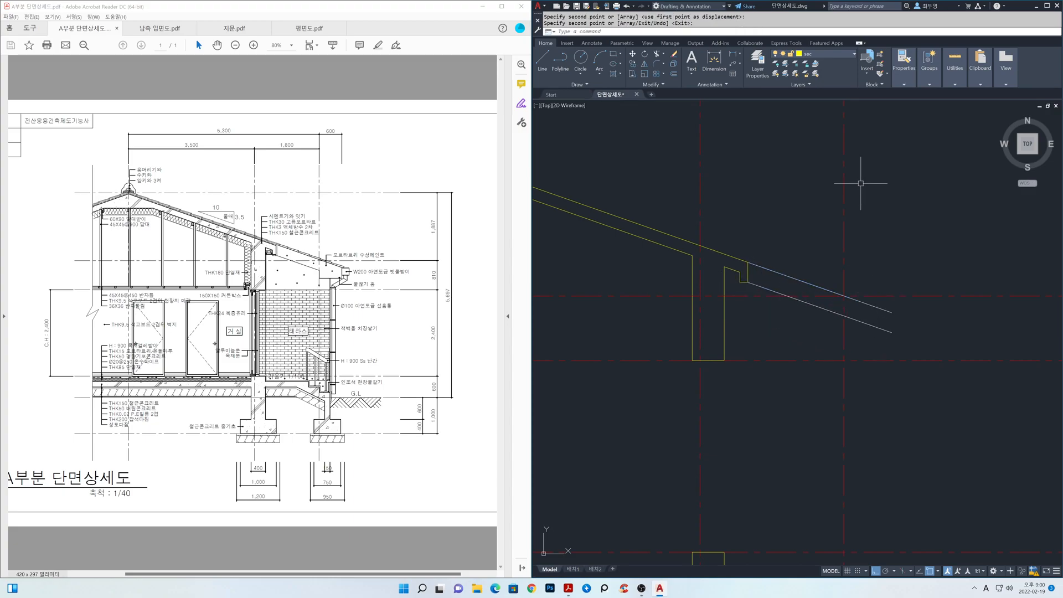
On the ele layer, draw the vertical eaves end, a horizontal line back from its foot, and a short vertical on the outer centreline.
left_click(849, 53)
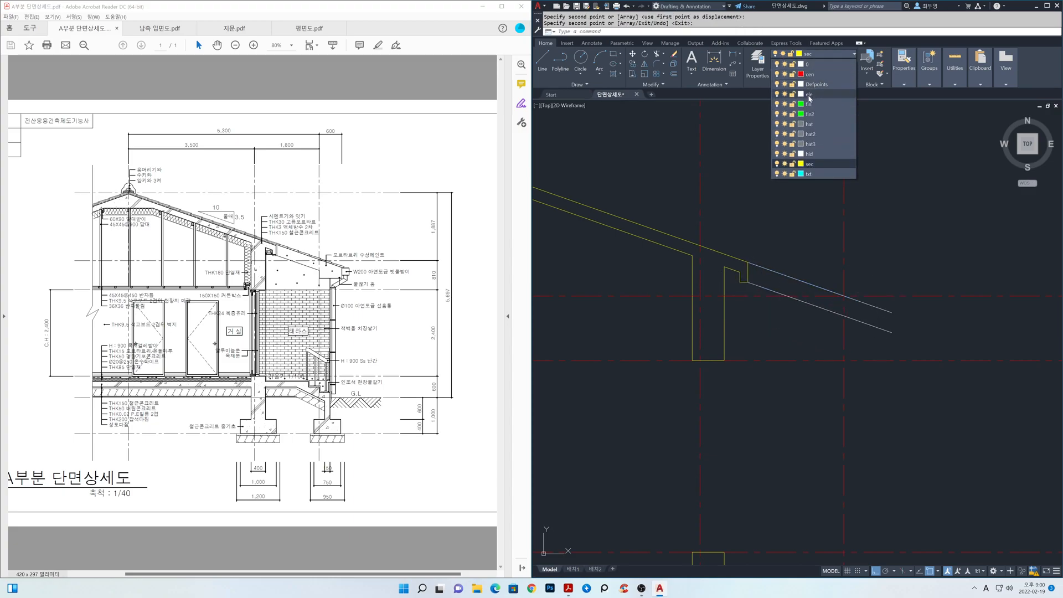
type("l")
key("Return")
left_click(890, 313)
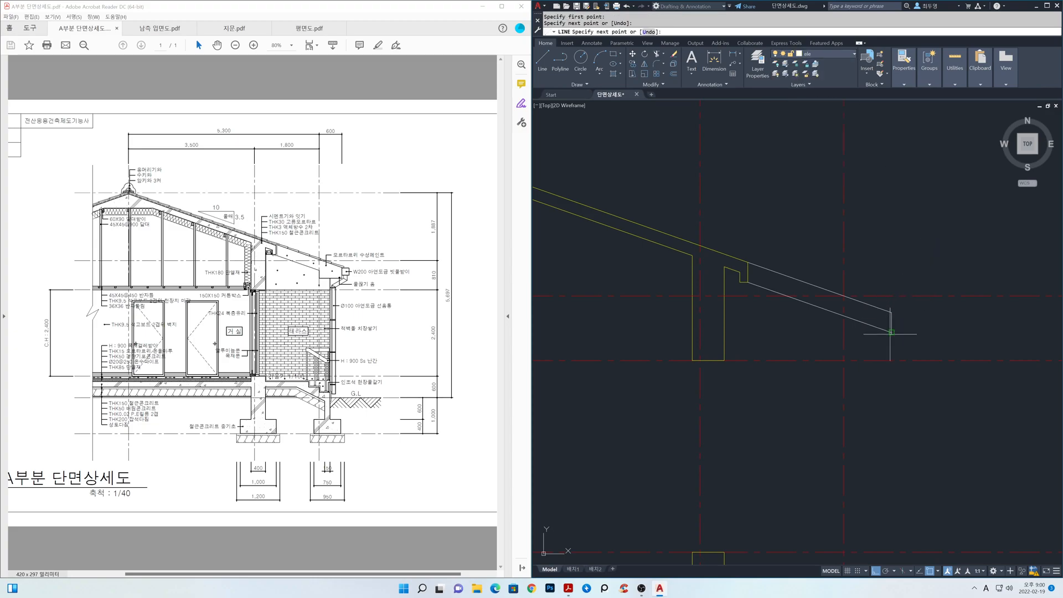
left_click(814, 334)
key("space")
key("space")
left_click(844, 332)
left_click(844, 316)
key("space")
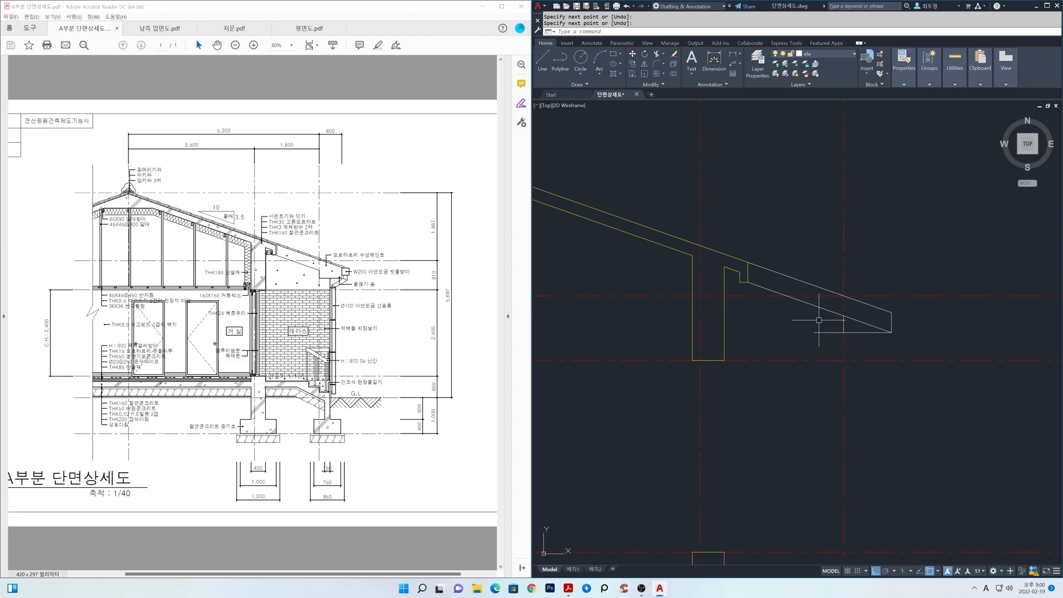
Fillet the lower eaves line with the short vertical on the outer centreline to form the stepped eaves end.
type("f")
key("Return")
type("m")
key("Return")
left_click(829, 311)
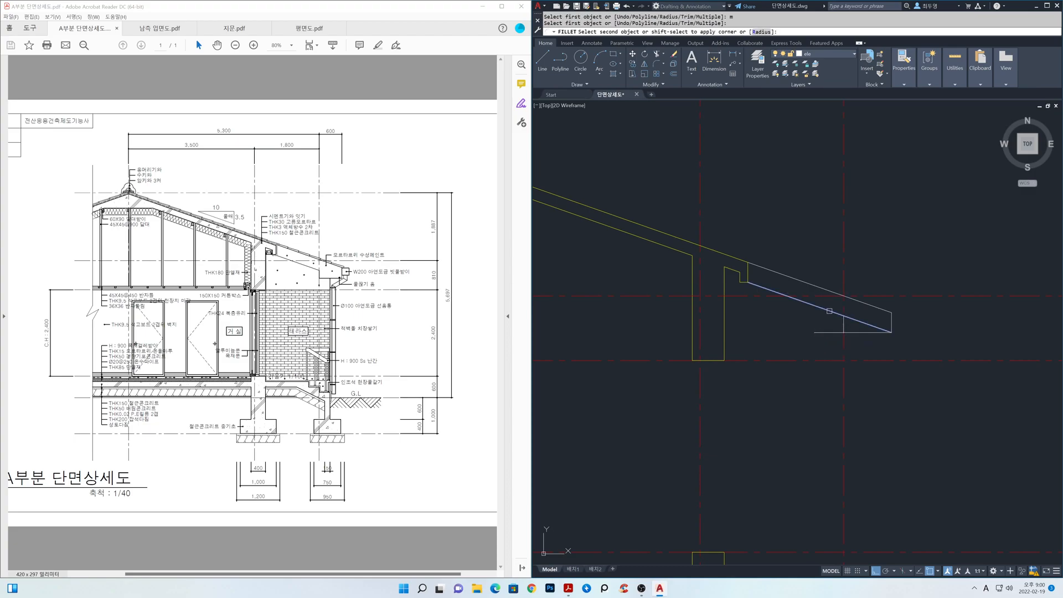
left_click(843, 323)
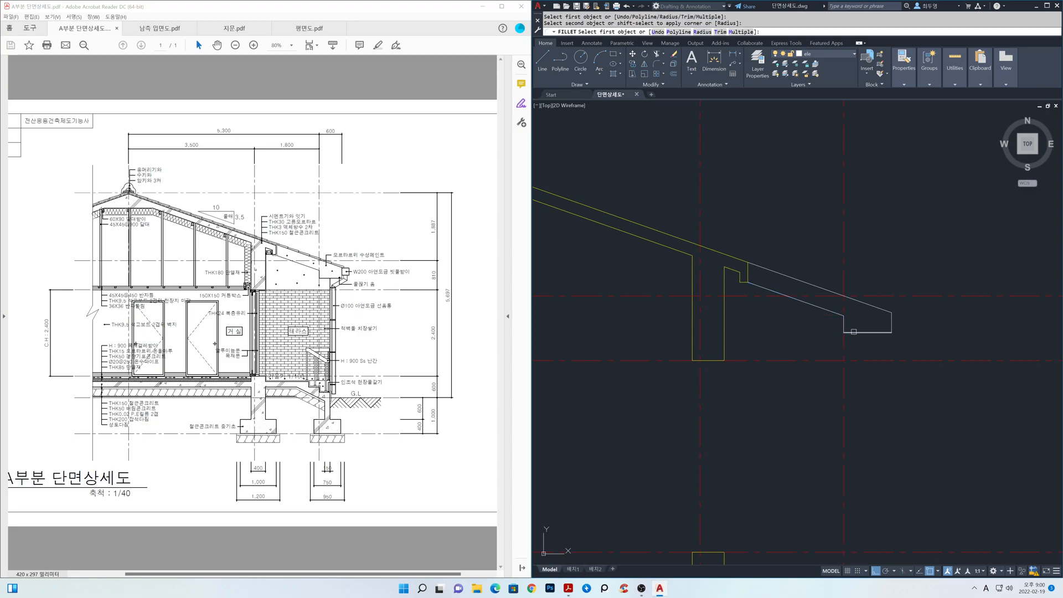
Mirror the two sloped roof lines about the vertical ridge centreline, keeping the originals.
scroll(869, 342, "down", 2)
scroll(864, 330, "down", 2)
middle_click_drag(912, 306, 922, 306)
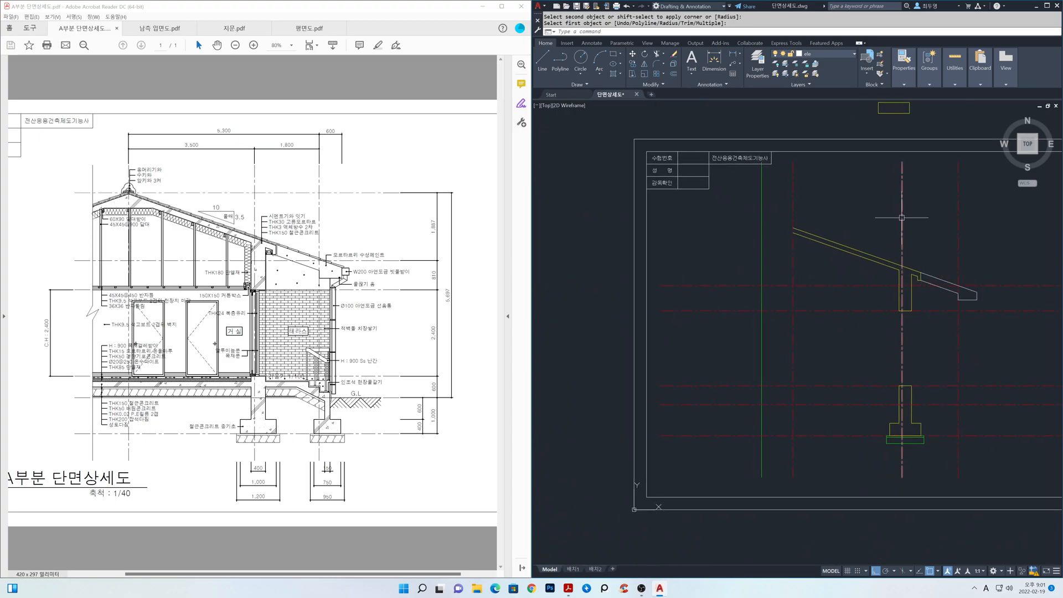
type("mi")
key("Return")
left_click(827, 257)
left_click(803, 233)
key("Return")
left_click(793, 227)
left_click(814, 321)
key("Return")
Trim the mirrored roof lines beyond the green vertical section boundary line.
type("t")
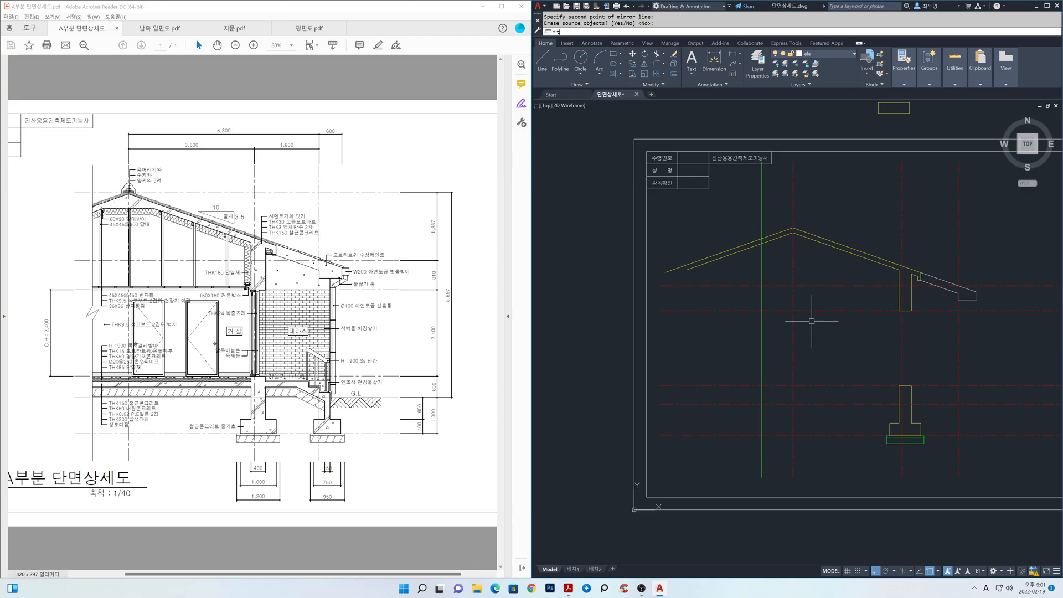
type("r")
key("Return")
left_click(762, 338)
key("Return")
left_click(734, 224)
left_click(702, 456)
key("Return")
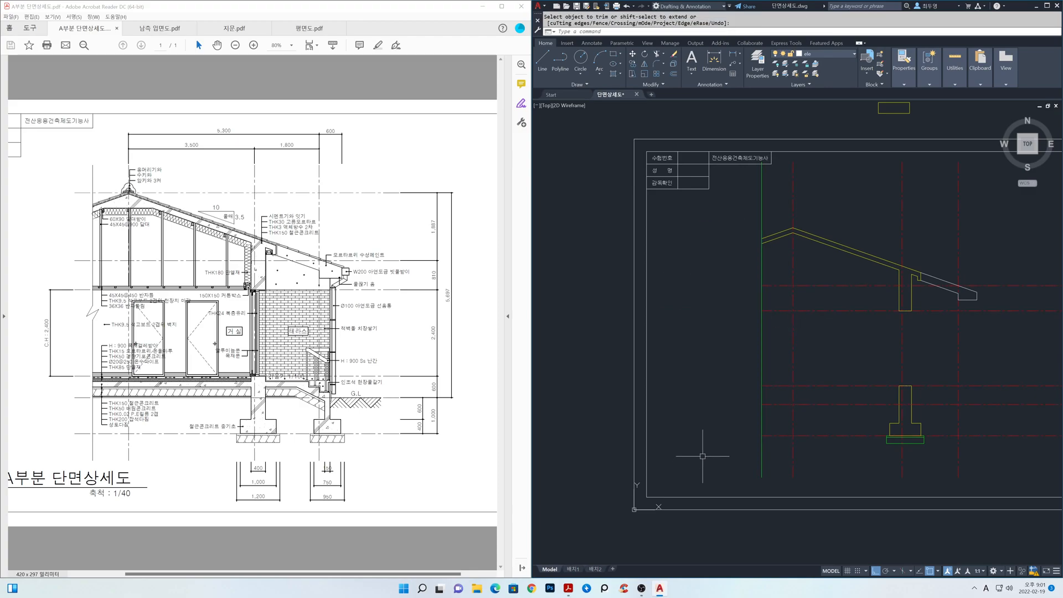
Make sec the current layer and draw a horizontal line from the roof ridge toward the eaves.
left_click(845, 53)
left_click(830, 164)
middle_click_drag(795, 245, 804, 307)
scroll(804, 306, "up", 2)
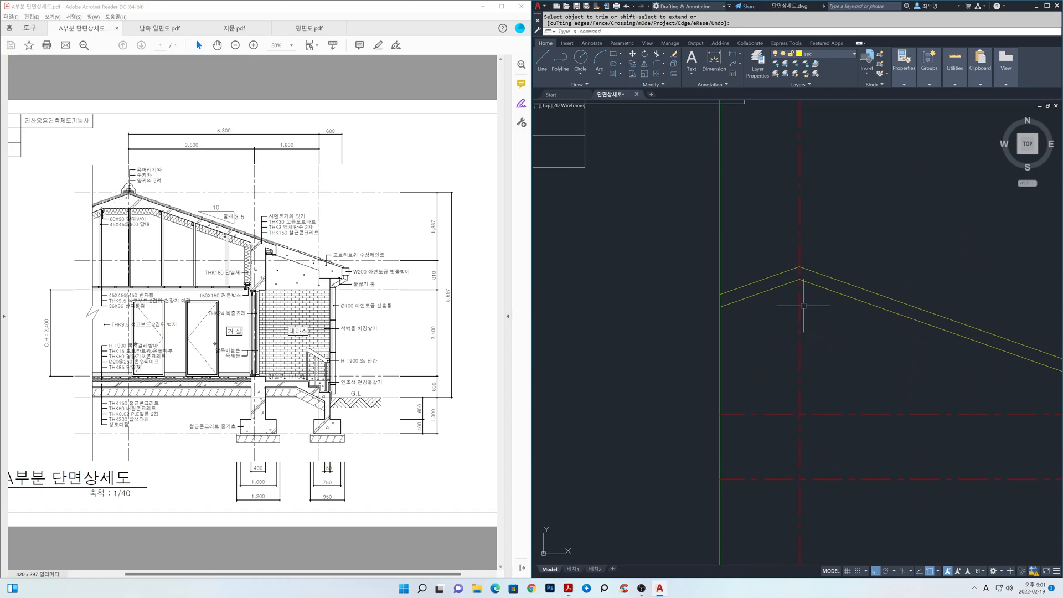
key("Escape")
type("l")
key("Return")
left_click(800, 268)
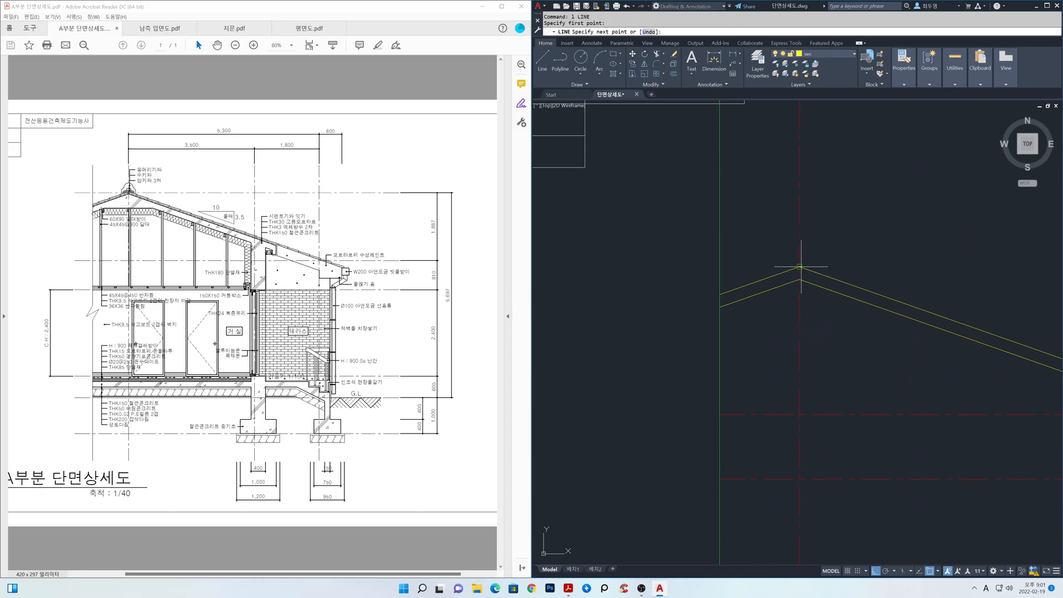
left_click(947, 267)
key("Return")
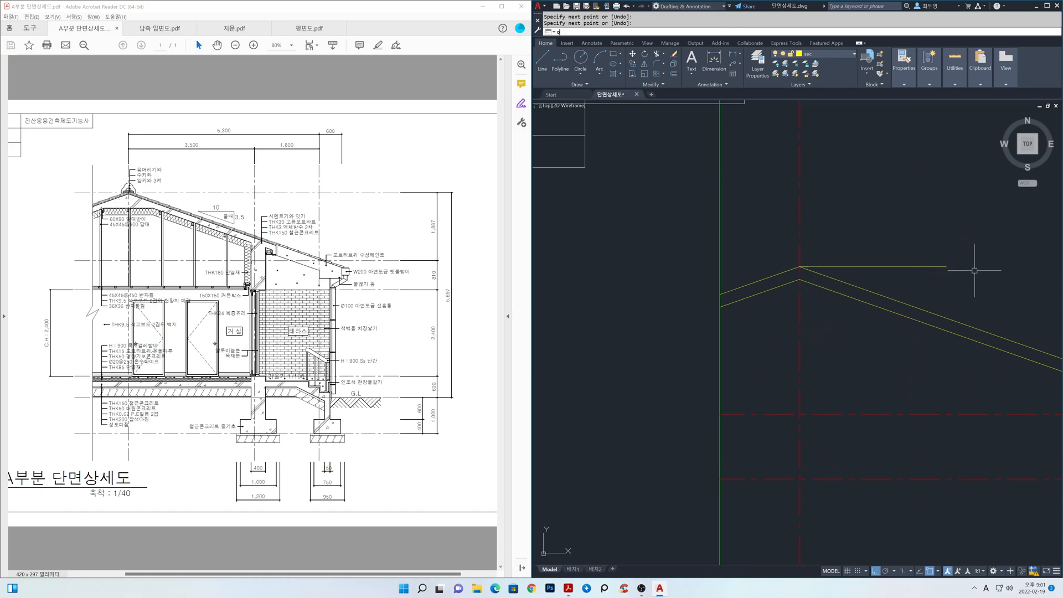
Offset the horizontal ridge line 400 downward.
key("Return")
type("400")
key("Return")
left_click(907, 266)
left_click(898, 345)
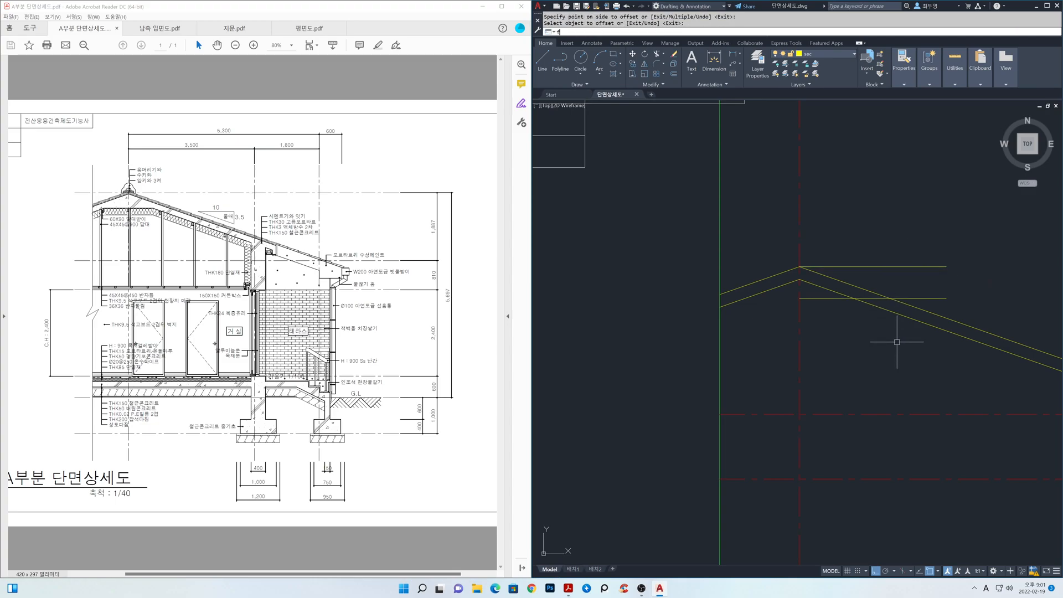
key("Escape")
Fillet both lower roof slopes with the lower horizontal line to form a flat underside beneath the ridge.
type("f")
key("Return")
type("m")
key("Return")
left_click(887, 310)
left_click(832, 299)
left_click(812, 299)
left_click(730, 304)
key("Return")
Erase the horizontal construction line at the roof ridge.
type("e")
key("Return")
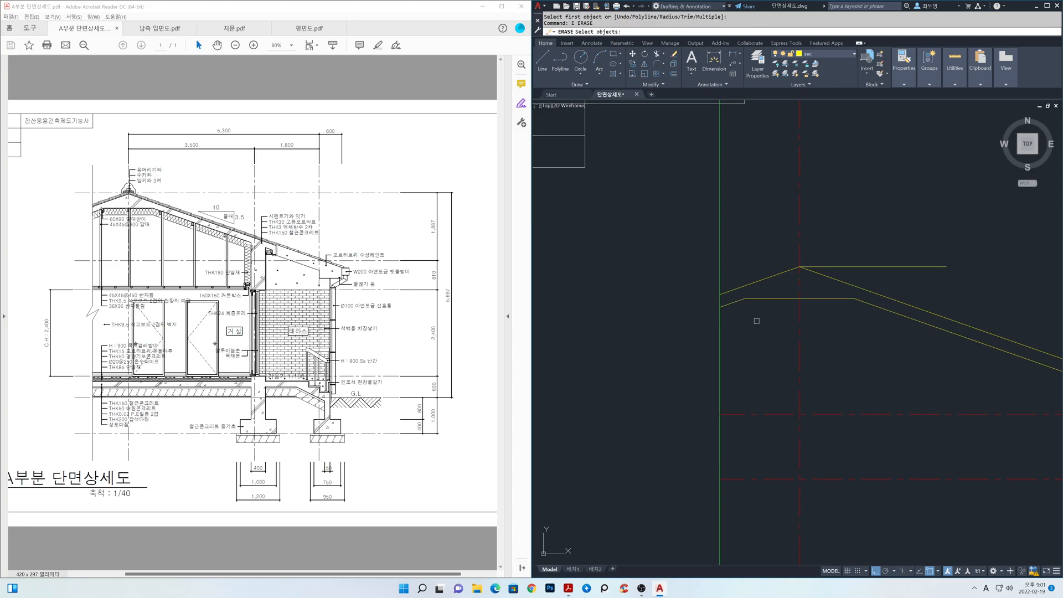
left_click(833, 266)
key("Return")
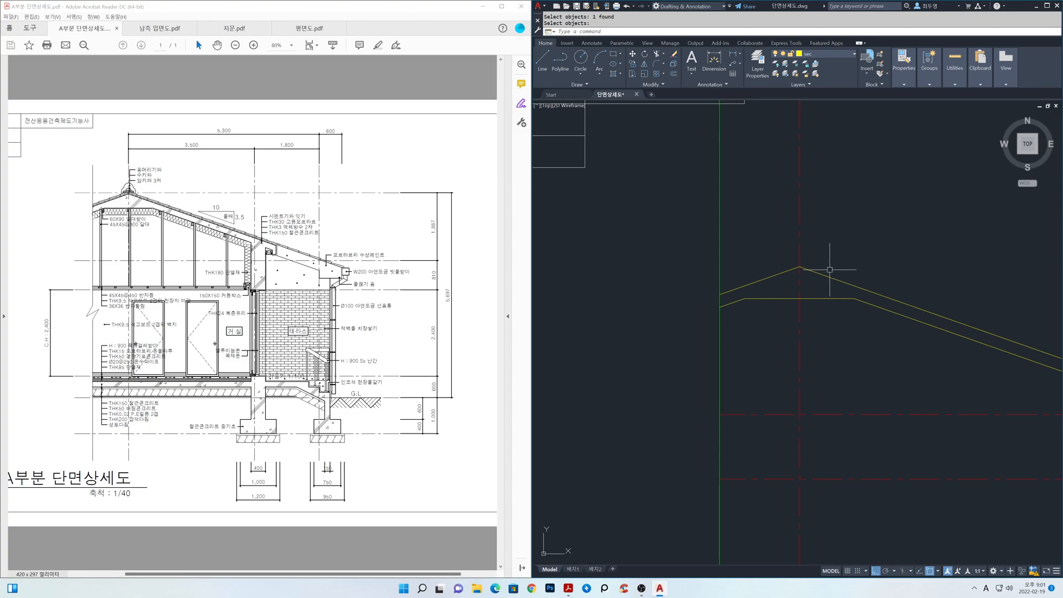
Offset the horizontal centreline at the top of the foundation wall 150 downward on the current layer.
scroll(827, 273, "down", 5)
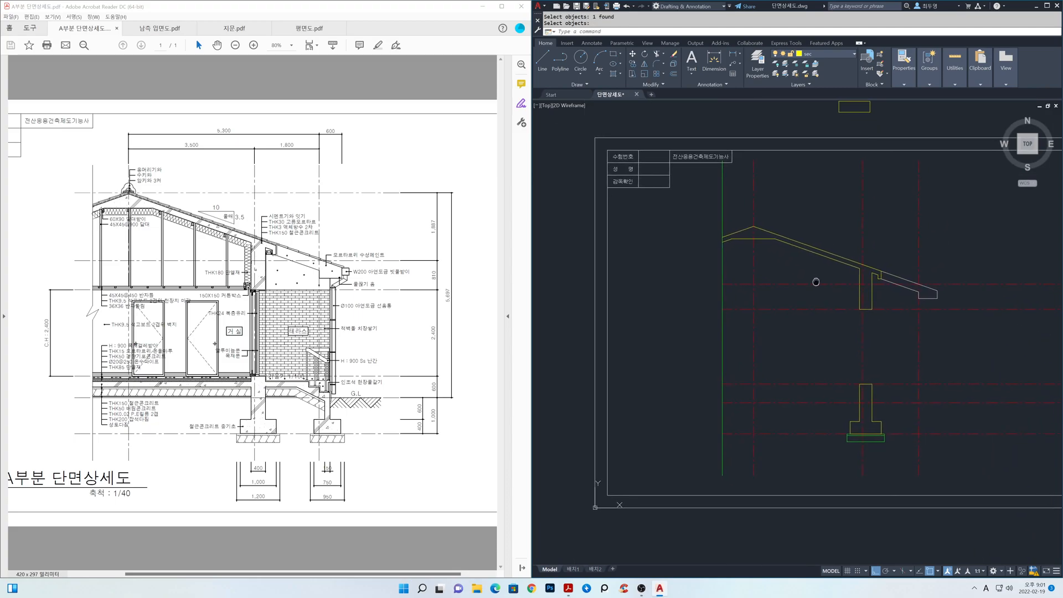
middle_click_drag(885, 351, 873, 339)
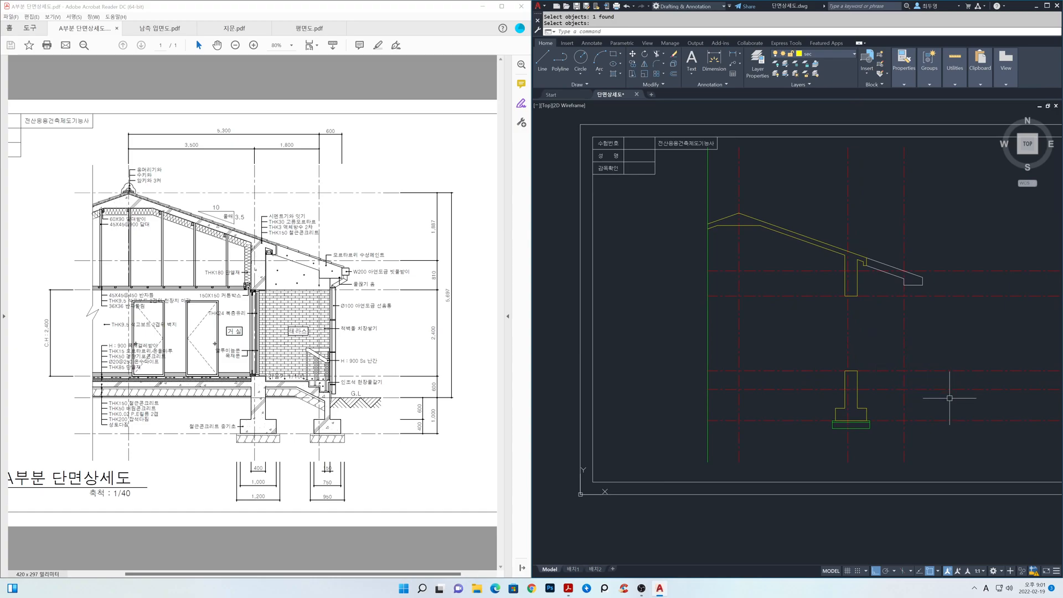
scroll(842, 373, "up", 3)
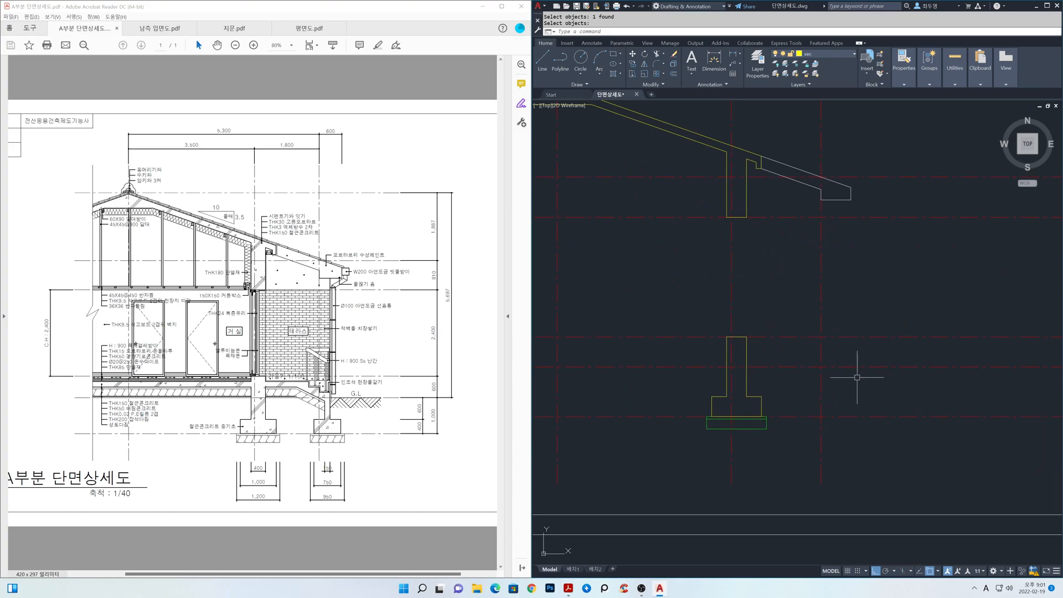
type("o")
key("Return")
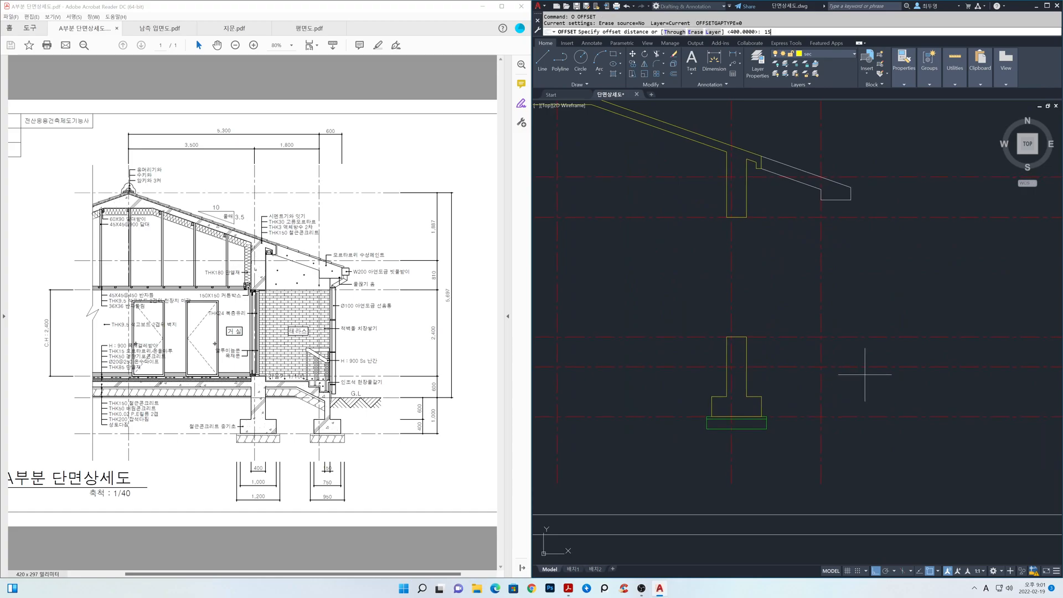
type("150")
key("Return")
left_click(868, 338)
left_click(869, 357)
key("Return")
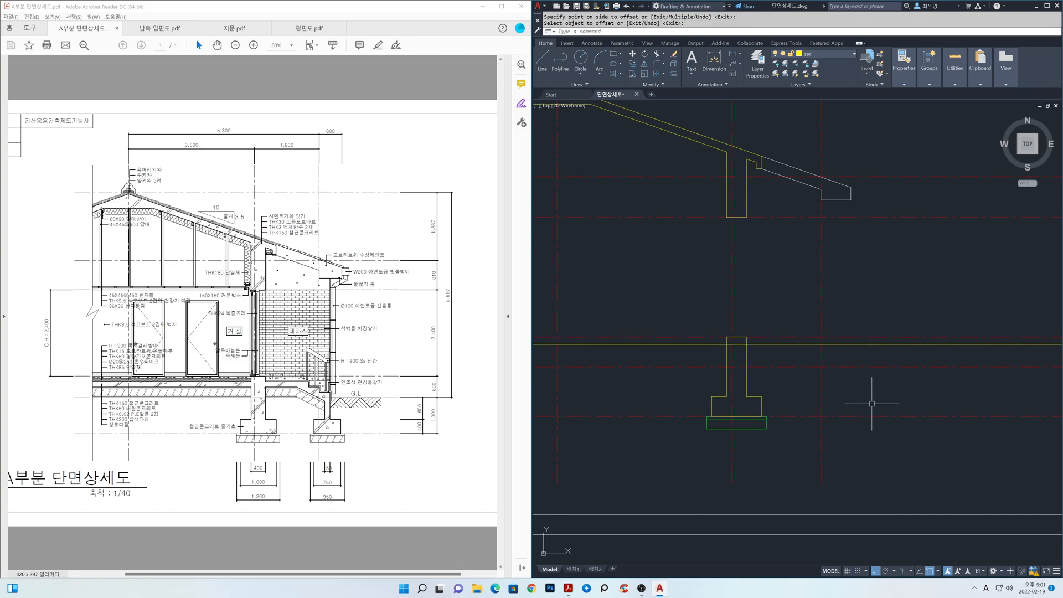
Offset the vertical centreline at the terrace's outer edge 305 outward on the current layer.
key("Return")
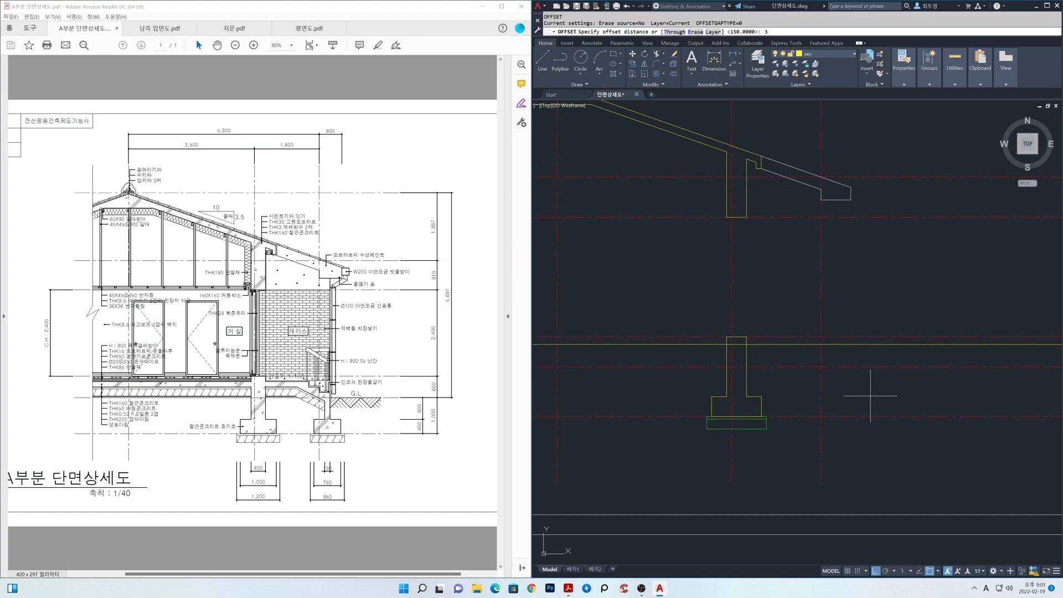
type("305")
key("Return")
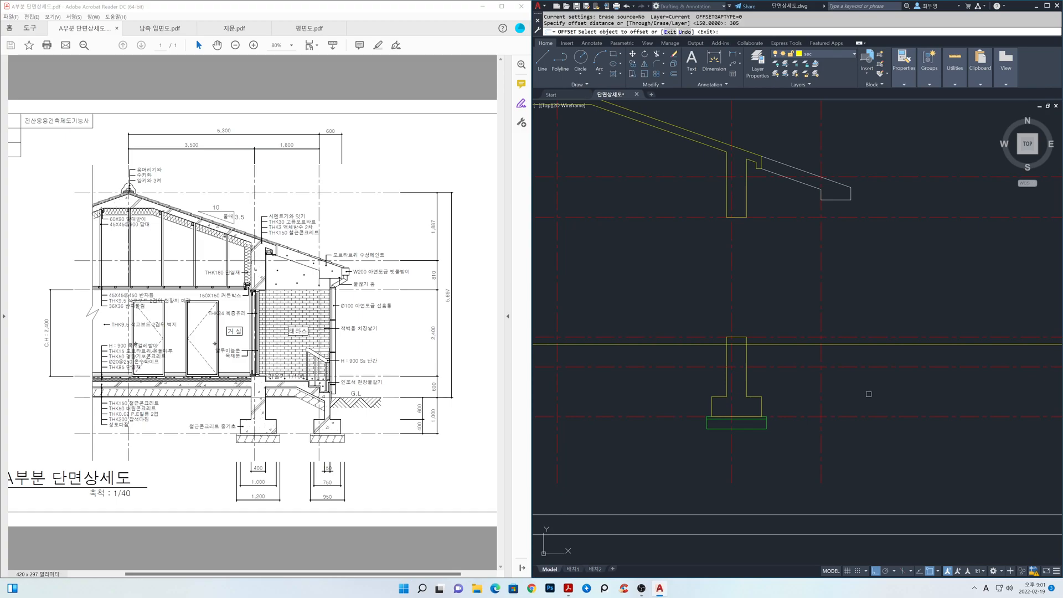
left_click(822, 396)
left_click(872, 400)
key("Return")
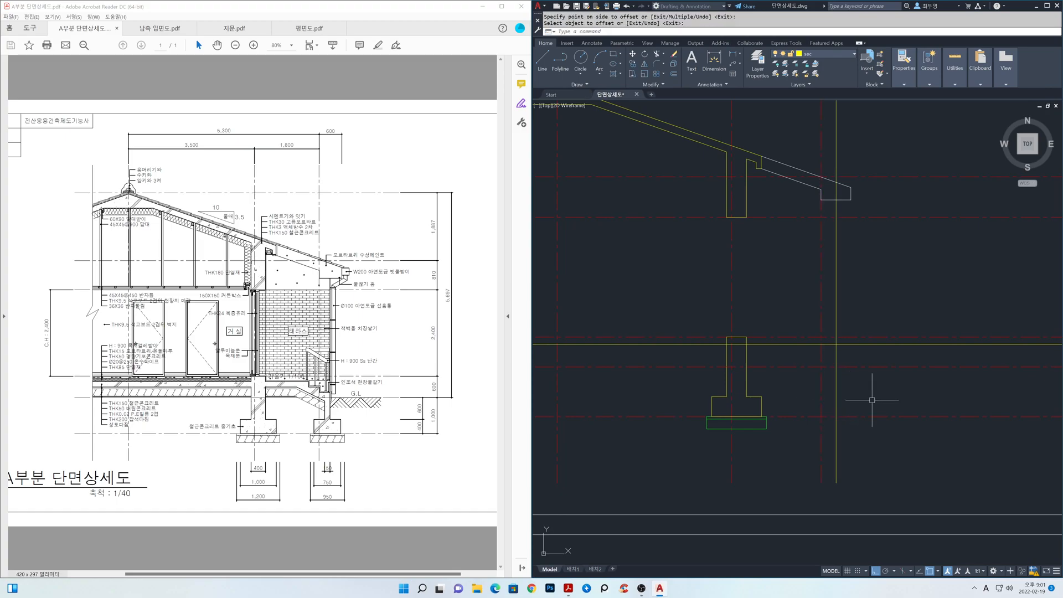
Fillet the horizontal slab line with the new outer vertical line to form a square corner.
type("f")
key("Return")
type("m")
key("Return")
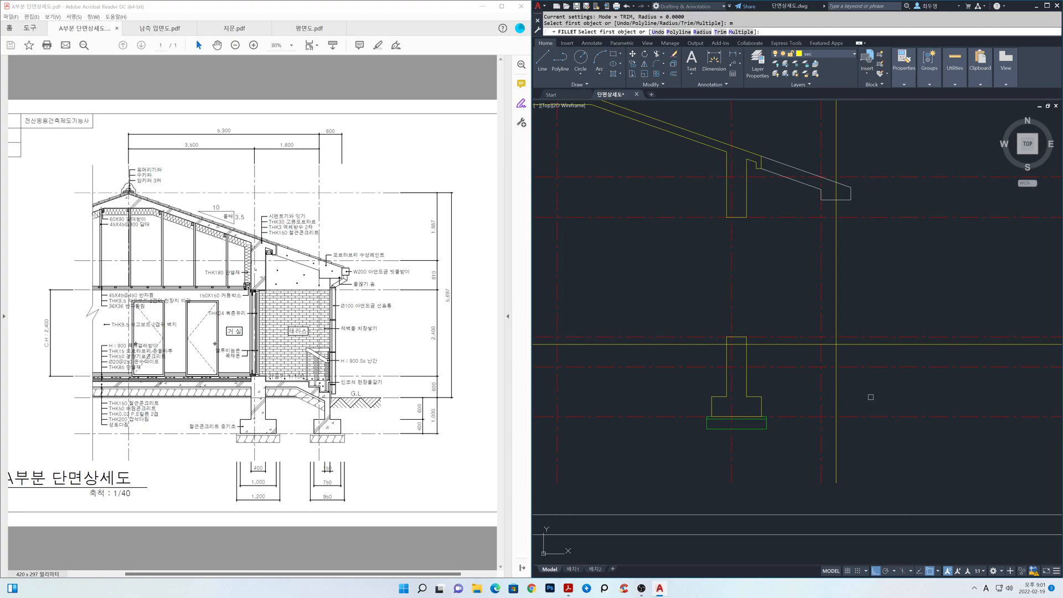
left_click(798, 344)
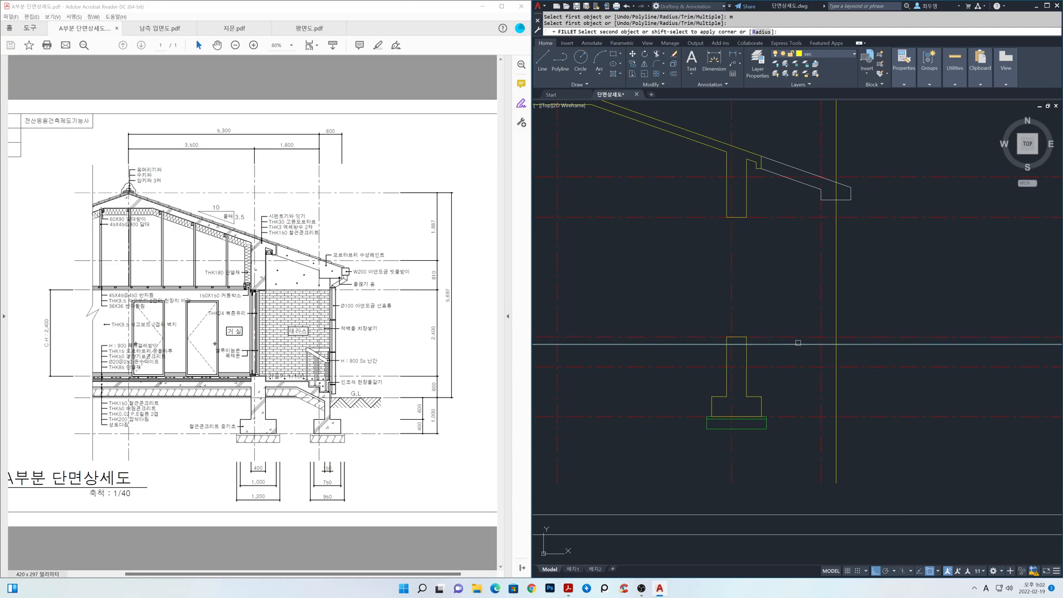
left_click(834, 351)
key("Return")
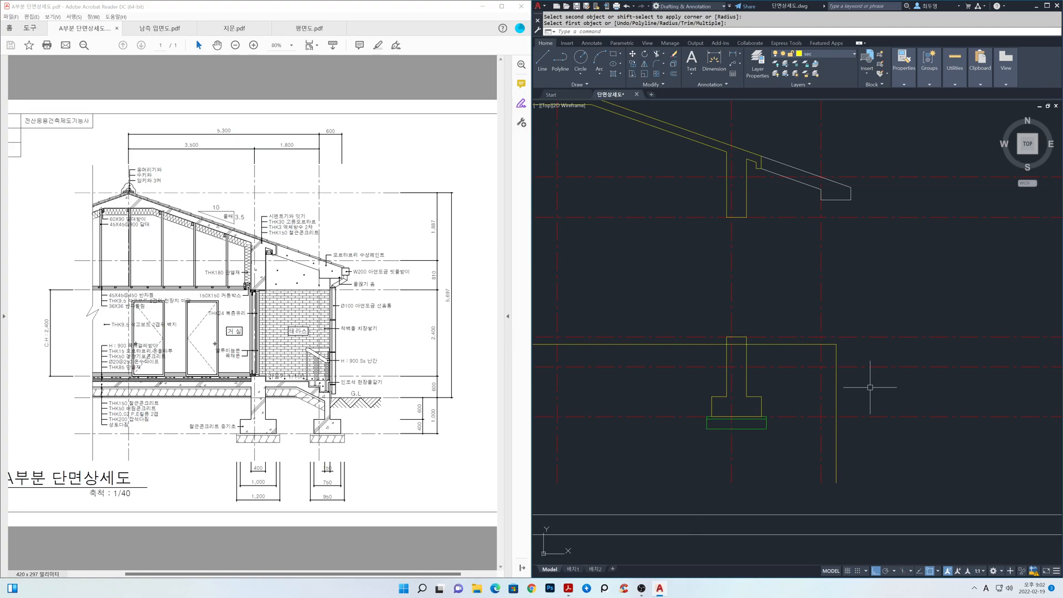
Trim the outer vertical line below the horizontal centreline at the foundation's base.
type("tr")
key("Return")
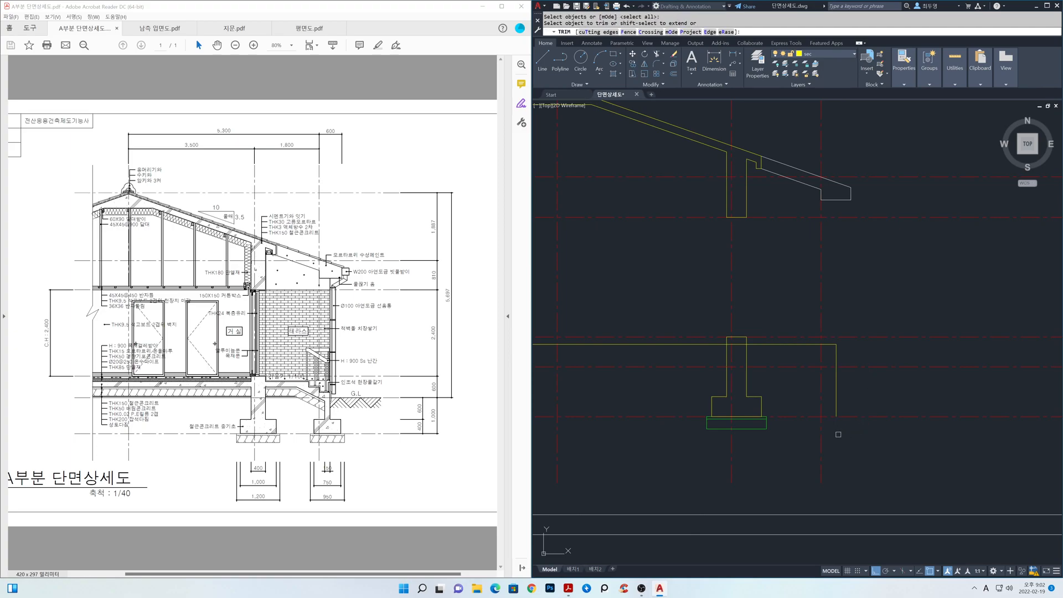
key("Return")
scroll(823, 406, "up", 3)
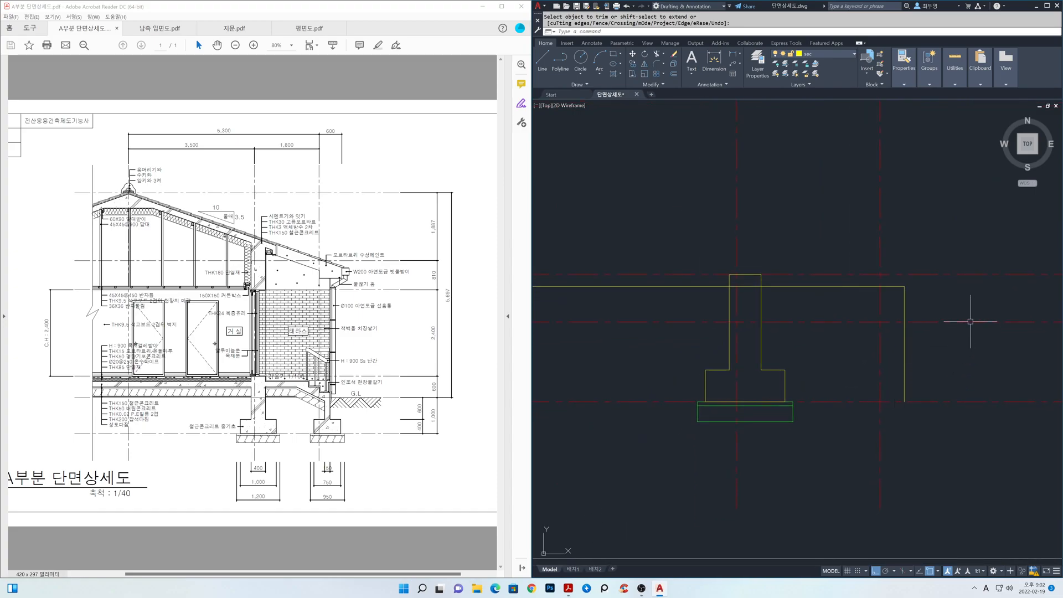
Freeze the cen layer and offset the slab's top line 150 downward twice in succession.
left_click(853, 55)
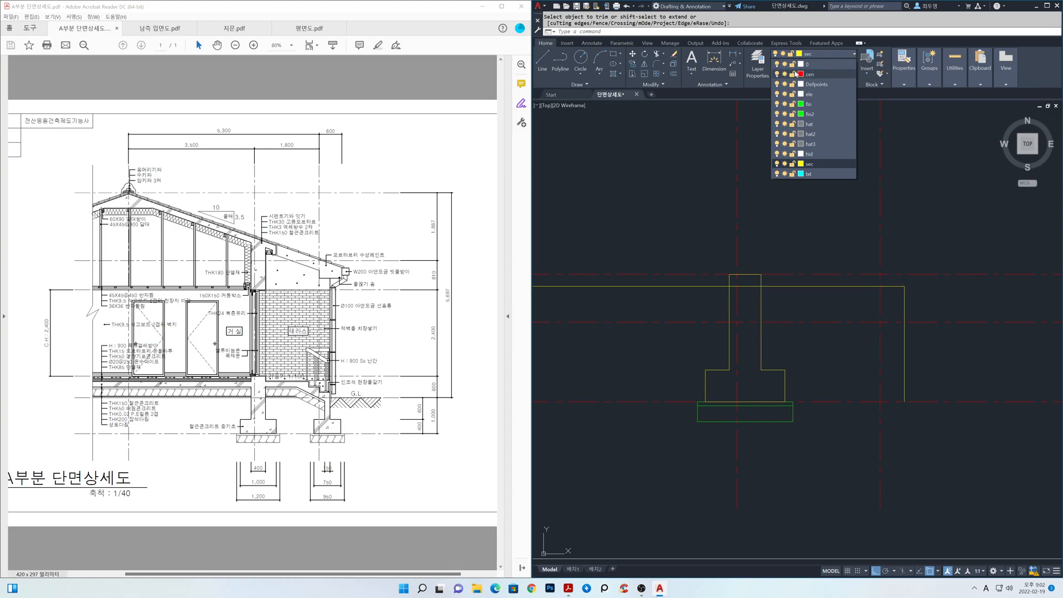
left_click(785, 74)
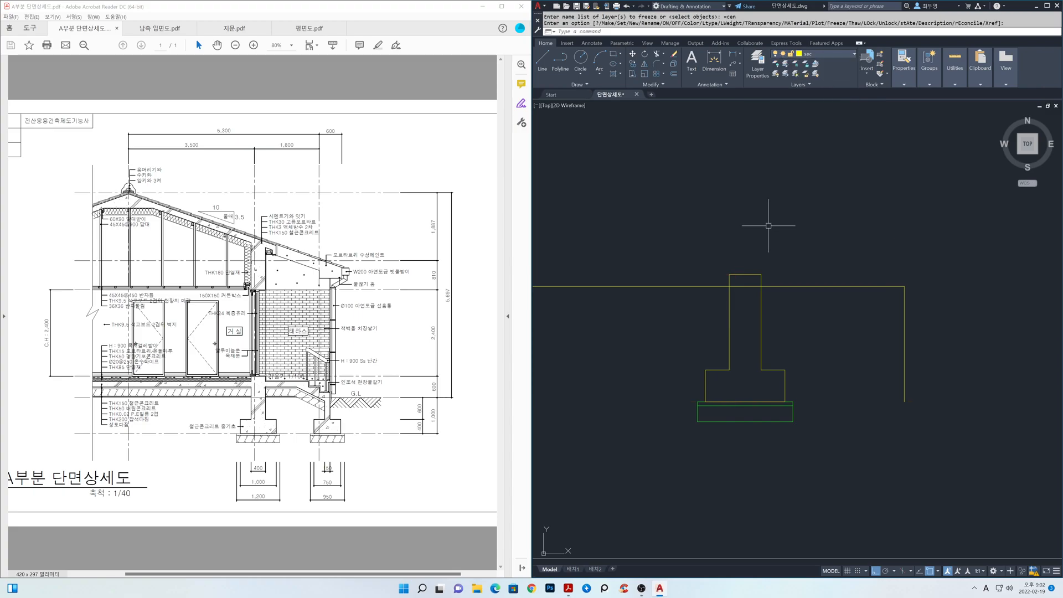
key("Return")
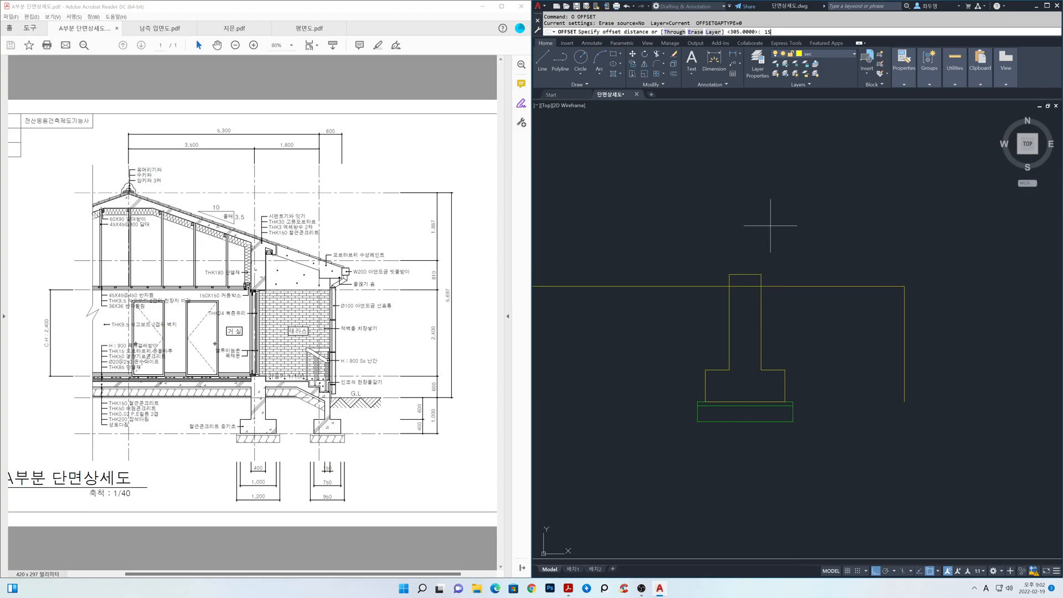
key("Return")
left_click(825, 287)
left_click(827, 317)
left_click(835, 298)
left_click(836, 325)
key("Return")
key("Return")
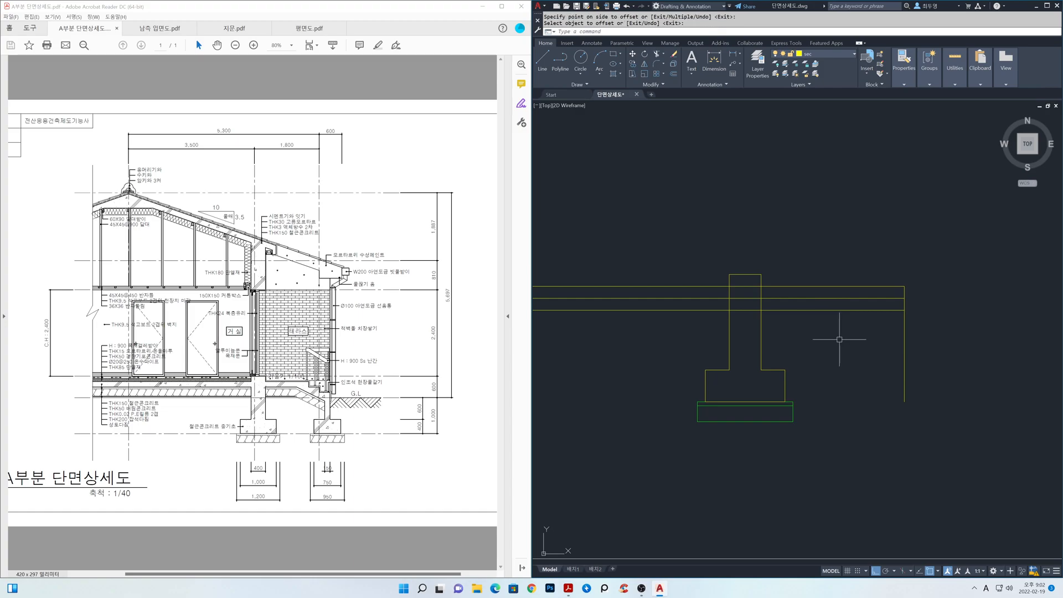
Offset the terrace's outer vertical line 300 inward twice in succession.
type("300")
key("Return")
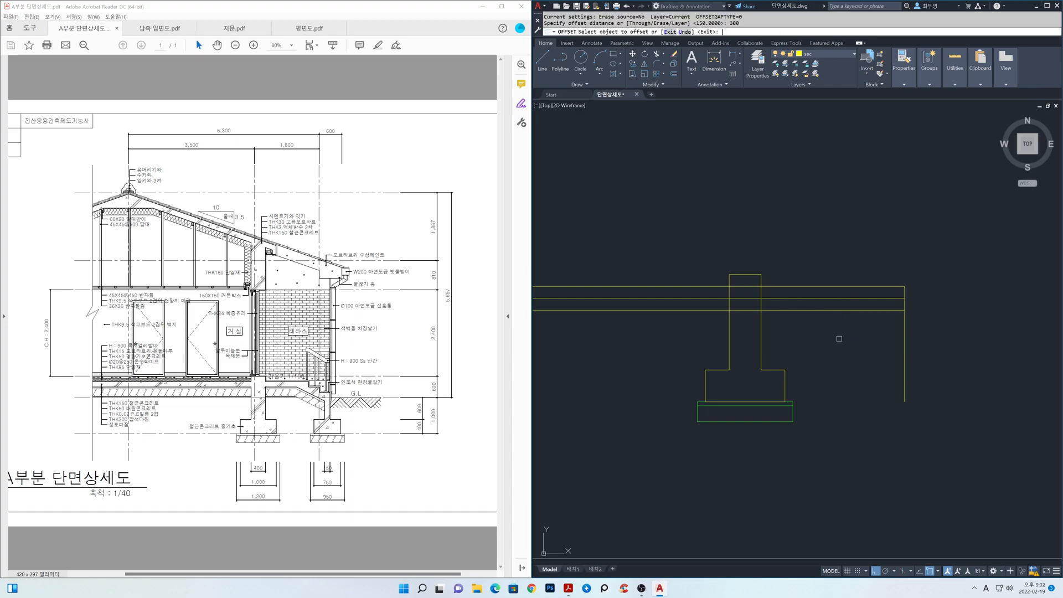
left_click(904, 340)
left_click(880, 347)
left_click(833, 346)
key("Return")
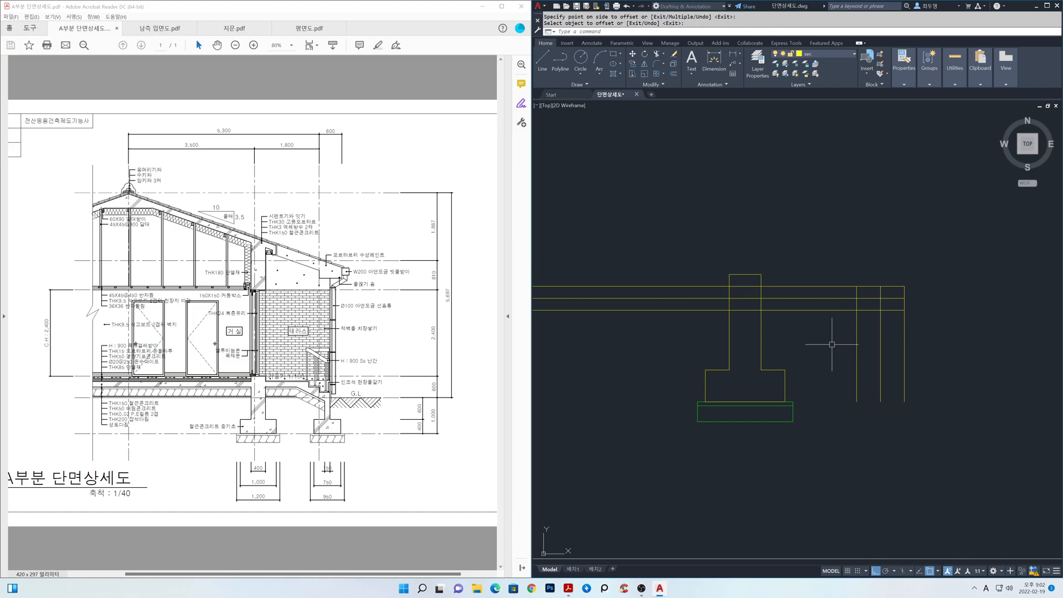
Fillet the offset horizontal and vertical lines in multiple mode to form the stepped outline at the terrace edge.
type("f")
key("Return")
type("m")
key("Return")
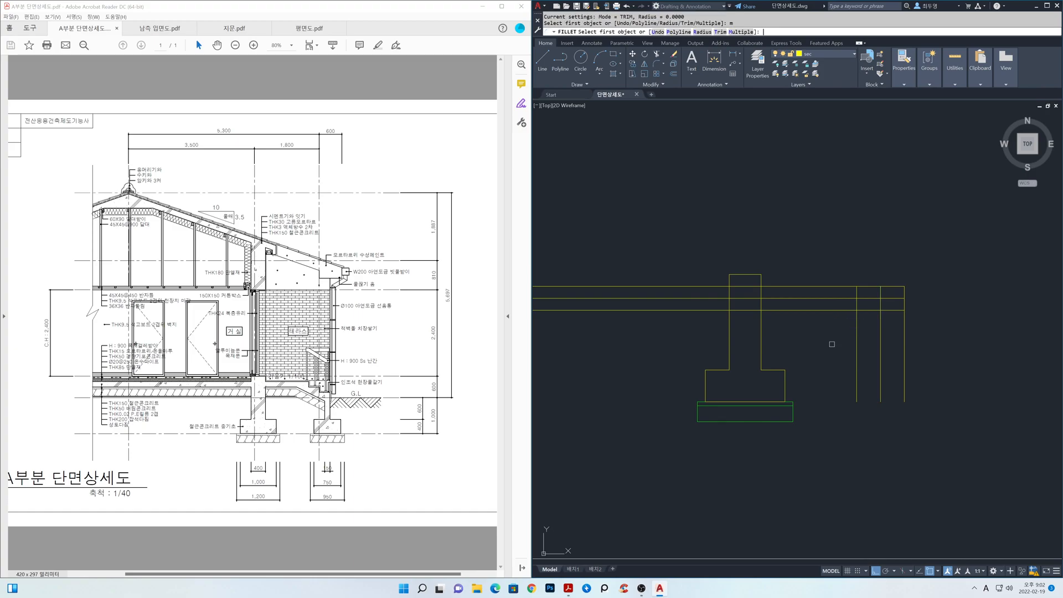
left_click(835, 285)
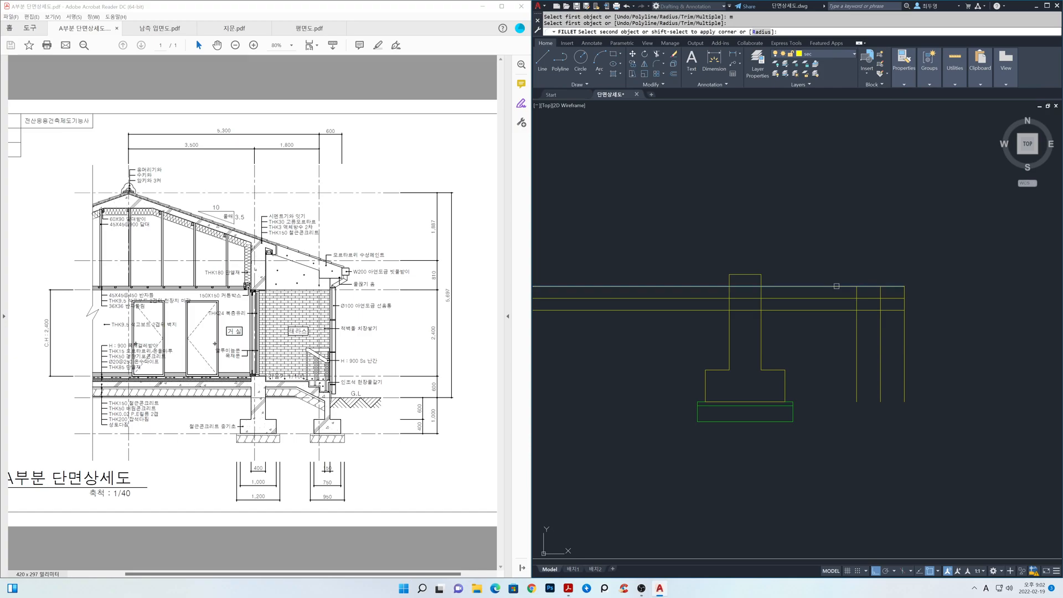
left_click(856, 292)
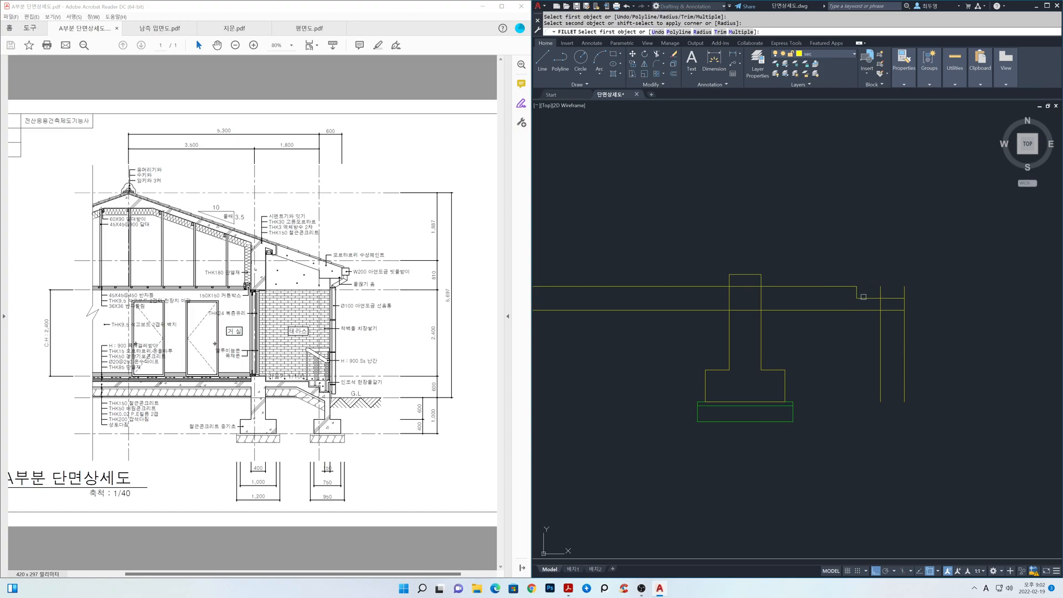
left_click(869, 298)
left_click(881, 303)
left_click(880, 305)
left_click(890, 310)
left_click(895, 310)
left_click(903, 322)
key("Return")
Draw a sloping construction line through the two inner corners of the terrace steps.
type("xl")
key("Return")
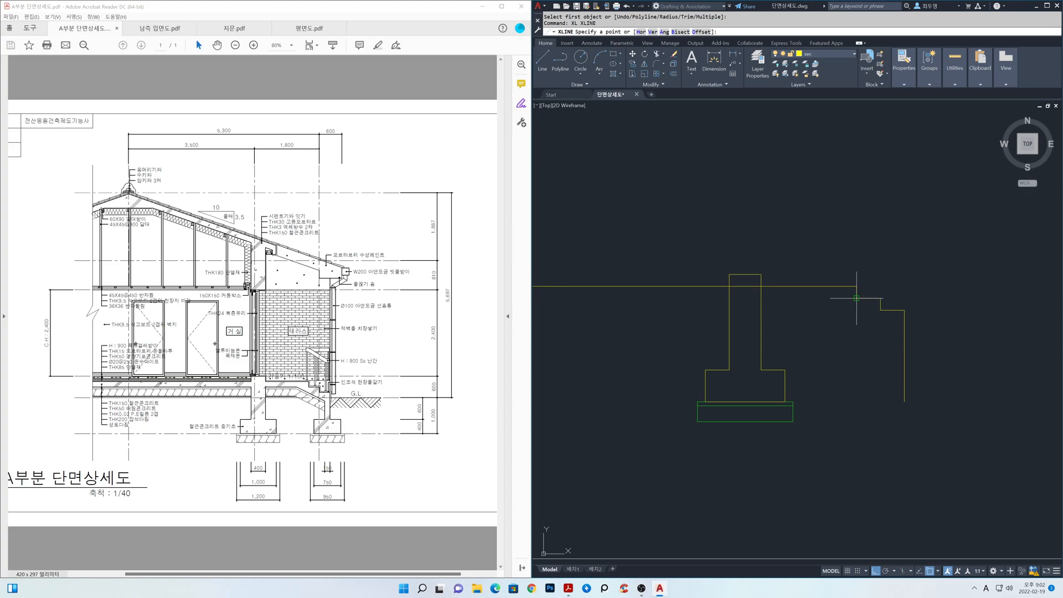
left_click(857, 298)
left_click(880, 310)
key("Return")
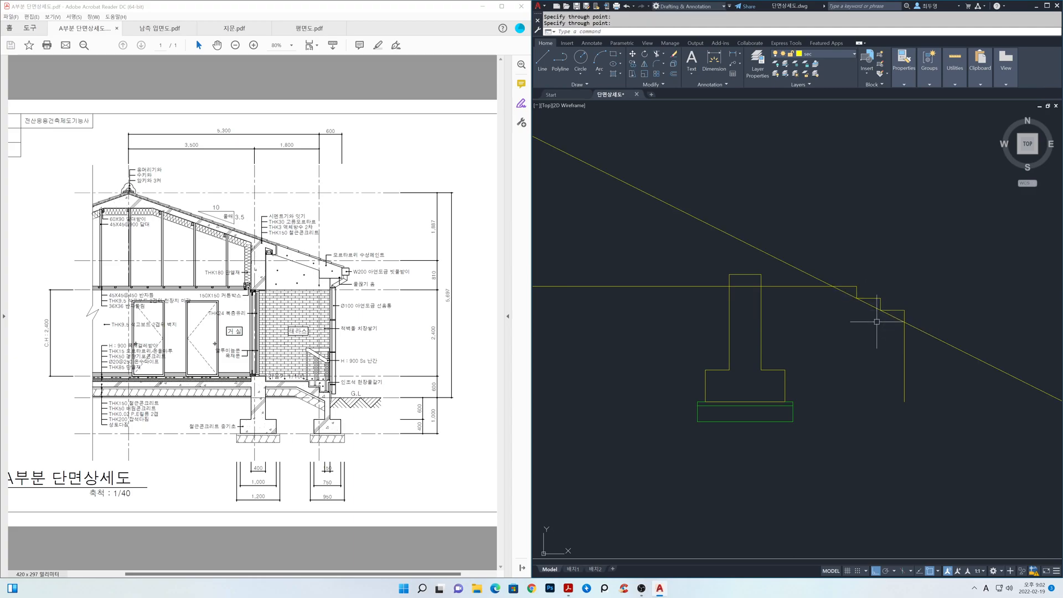
Offset the outer vertical line, the sloping construction line and the slab's top line 150 inward.
type("o")
key("Return")
type("150")
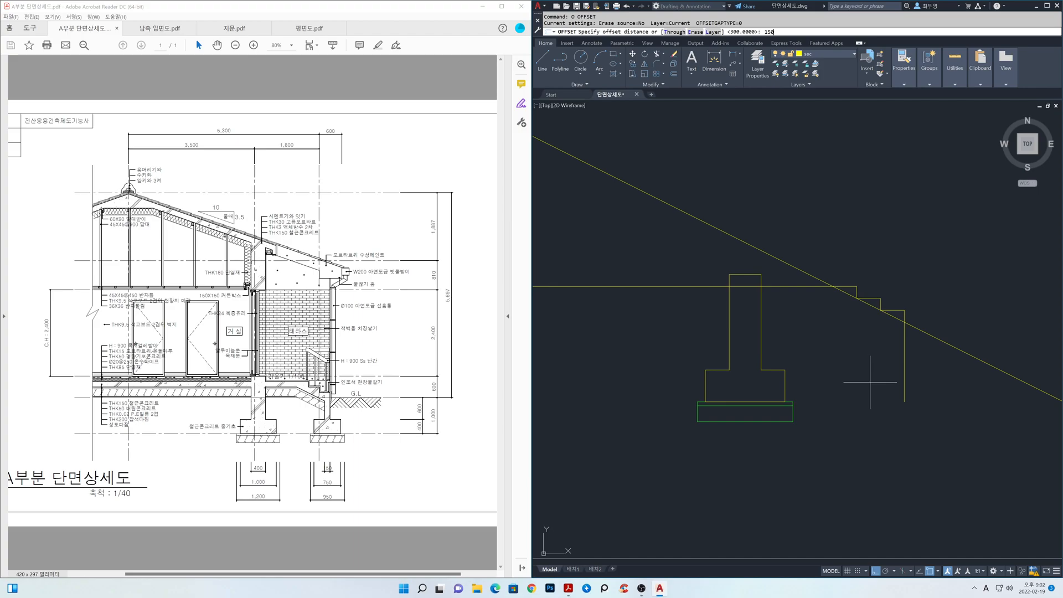
key("Return")
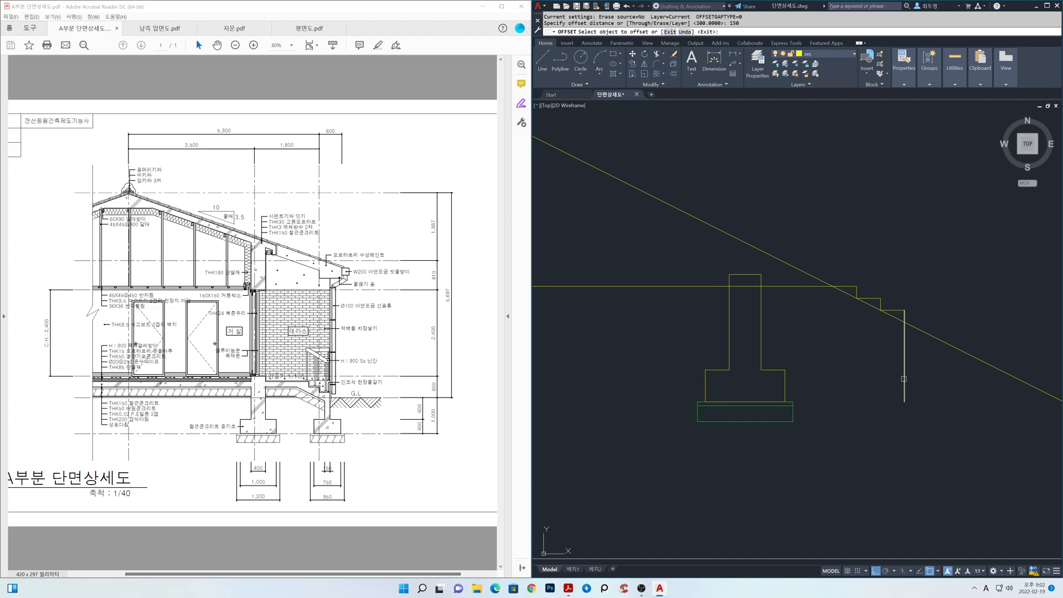
left_click(868, 304)
left_click(854, 331)
left_click(789, 287)
left_click(792, 316)
key("Return")
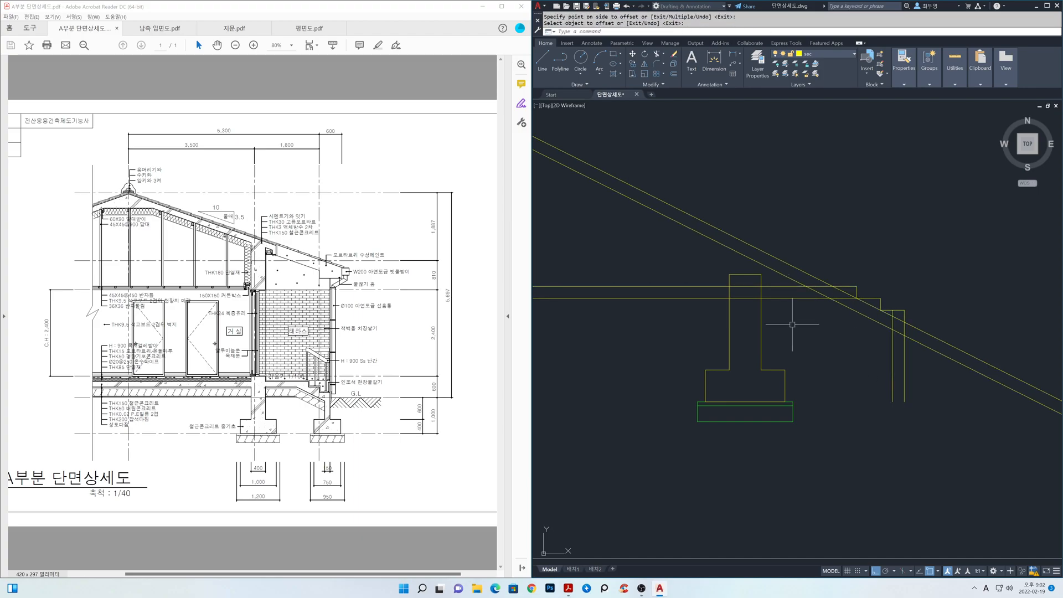
Fillet the slab's lower line, the offset slope and the inner vertical line into a continuous underside.
type("f")
key("Return")
type("m")
key("Return")
left_click(793, 298)
left_click(839, 302)
left_click(864, 315)
left_click(891, 344)
key("Return")
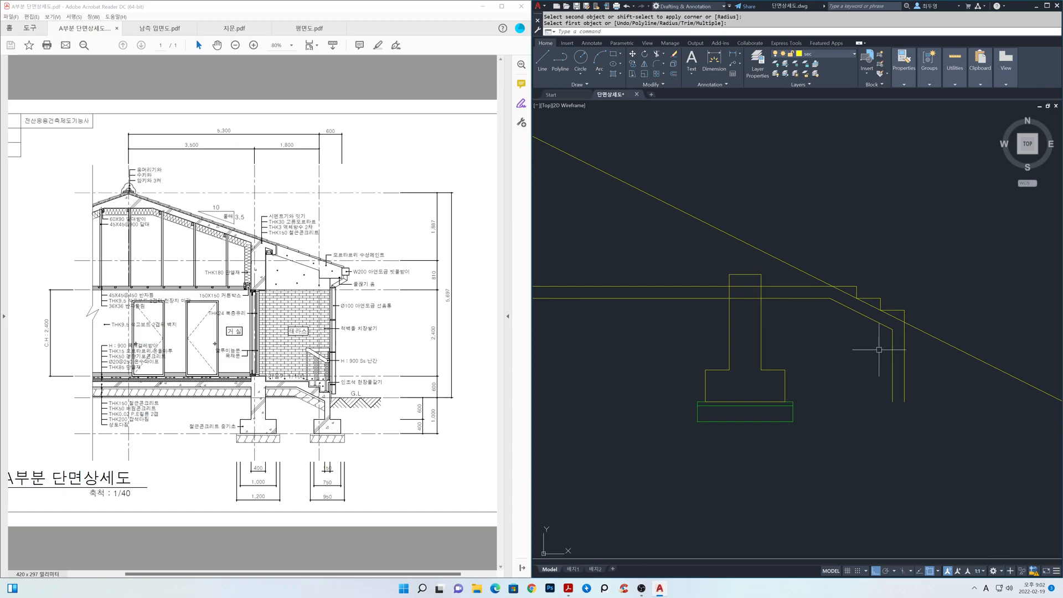
Erase the original sloping construction line through the step corners.
type("e")
key("Return")
left_click(818, 278)
key("Return")
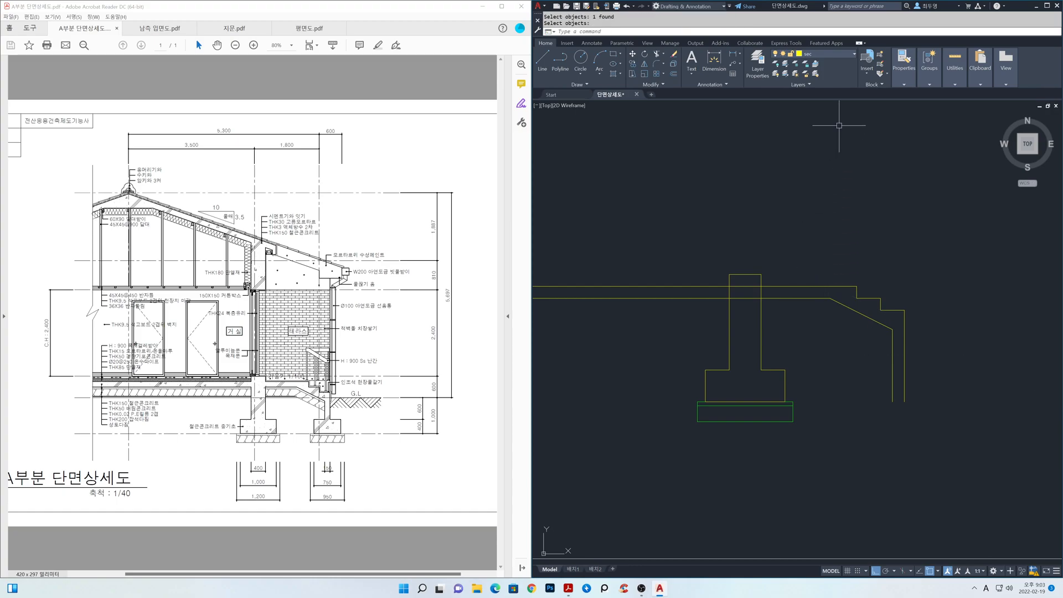
Trim the overlapping wall and slab lines where the foundation wall crosses the floor slab.
type("tr")
key("Return")
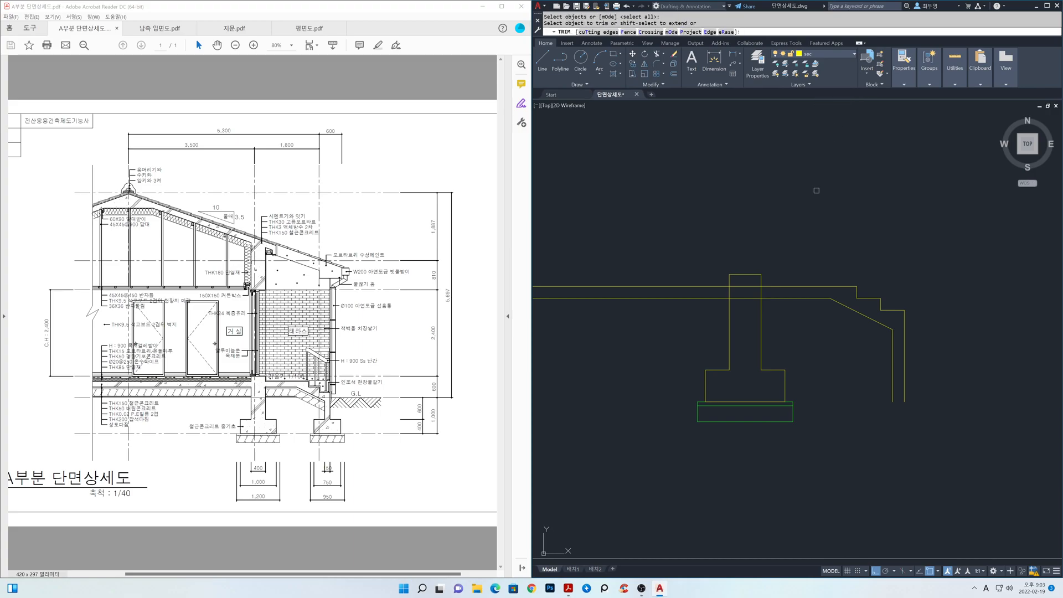
left_click(748, 284)
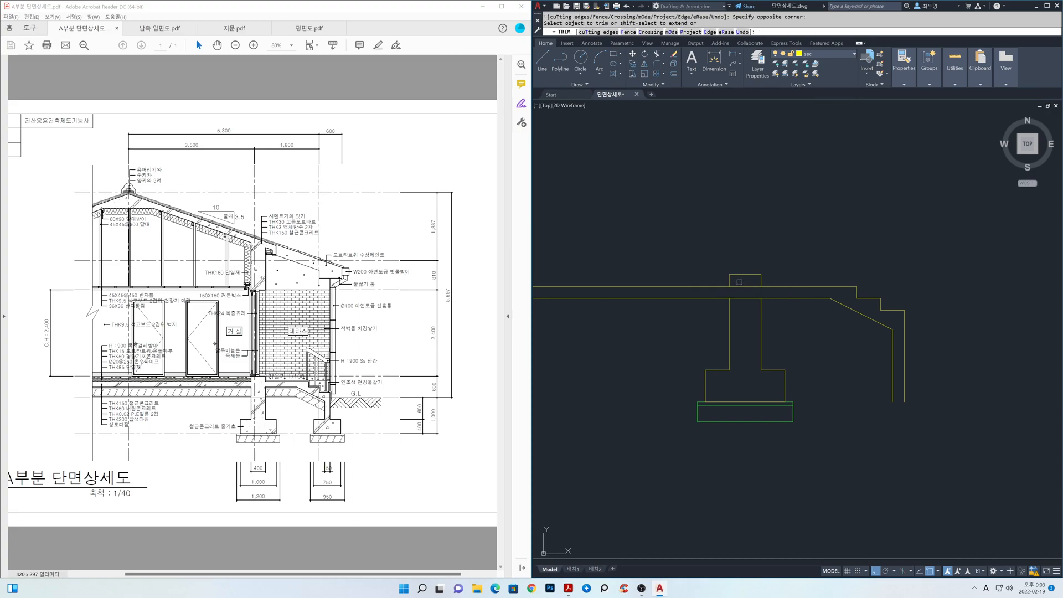
left_click(743, 301)
key("Return")
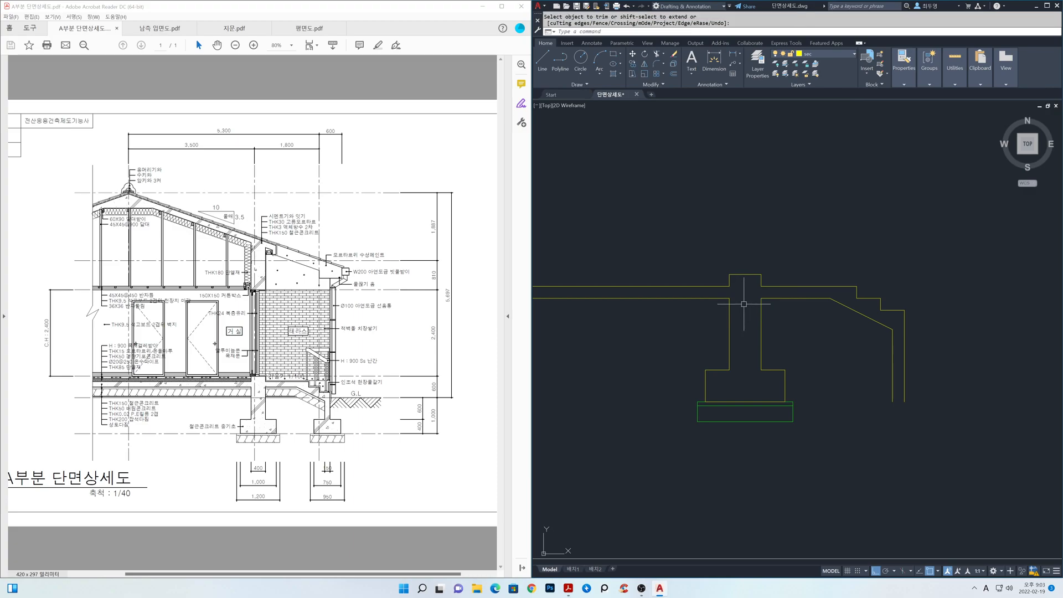
Thaw the cen layer and draw a horizontal line from the existing footing's upper corner out past the terrace wall.
left_click(845, 54)
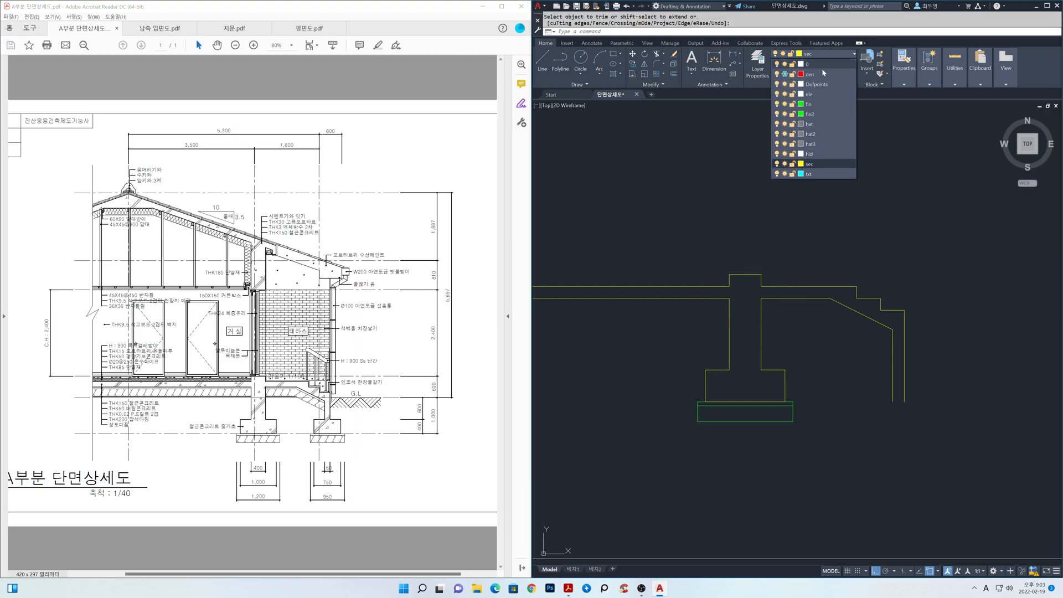
left_click(785, 74)
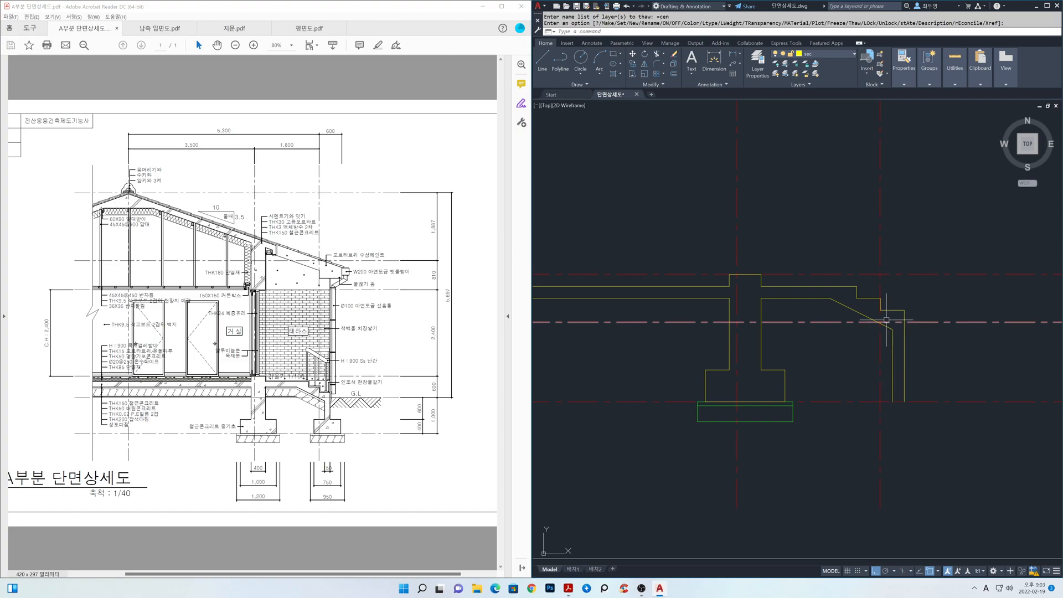
type("l")
key("Return")
left_click(785, 369)
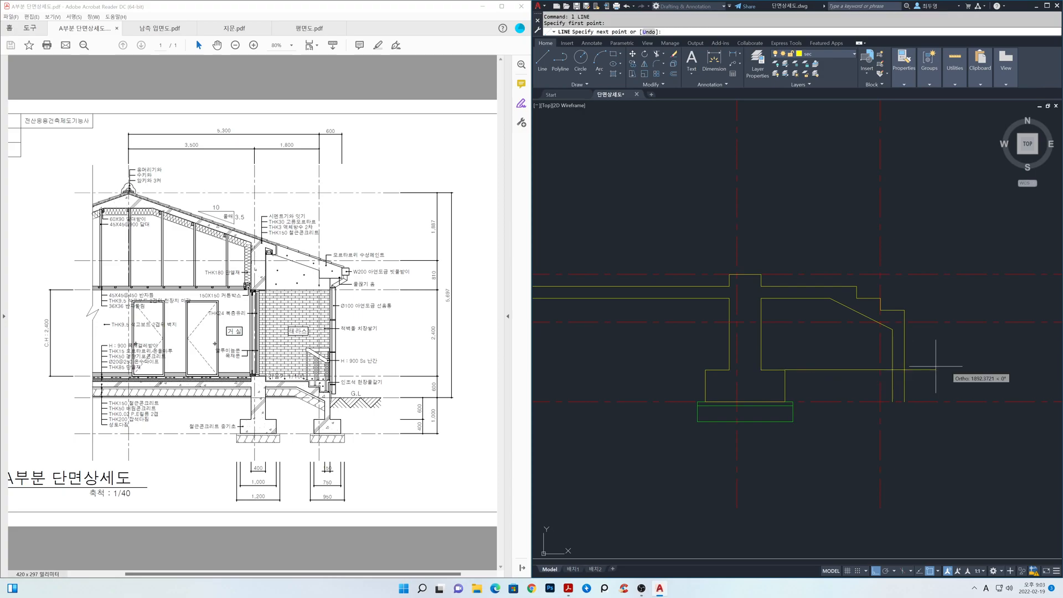
left_click(981, 369)
key("Return")
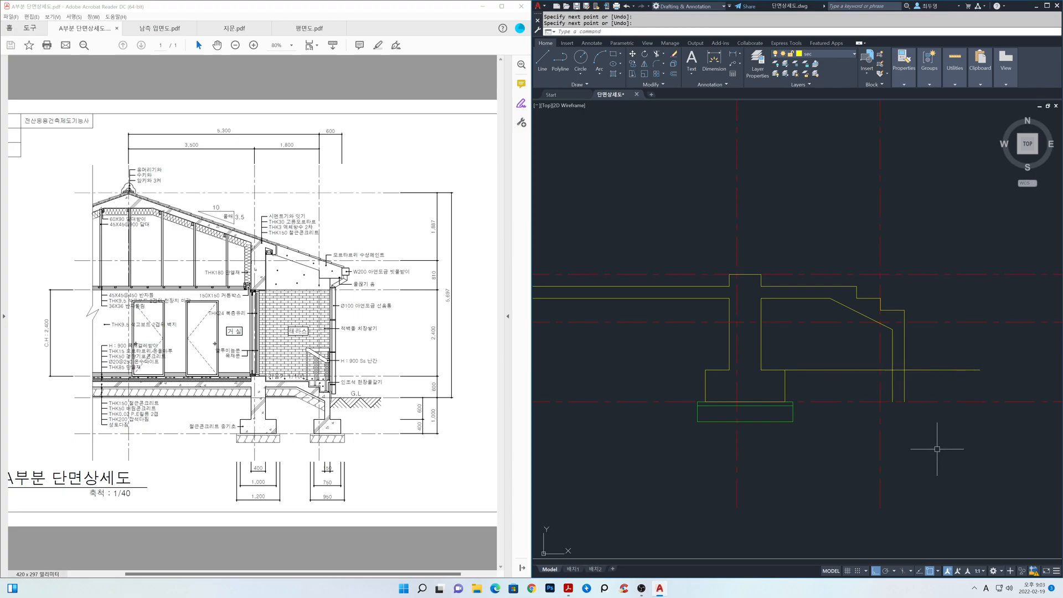
Offset both vertical faces of the terrace wall 300 away from the wall for the footing's sides.
type("o")
key("Return")
type("300")
key("Return")
left_click(904, 382)
left_click(915, 385)
left_click(893, 387)
left_click(844, 387)
key("Return")
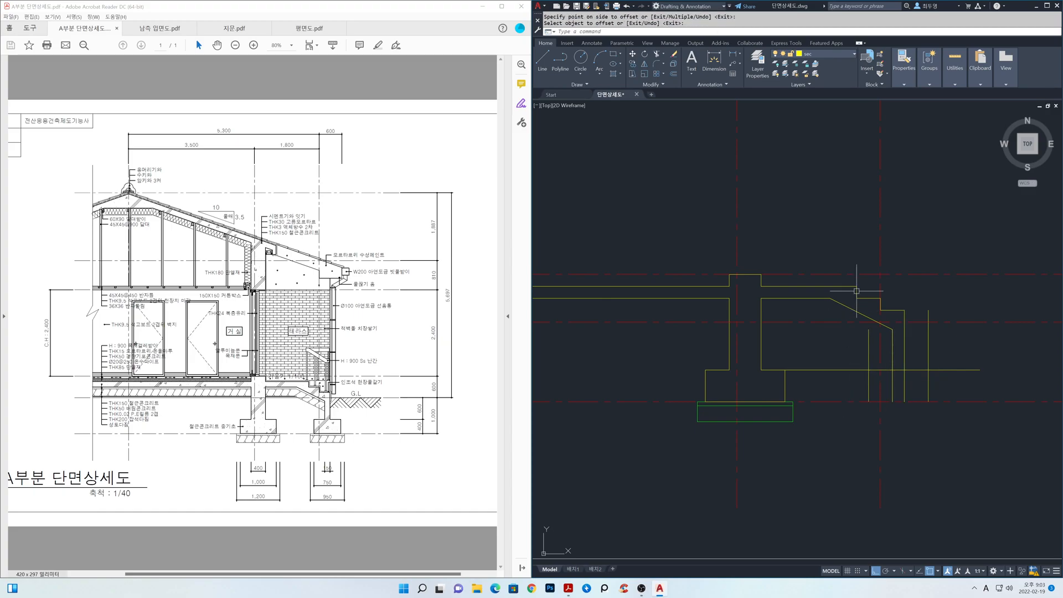
Freeze the cen layer.
left_click(854, 55)
left_click(785, 73)
left_click(788, 197)
Trim the excess wall, side and top lines around the terrace wall base to leave only the stepped footing outline.
middle_click_drag(909, 378, 847, 370)
scroll(848, 370, "up", 2)
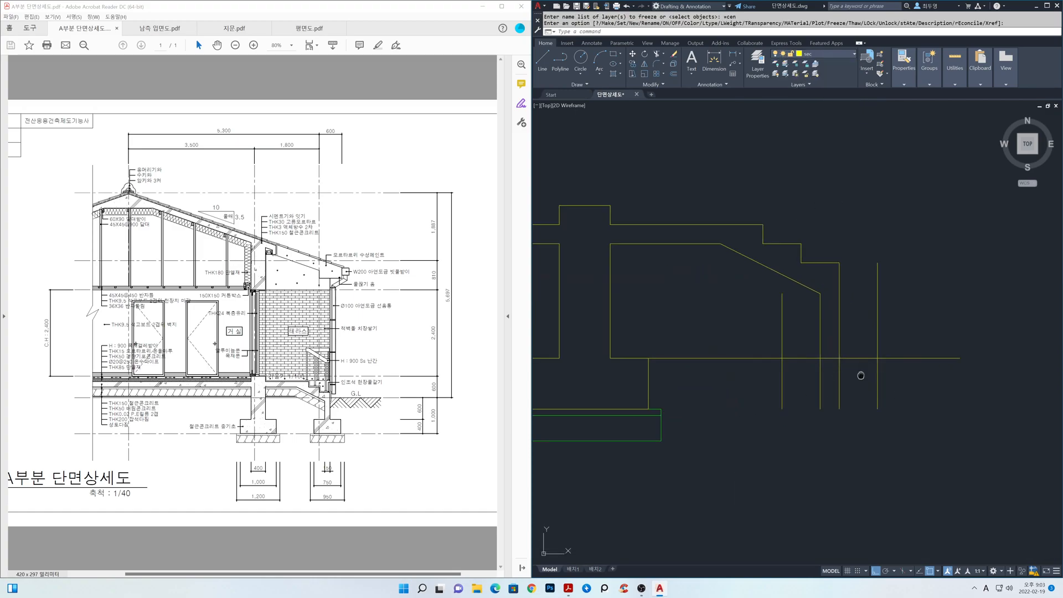
type("tr")
key("space")
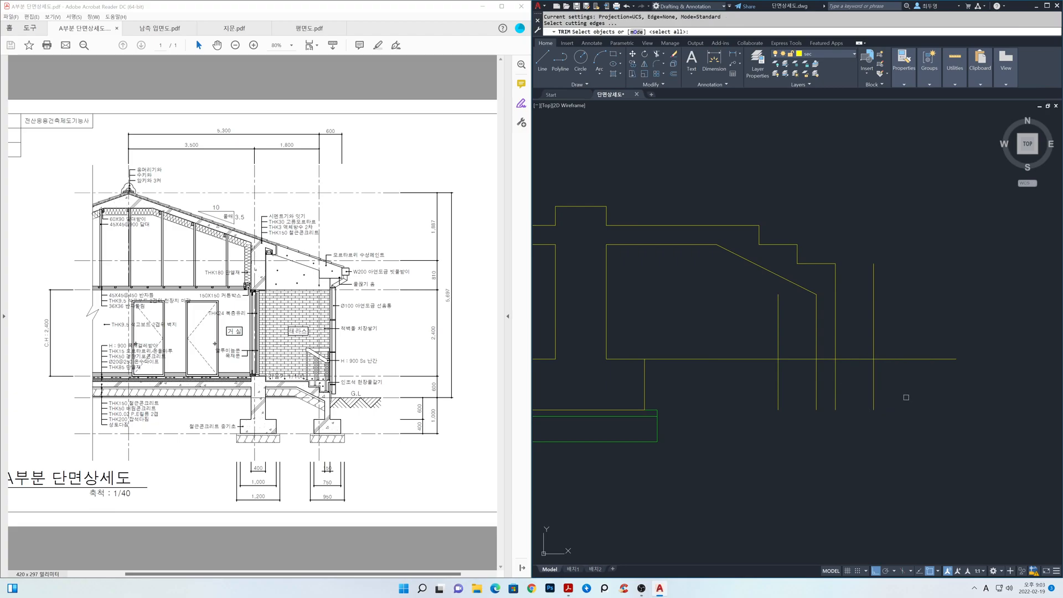
key("space")
left_click(918, 409)
left_click(906, 334)
left_click(905, 336)
left_click(869, 331)
left_click(857, 382)
left_click(805, 383)
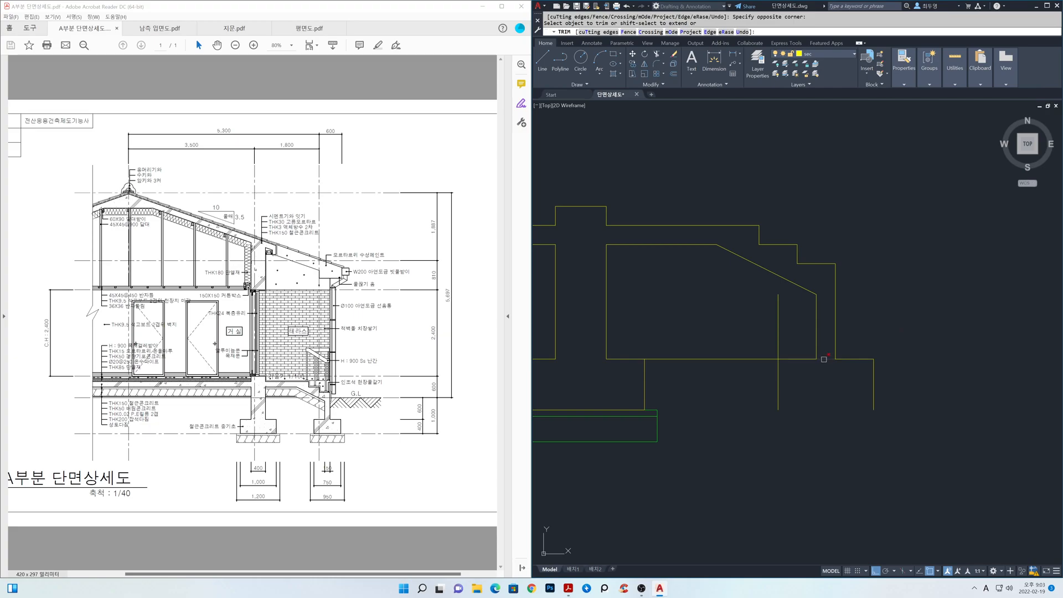
left_click(802, 350)
left_click(771, 341)
left_click(741, 334)
left_click(730, 365)
key("space")
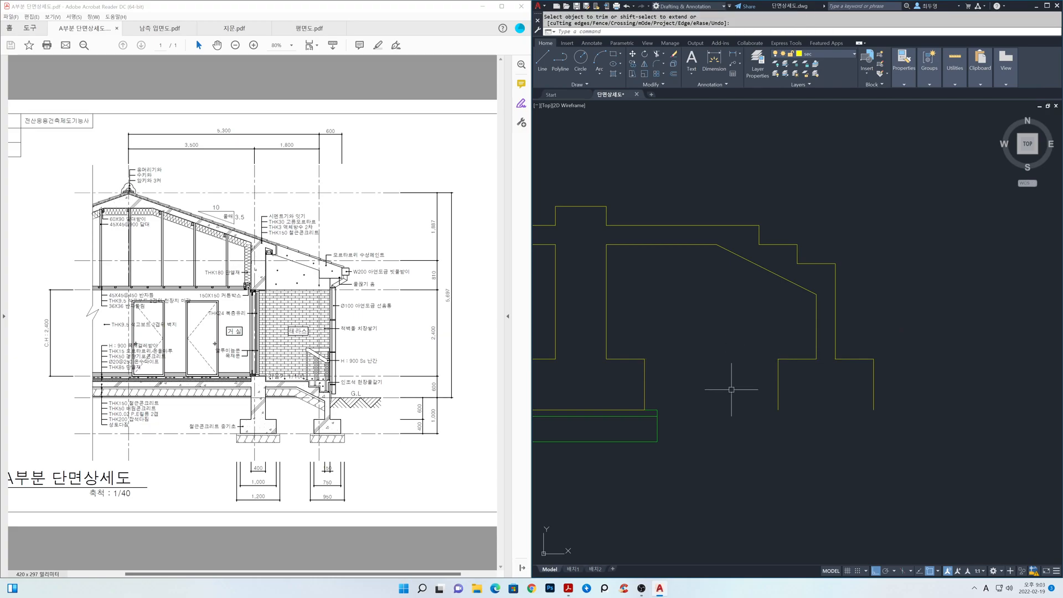
Close the terrace wall footing with a line between the lower ends of its two sides.
type("l")
key("space")
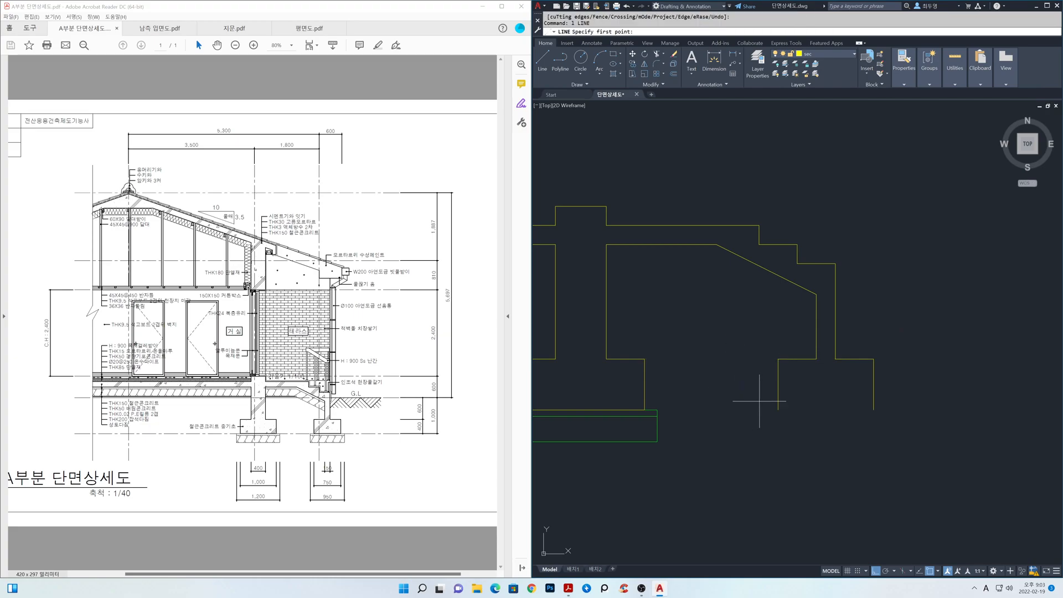
left_click(778, 410)
left_click(874, 410)
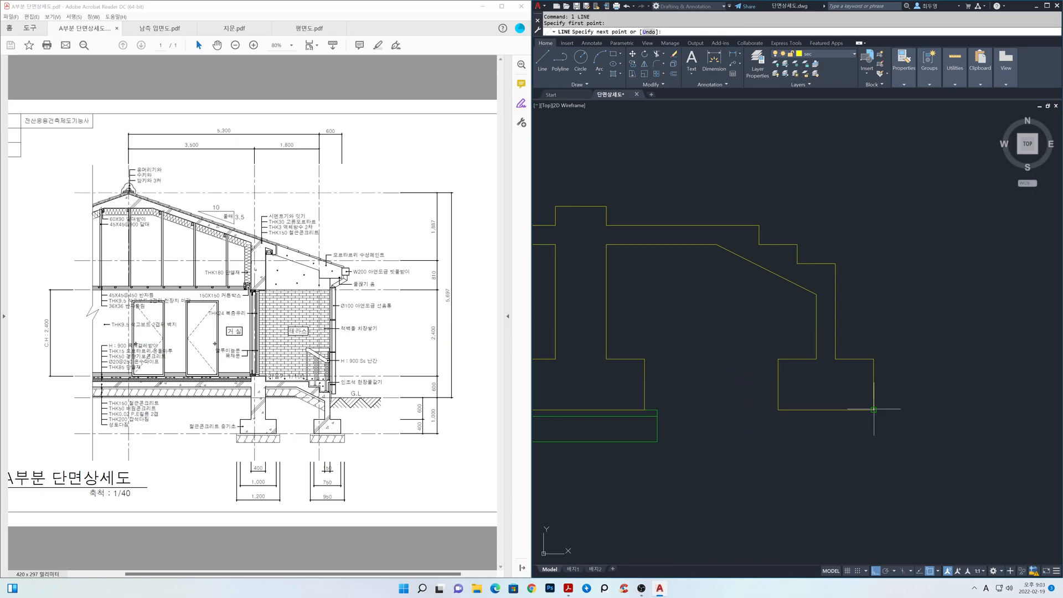
key("space")
Make fin the current layer.
middle_click_drag(804, 434, 886, 426)
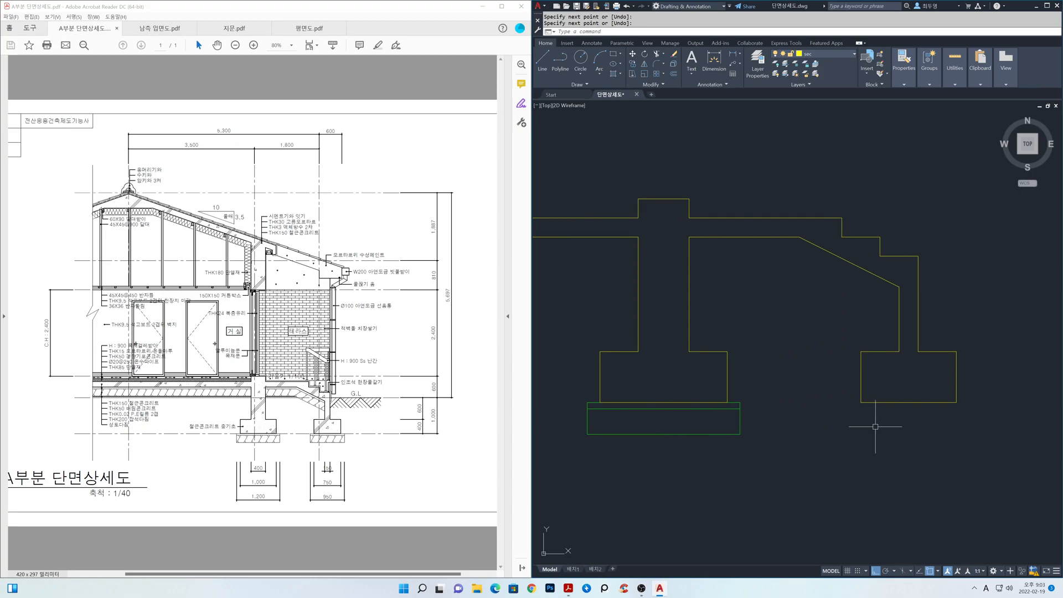
left_click(853, 55)
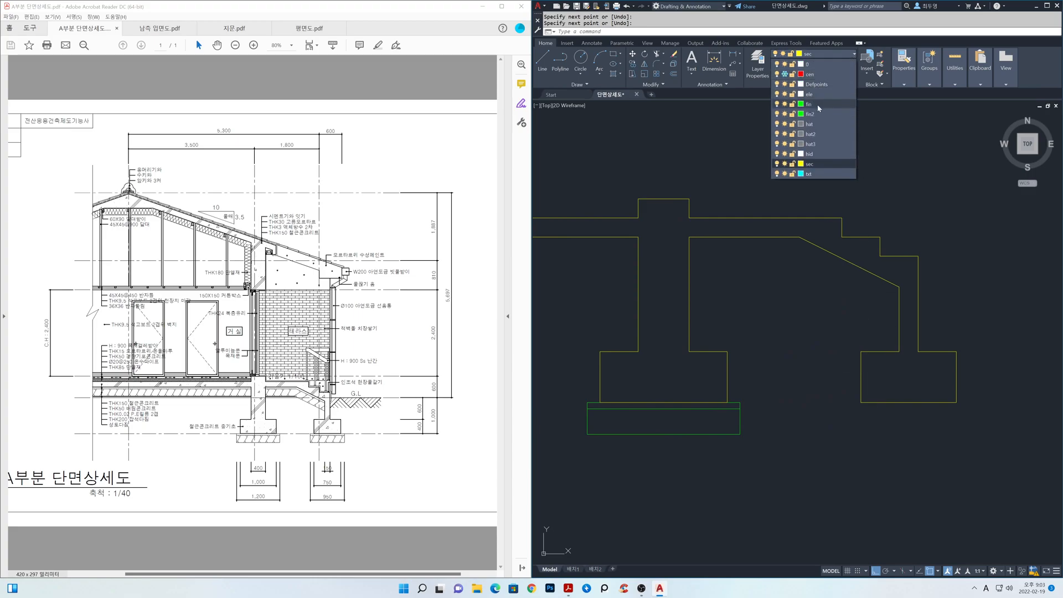
left_click(818, 104)
Copy the green base layers from the midpoint of the existing footing's underside to the midpoint of the terrace footing's underside.
type("cp")
key("Return")
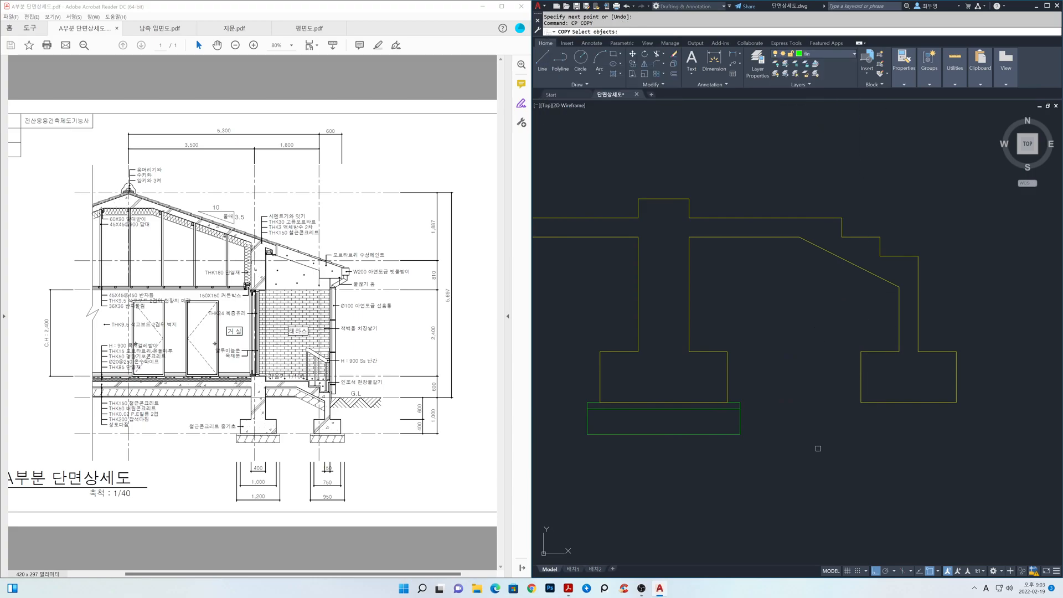
left_click(809, 465)
left_click(588, 394)
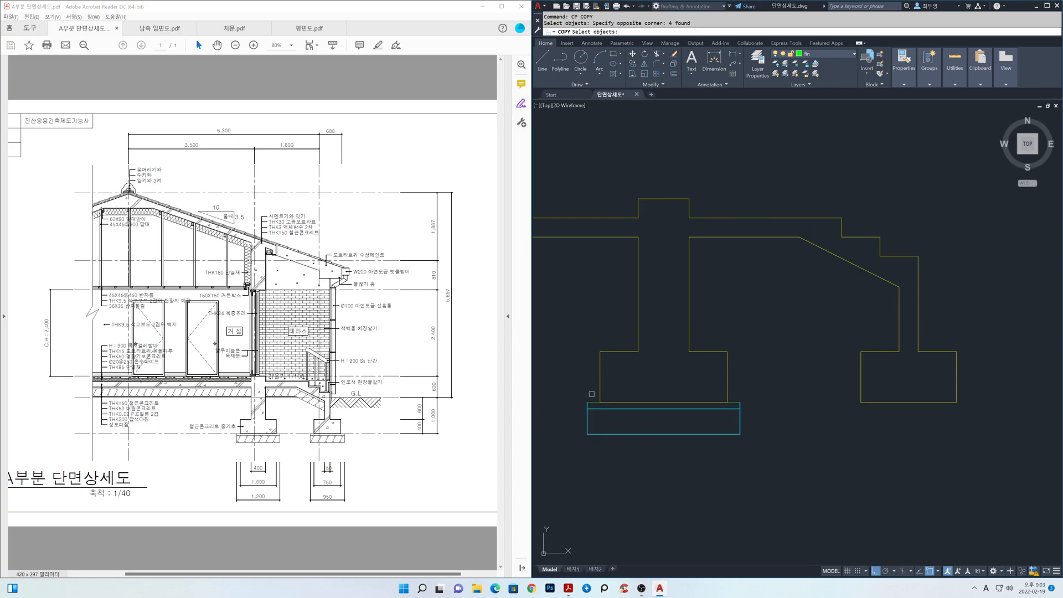
left_click(731, 406)
key("Return")
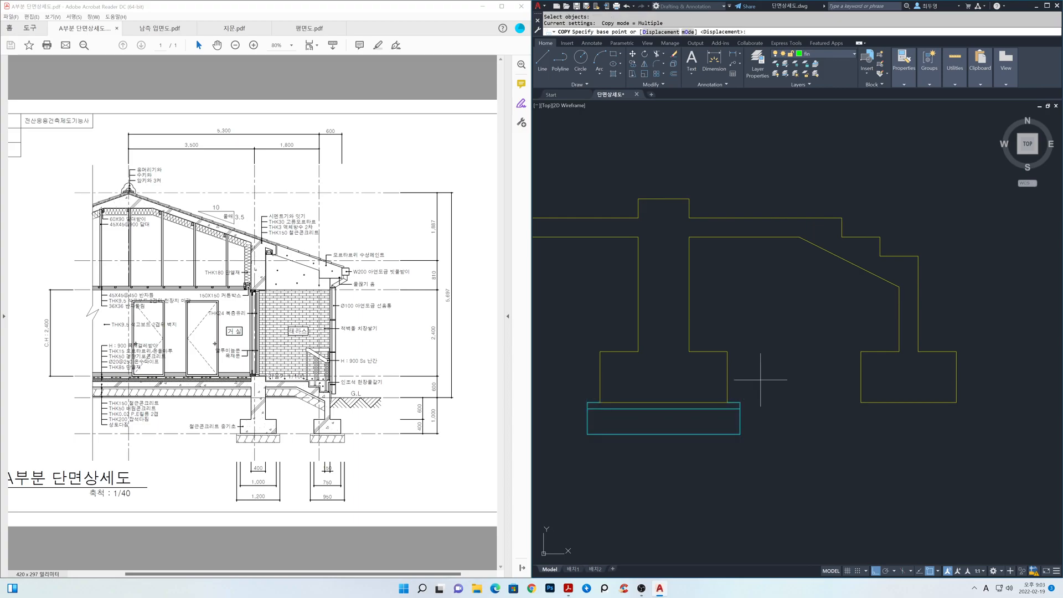
right_click(768, 377, "shift")
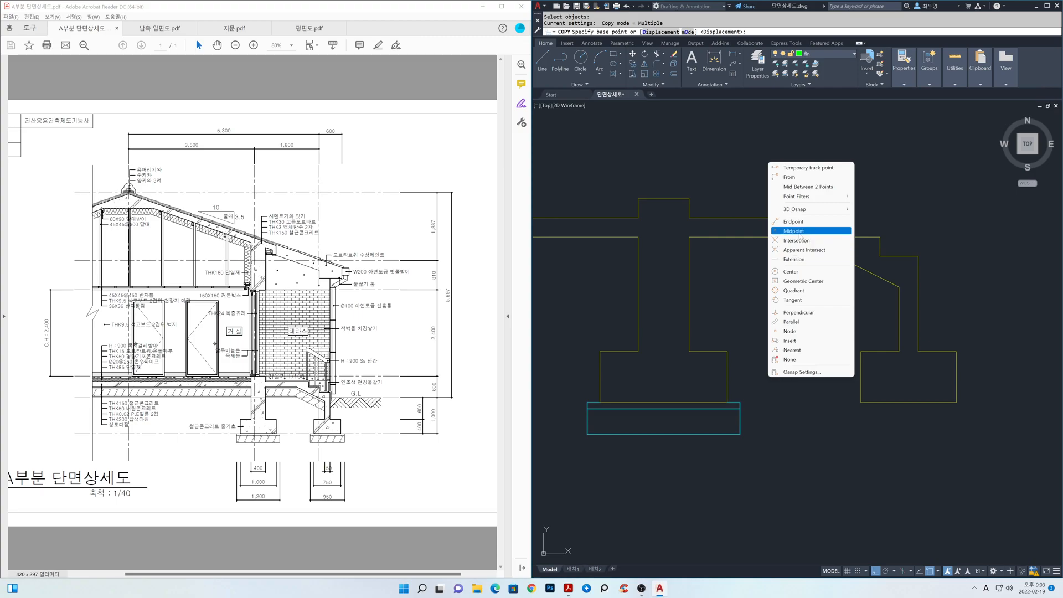
left_click(803, 232)
left_click(664, 402)
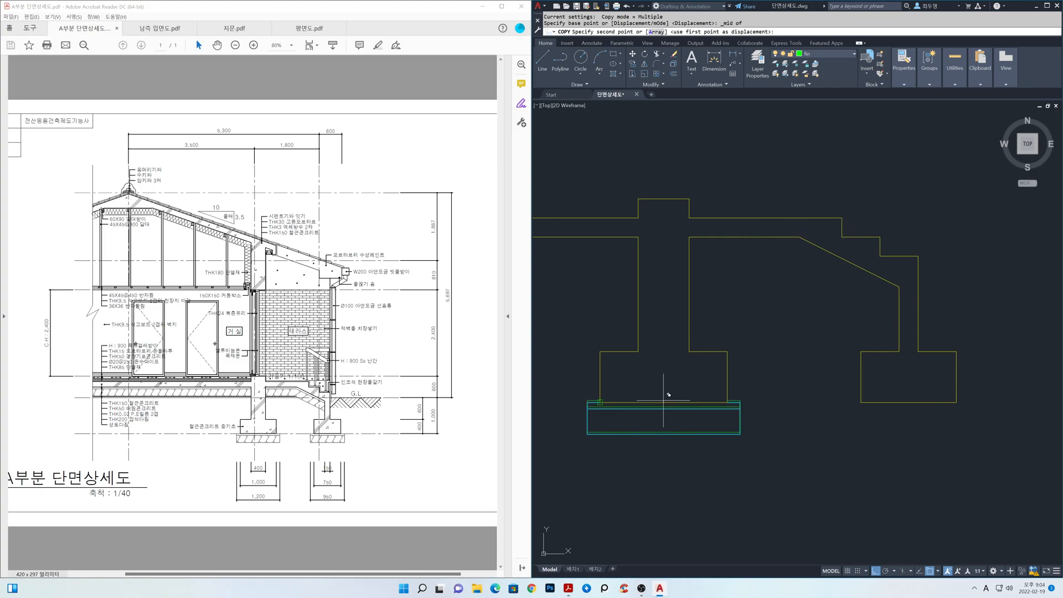
right_click(781, 403, "shift")
left_click(822, 252)
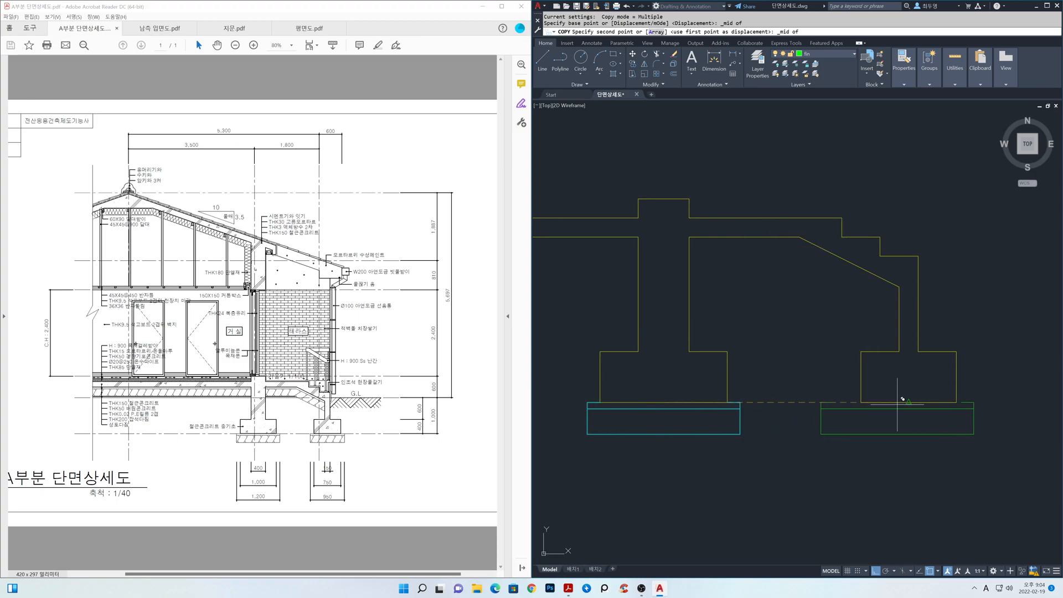
left_click(911, 398)
key("Return")
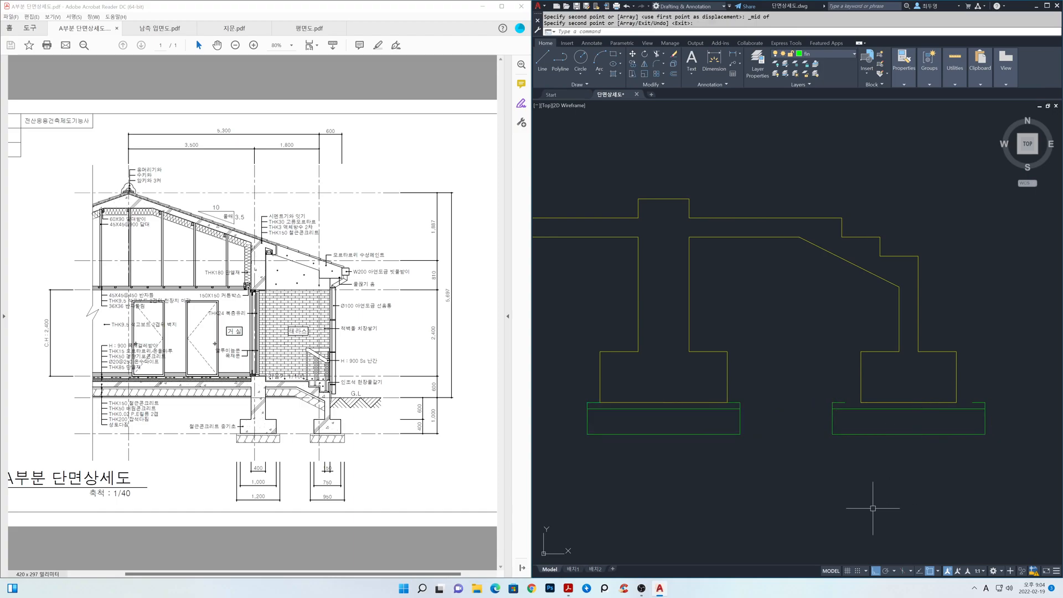
Stretch the house-side end of the copied base inward, moving its overhang point onto the terrace footing's lower corner.
type("s")
key("Return")
left_click(848, 468)
left_click(814, 396)
key("Return")
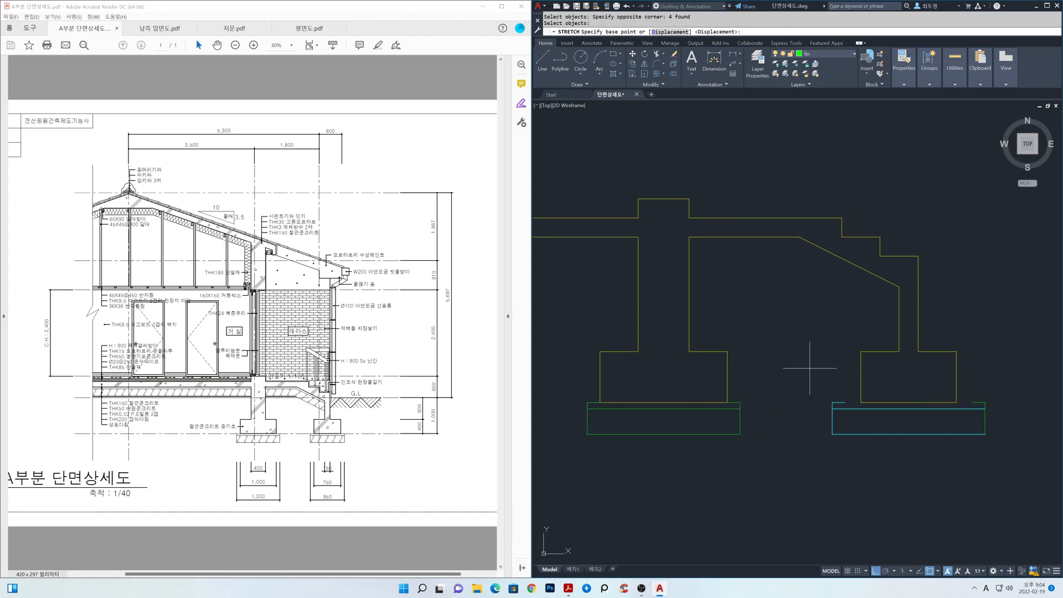
left_click(845, 402)
left_click(861, 402)
Stretch the outer end of the copied base inward, moving its overhang point onto the terrace footing's outer lower corner.
key("Return")
left_click(1012, 474)
left_click(971, 389)
key("Return")
left_click(972, 402)
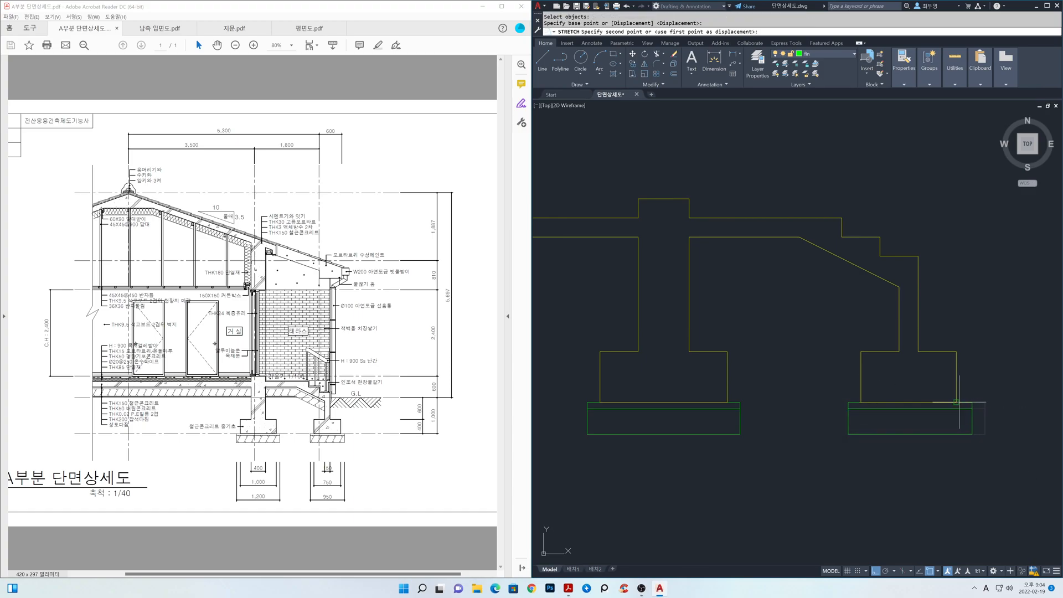
left_click(957, 402)
scroll(797, 400, "down", 6)
scroll(808, 343, "up", 5)
middle_click_drag(820, 333, 863, 344)
left_click(849, 54)
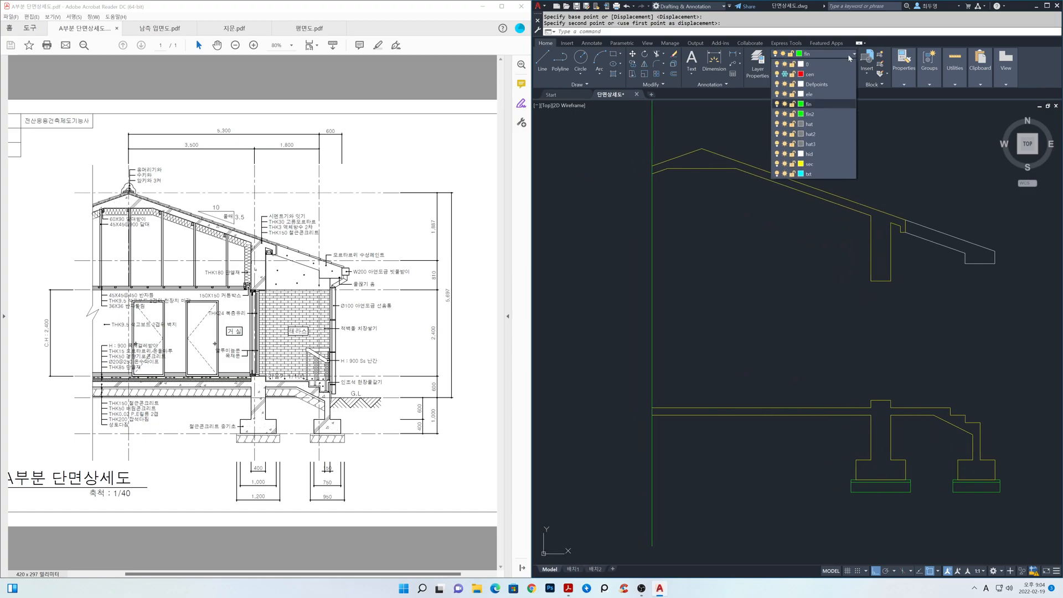
left_click(785, 74)
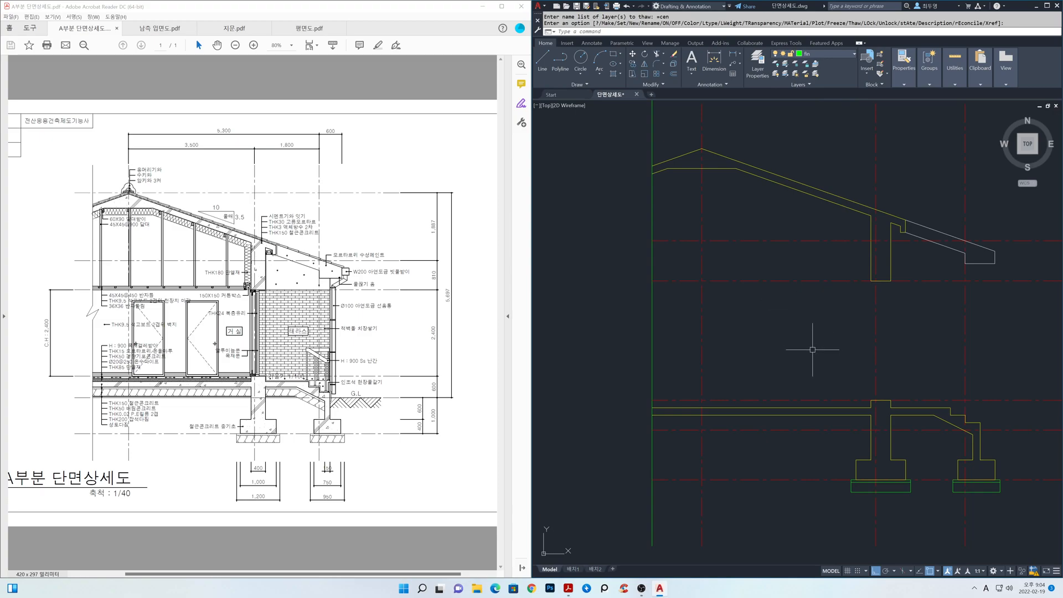
mouse_move(849, 433)
middle_mouse_down()
mouse_move(845, 370)
mouse_move(822, 365)
middle_mouse_up()
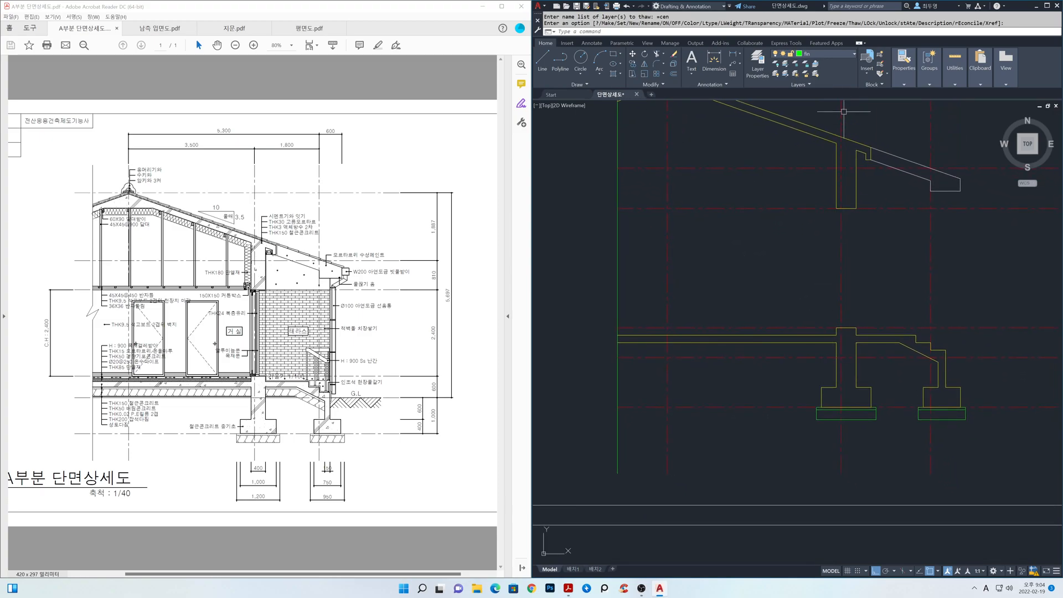
left_click(852, 57)
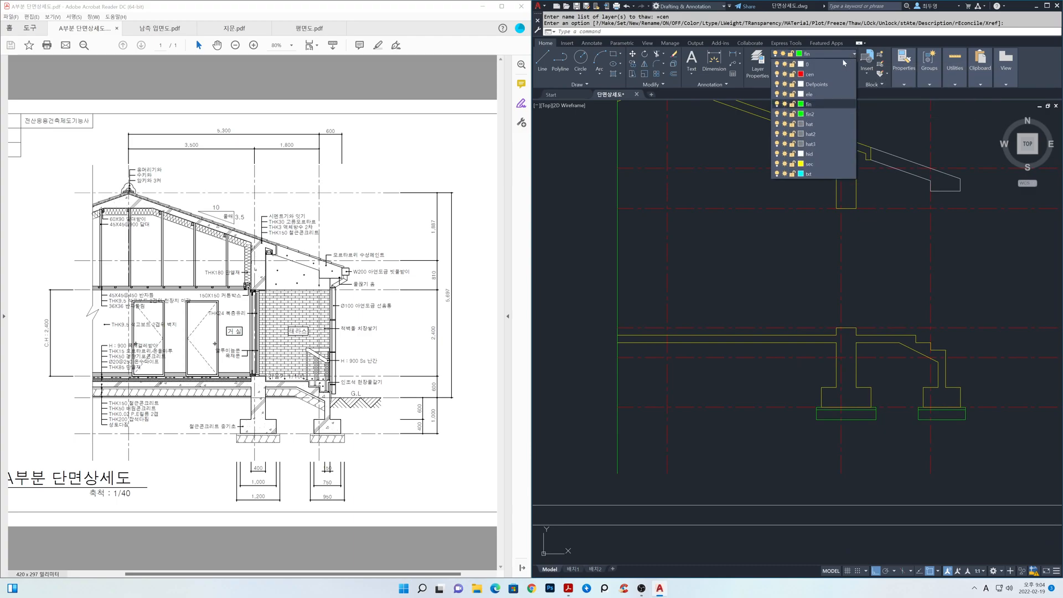
left_click(789, 75)
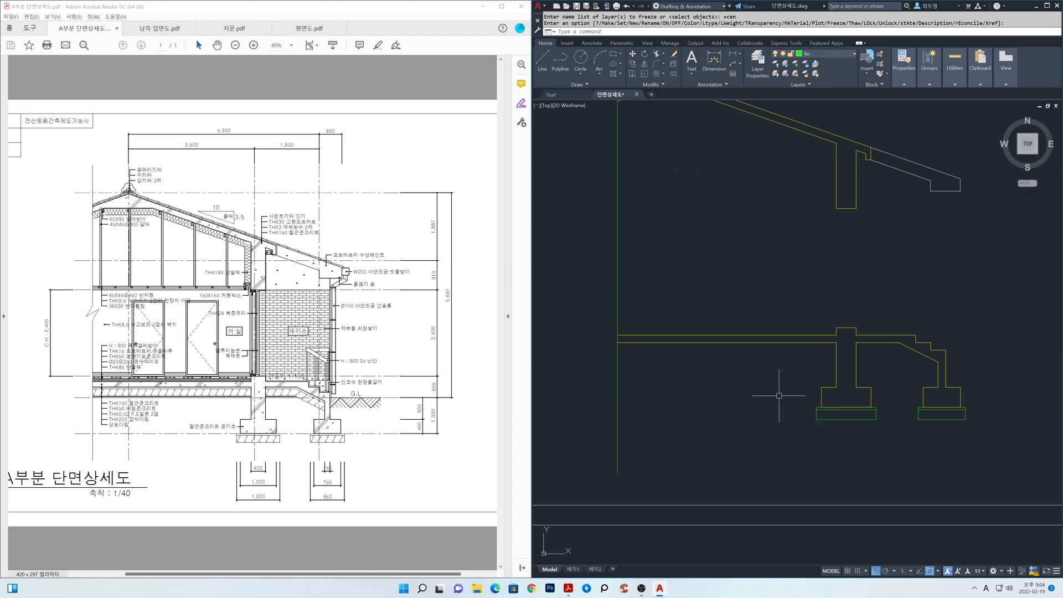
Offset the undersides of the floor slab, terrace slab and sloping section 50 downward.
key("Return")
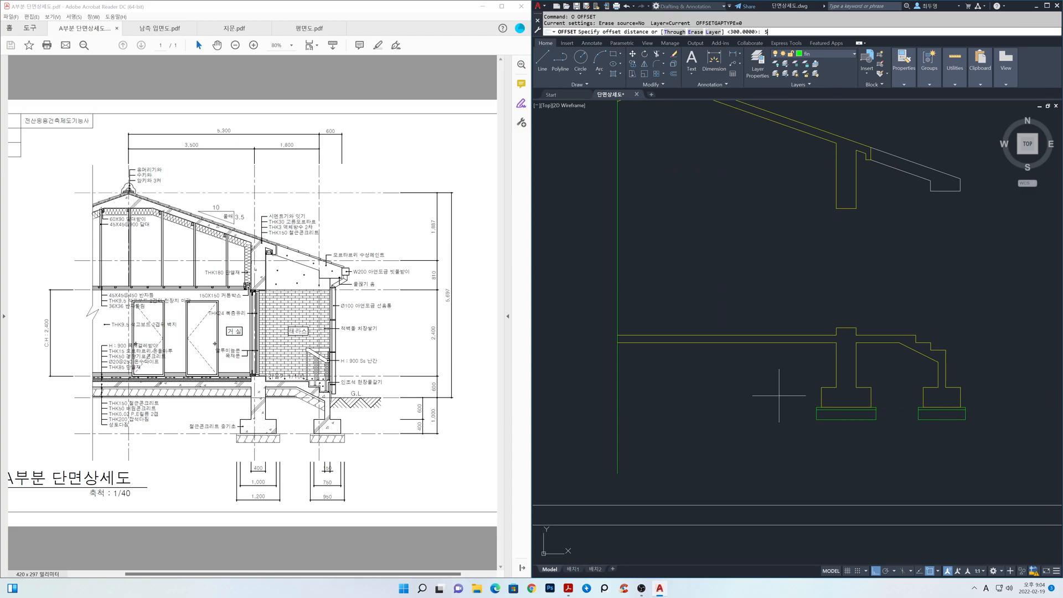
key("Return")
left_click(781, 344)
left_click(778, 364)
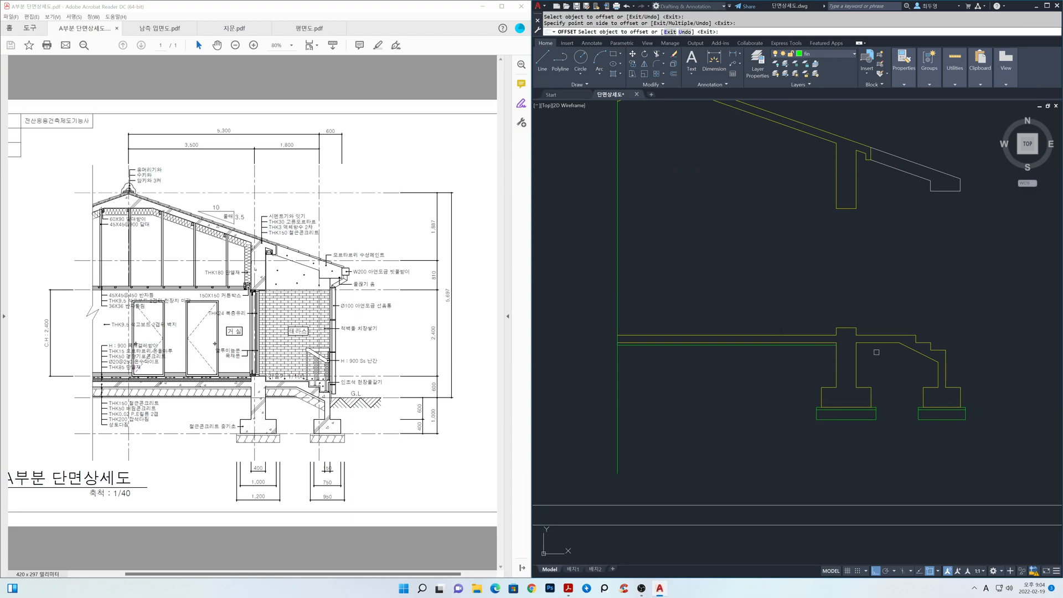
left_click(920, 355)
left_click(905, 371)
key("Return")
Offset the new green lines under the floor slab, terrace slab and slope 200 downward.
scroll(892, 366, "up", 2)
middle_click_drag(890, 364, 832, 347)
type("o")
key("Return")
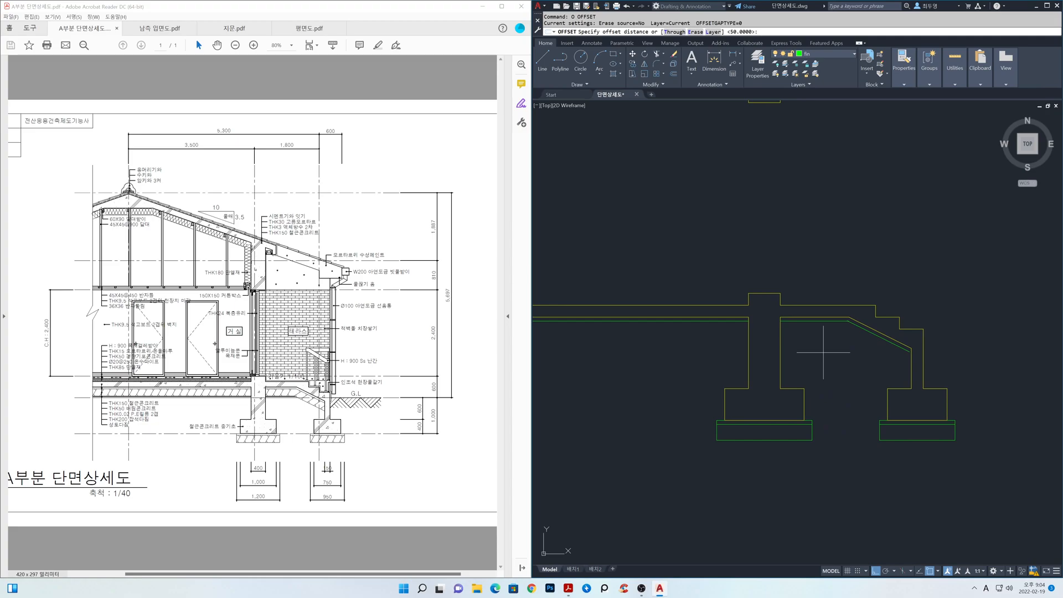
type("200")
key("Return")
left_click(867, 334)
left_click(843, 355)
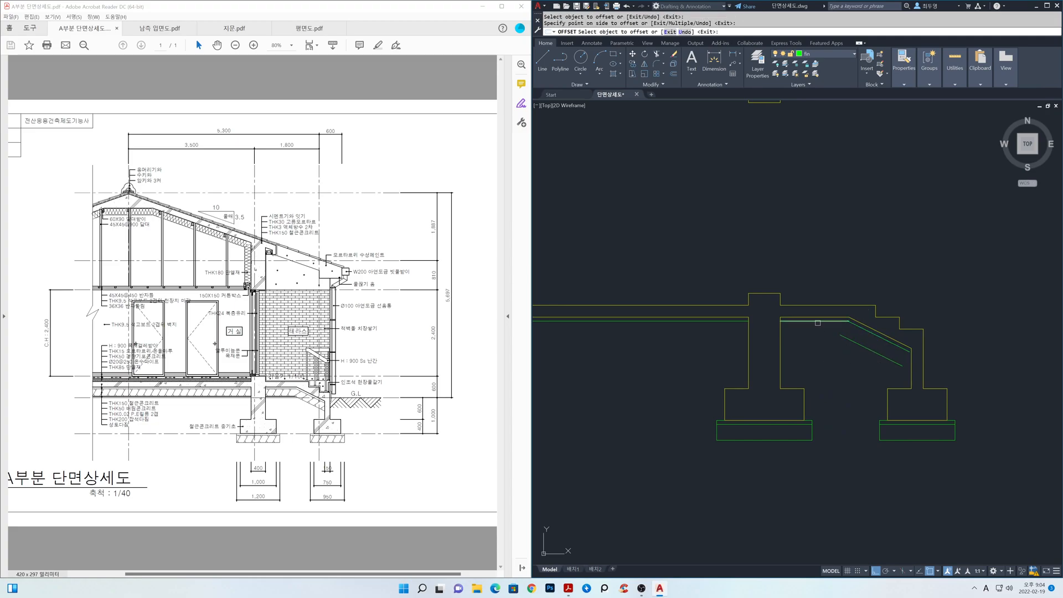
left_click(737, 320)
left_click(734, 340)
key("Return")
Extend the sloping green lines to the terrace wall and trim the overlapping ends where they meet the horizontal lines.
middle_click_drag(851, 357, 785, 354)
scroll(785, 354, "up", 2)
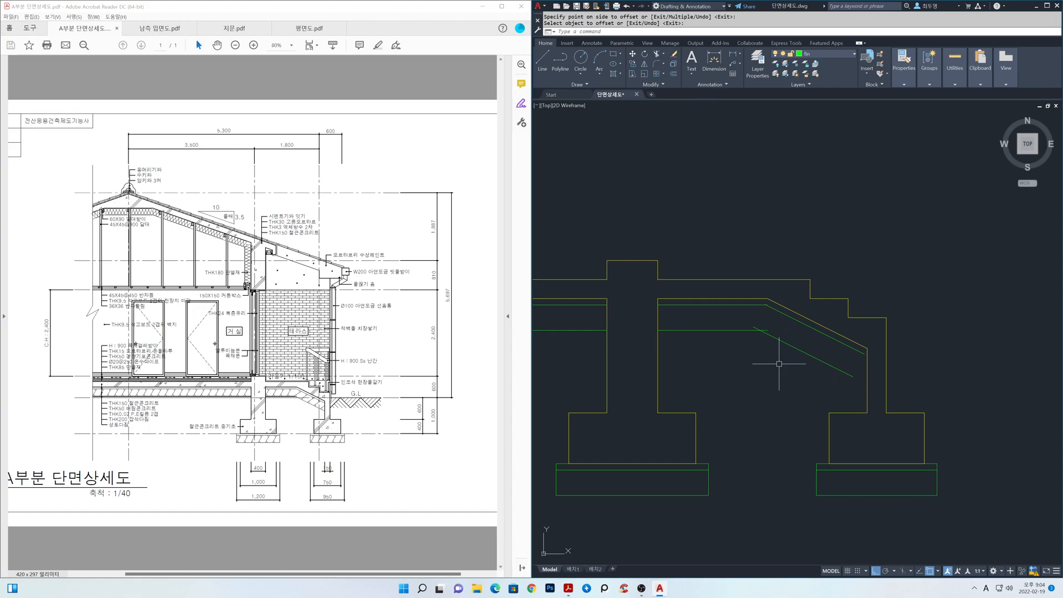
key("Return")
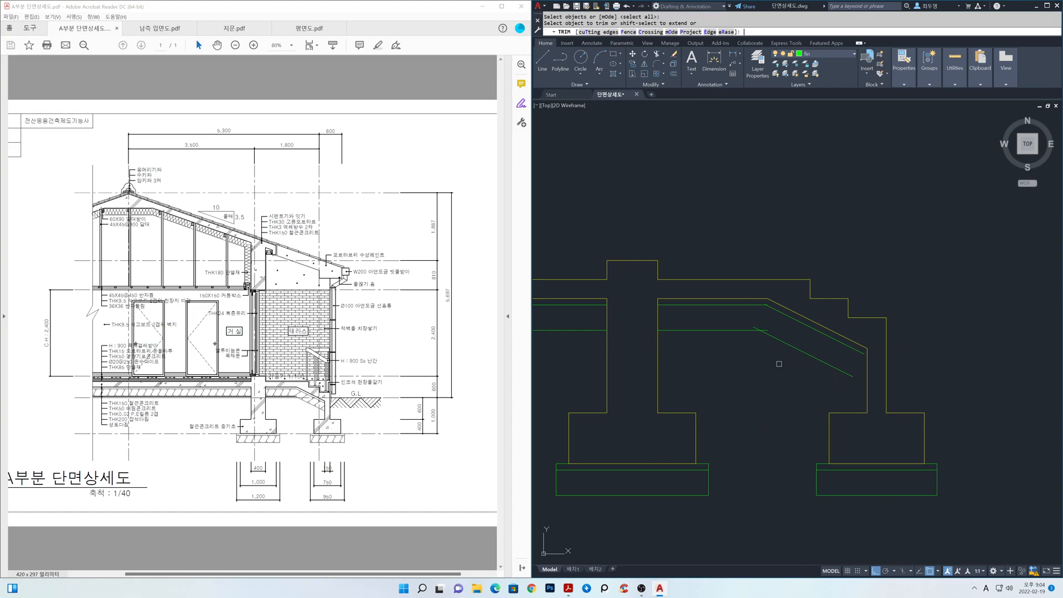
left_click(828, 386, "shift")
left_click(815, 329, "shift")
scroll(765, 324, "up", 2)
left_click(772, 336)
scroll(767, 308, "up", 2)
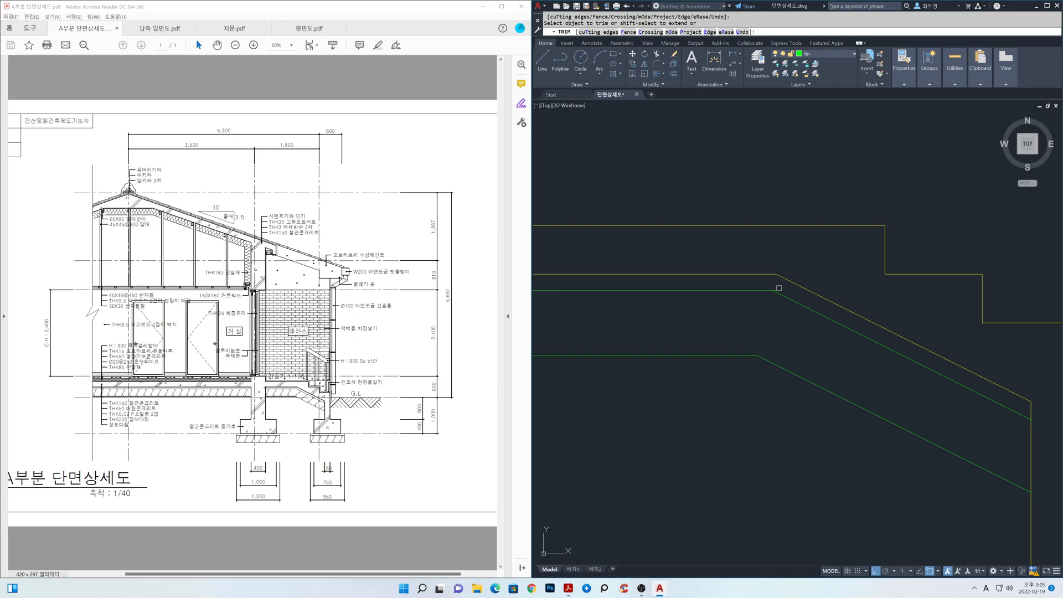
left_click(777, 288)
left_click(777, 288)
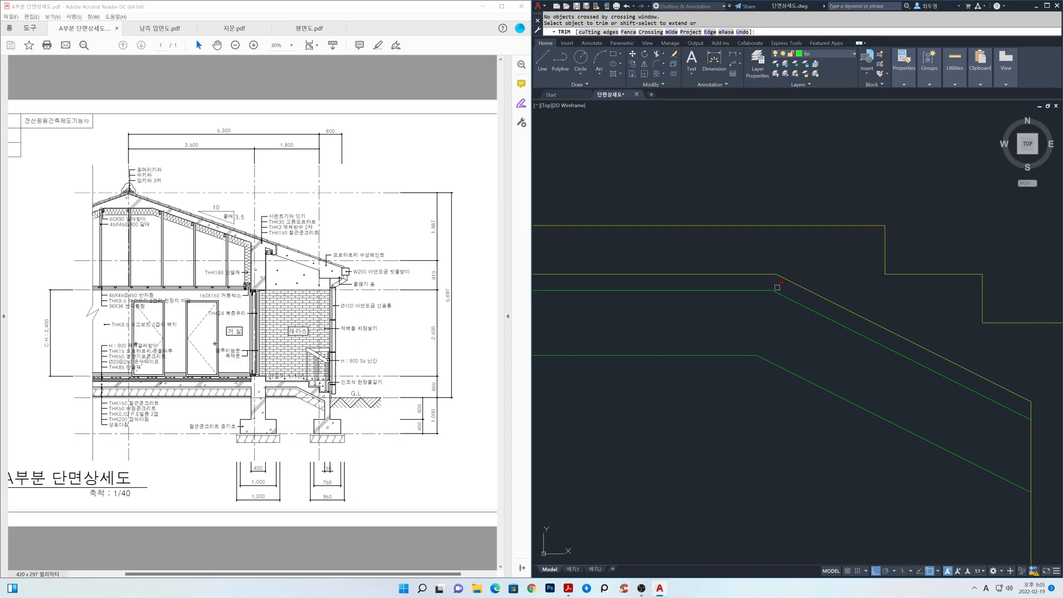
key("Return")
Thaw the cen layer.
scroll(779, 326, "down", 4)
scroll(780, 330, "down", 2)
scroll(720, 344, "down", 2)
middle_click_drag(716, 342, 857, 396)
left_click(853, 53)
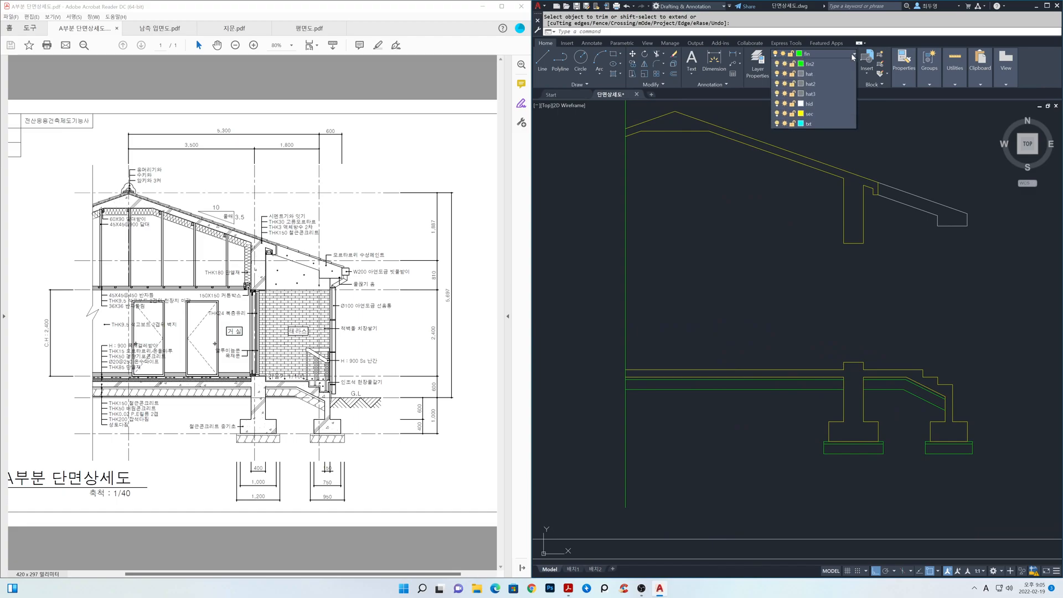
left_click(785, 75)
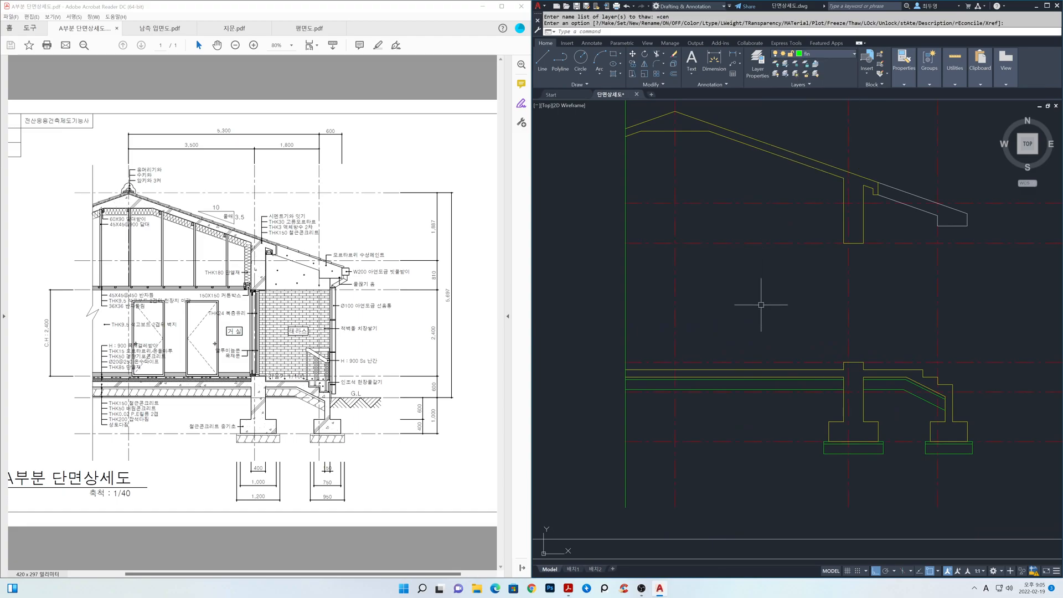
Draw a horizontal line along the centre line just below the slab layers, from the section's vertical edge to the lower sloping line.
mouse_move(771, 403)
middle_mouse_down()
mouse_move(748, 356)
mouse_move(773, 359)
middle_mouse_up()
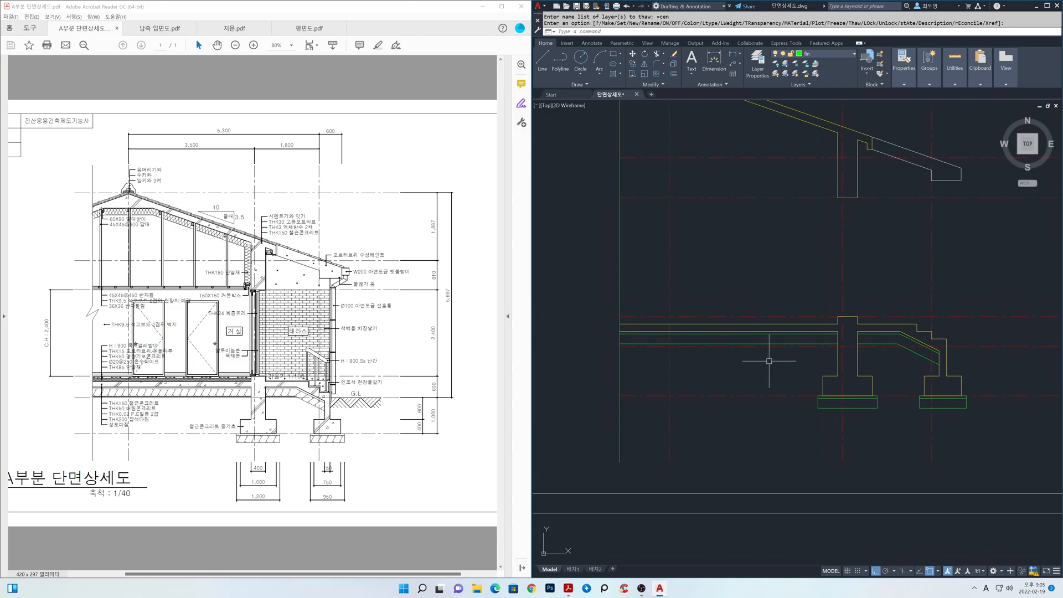
type("l")
key("Return")
left_click(620, 344)
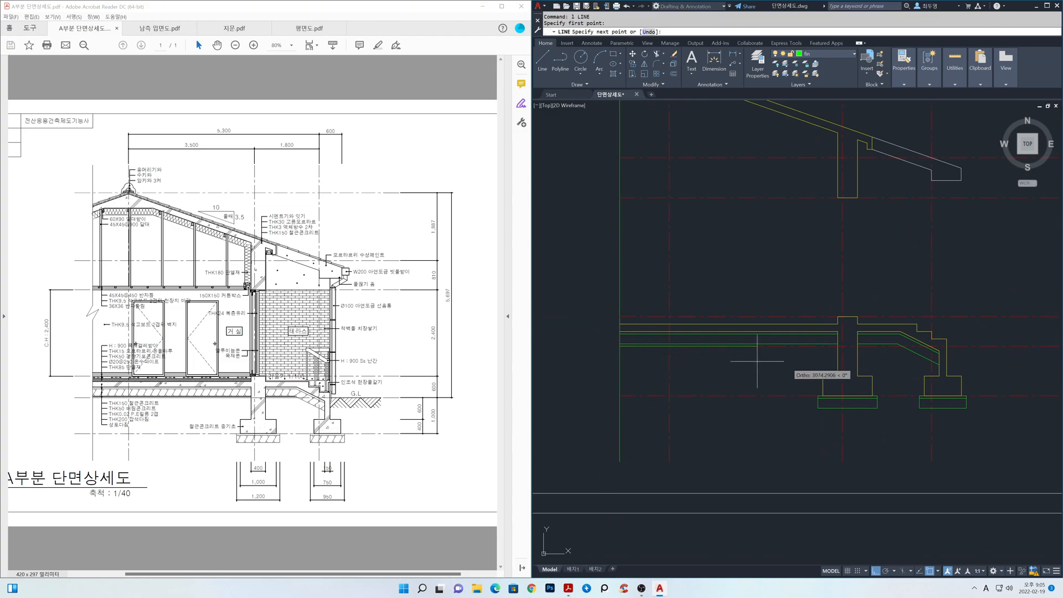
left_click(902, 347)
key("Return")
Trim the new horizontal line between the two faces of the house foundation wall.
scroll(855, 357, "up", 4)
type("tr")
key("Return")
left_click_drag(876, 364, 832, 355)
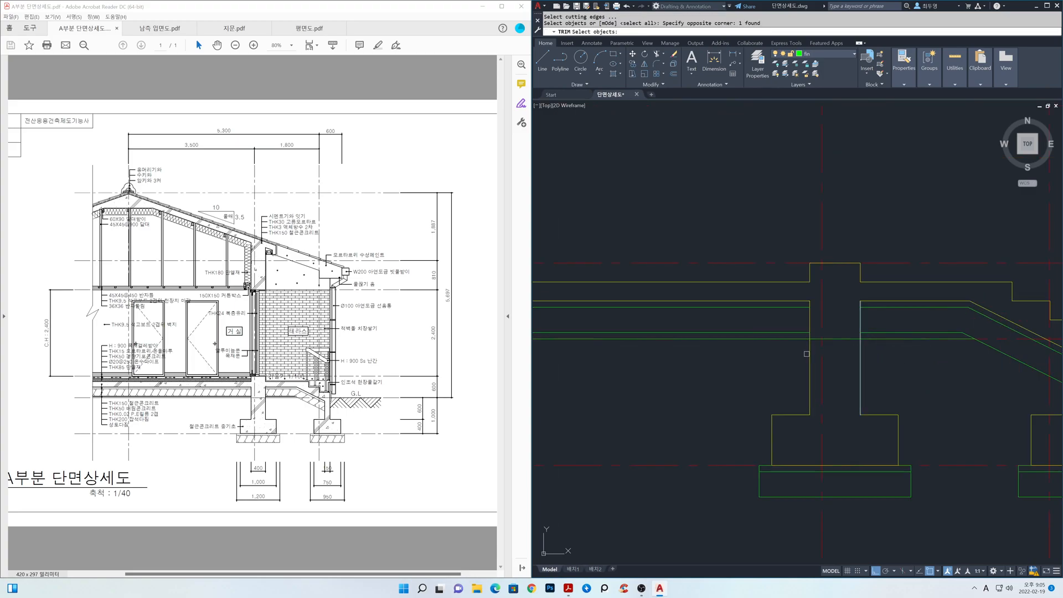
left_click(807, 354)
key("Return")
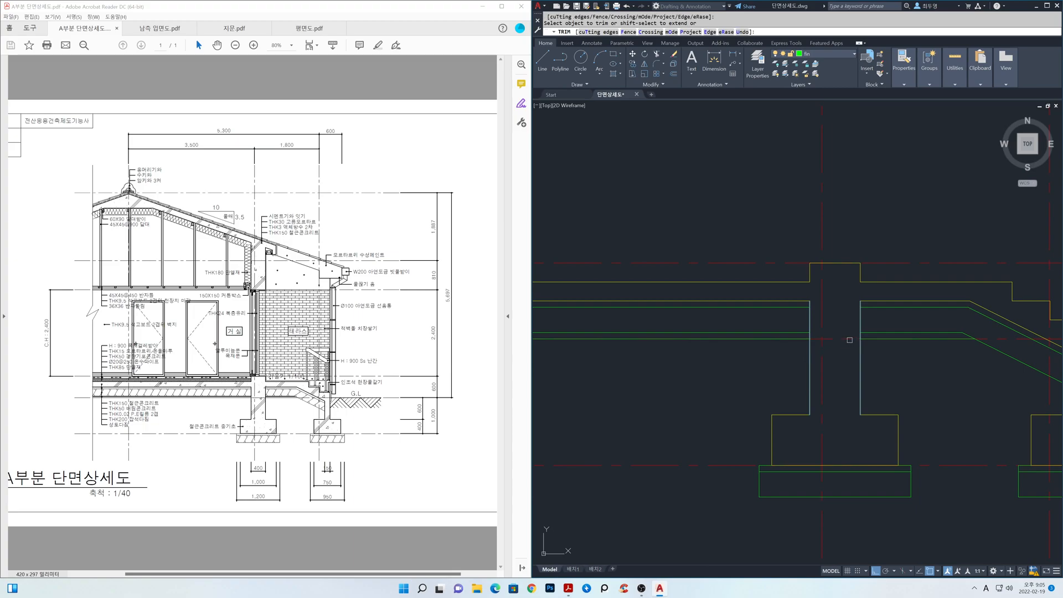
key("Return")
scroll(849, 366, "down", 4)
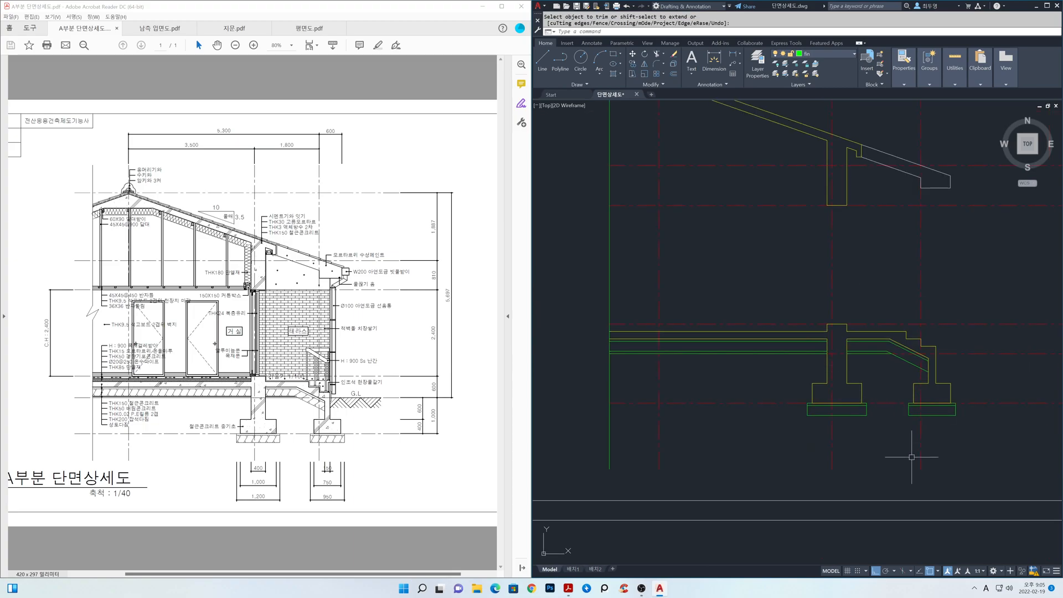
middle_click_drag(882, 256, 902, 328)
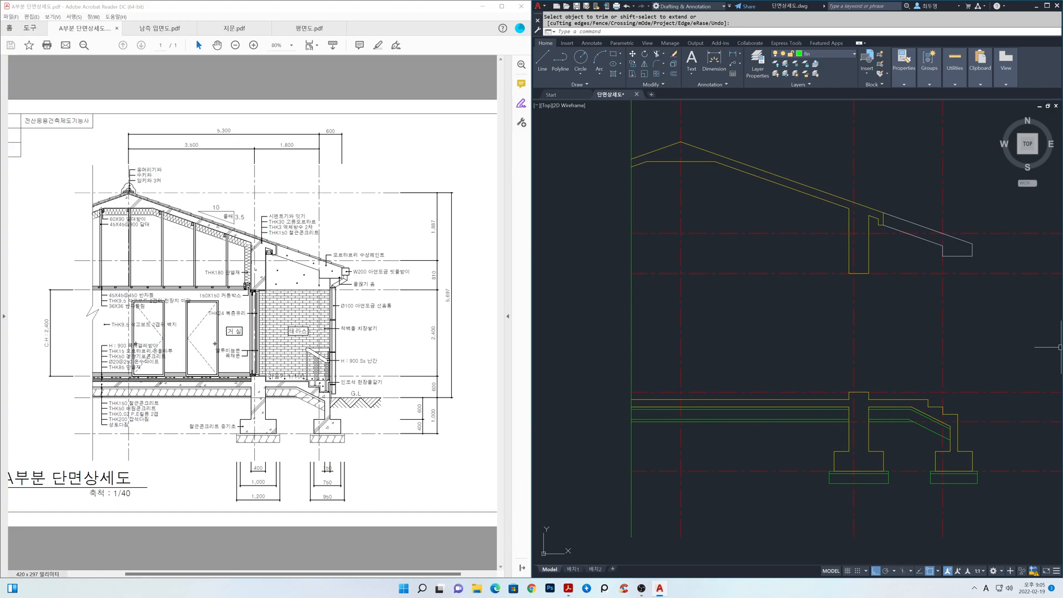